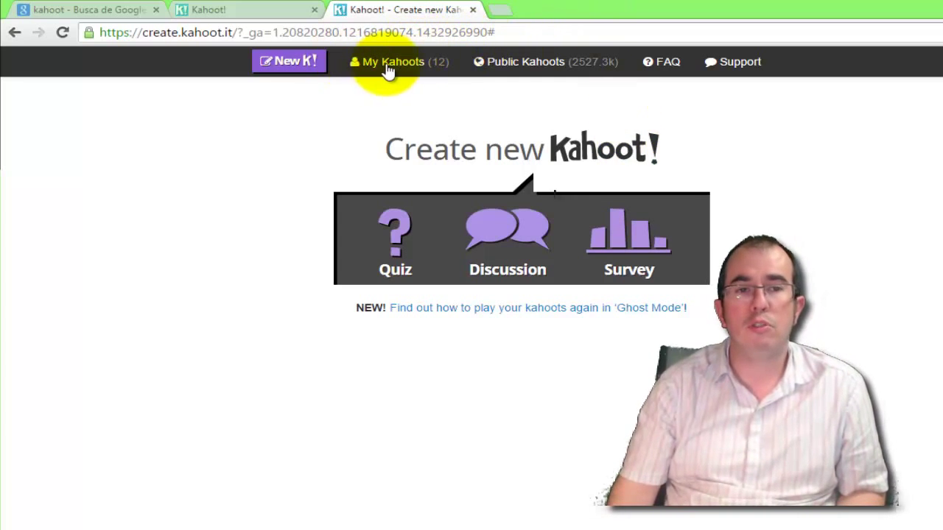
- Open the list of own kahoots and view the sharing dialog of the Vertebrados quiz without sharing it
left_click(395, 63)
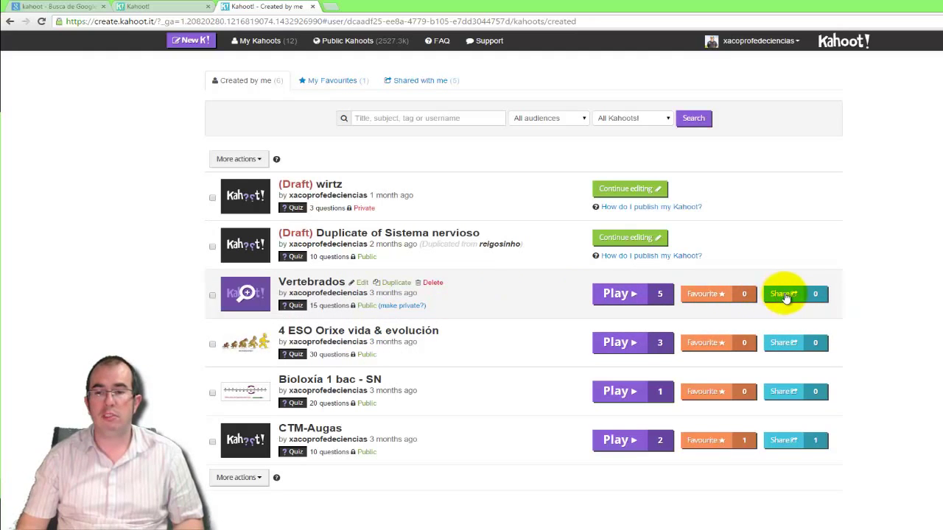
left_click(784, 294)
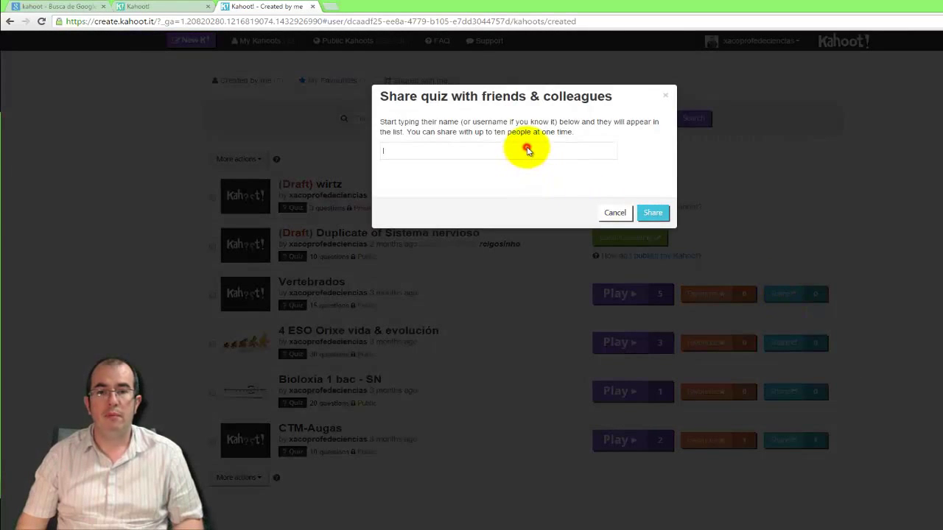
left_click(527, 150)
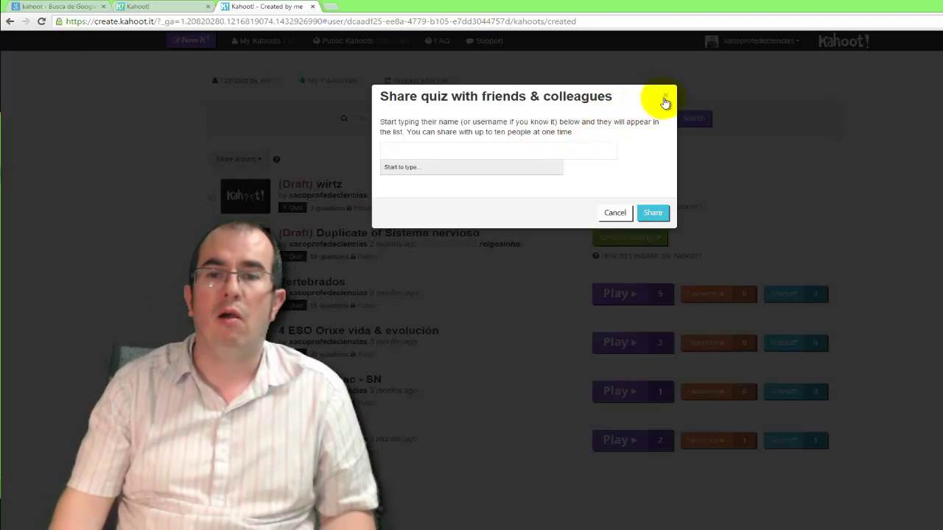
left_click(665, 96)
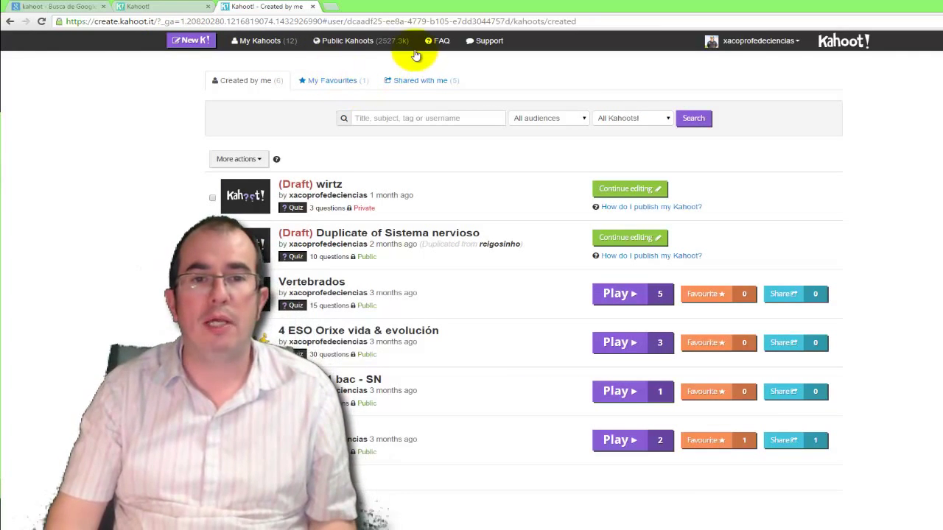
- Search the public kahoots for "rochas"
left_click(350, 43)
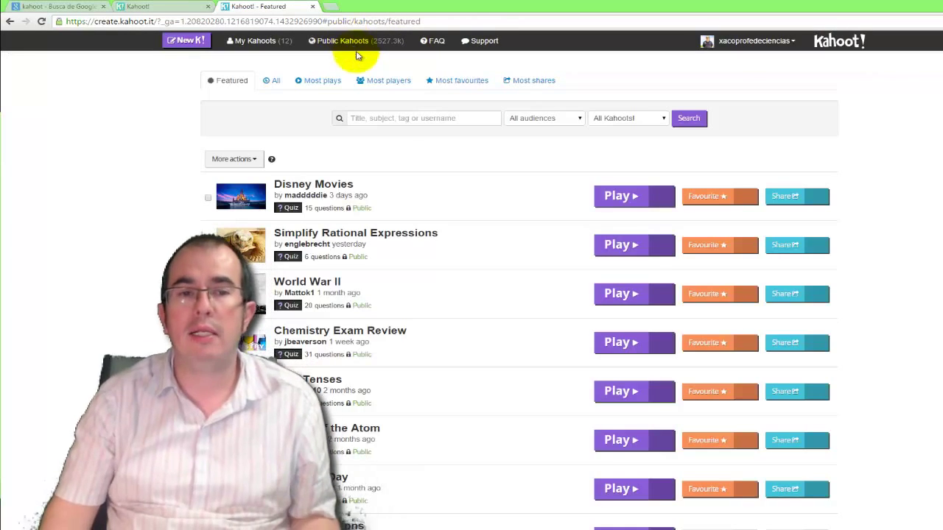
left_click(396, 118)
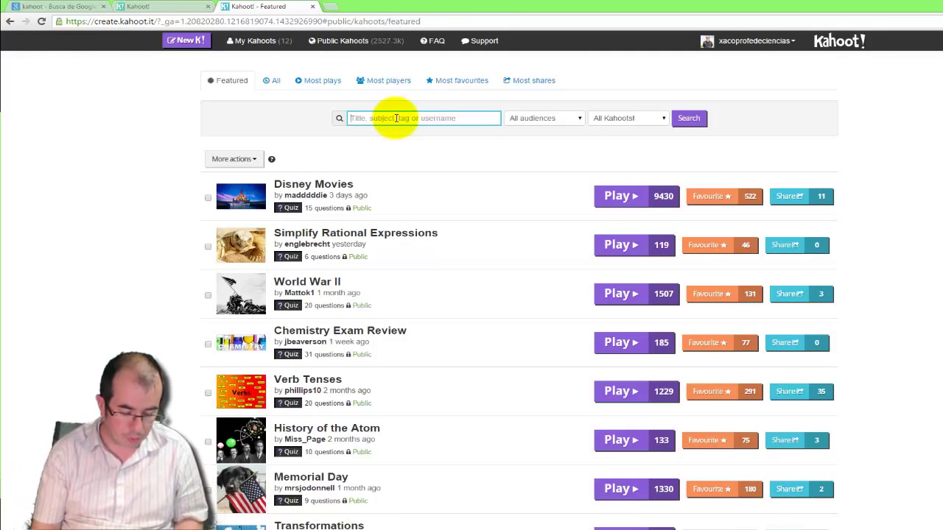
type("rochas")
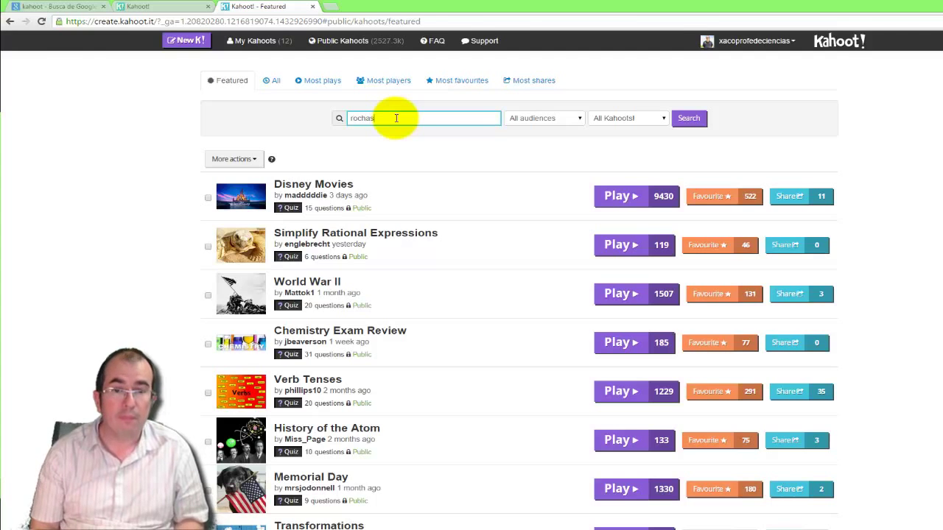
key("Return")
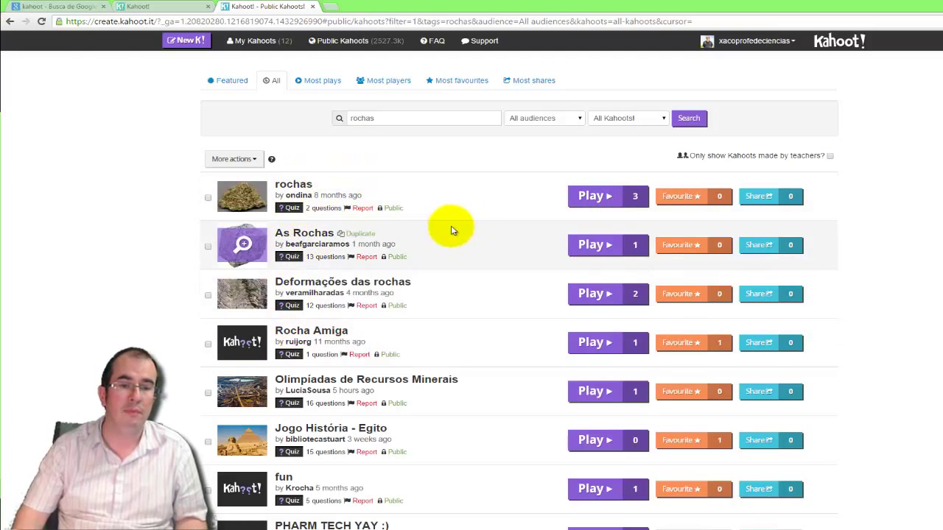
- Look through the search results and view the launch page of the first quiz, "rochas"
scroll(322, 435, "down", 1)
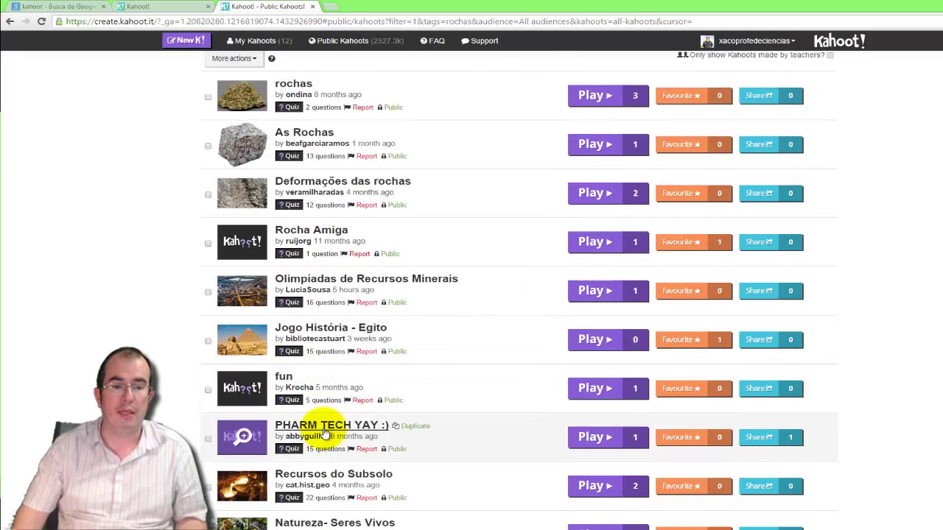
scroll(316, 431, "up", 1)
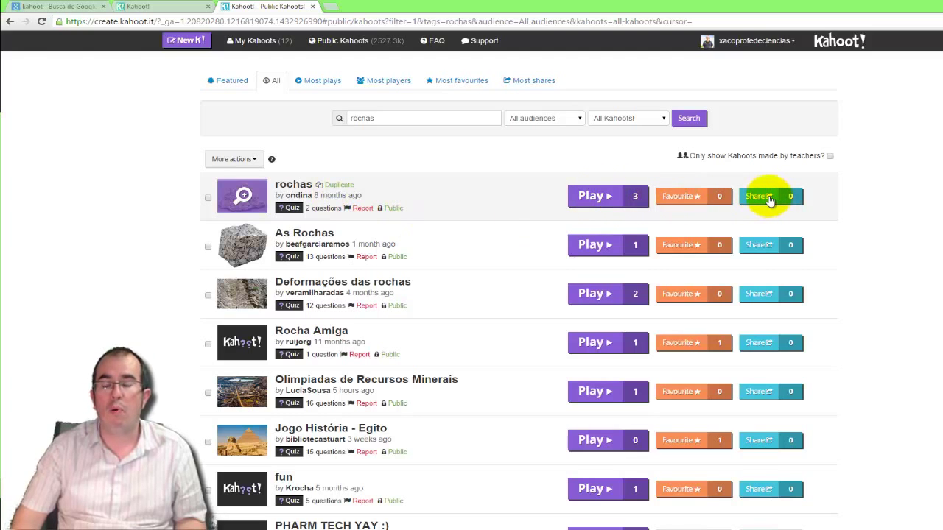
left_click(629, 197)
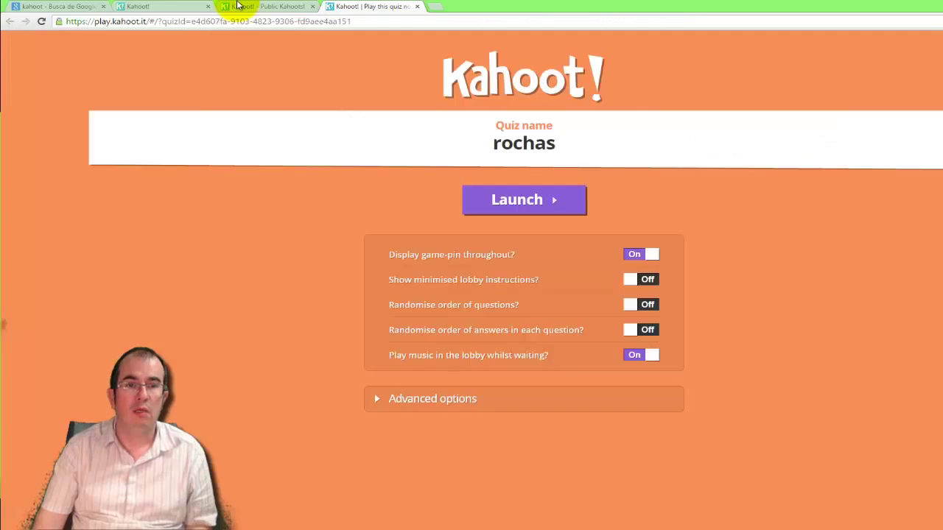
left_click(417, 7)
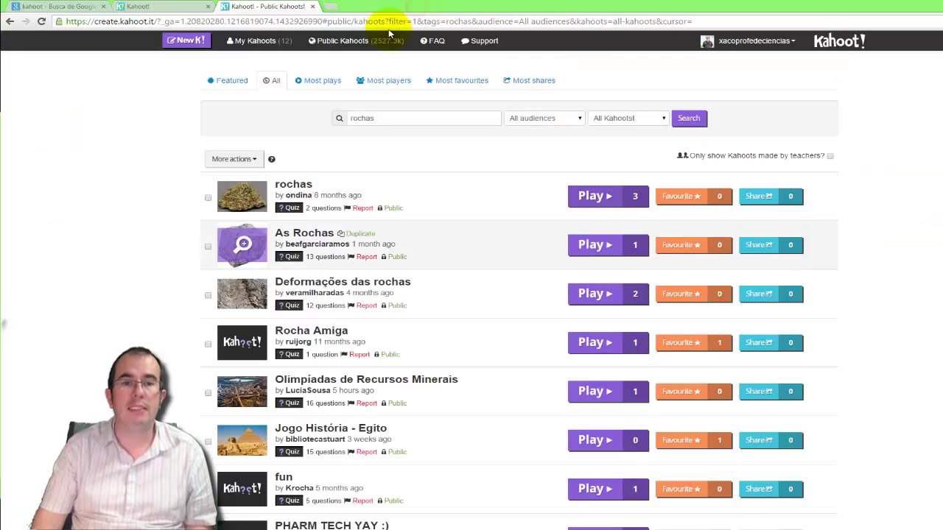
- Create a new quiz named "Cultura xeral" and enter "Que Torre é esta?" as question 1
left_click(198, 43)
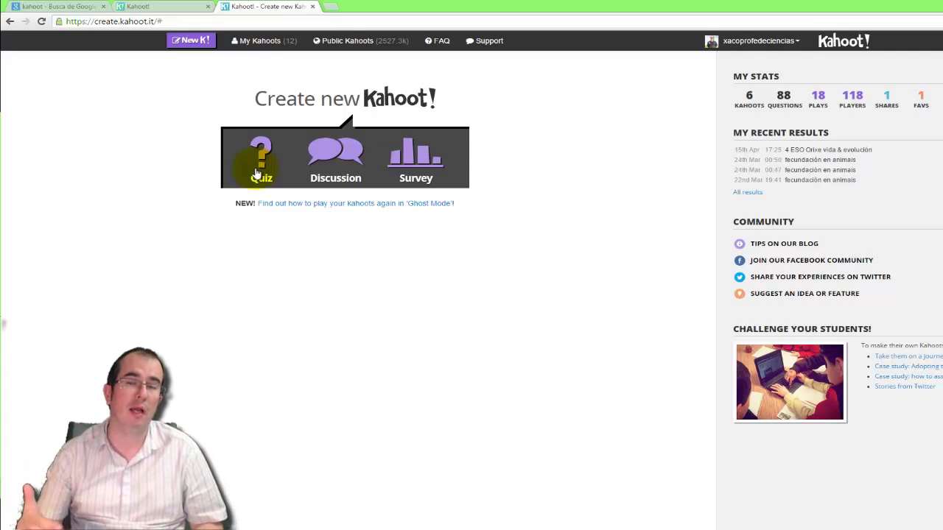
left_click(257, 171)
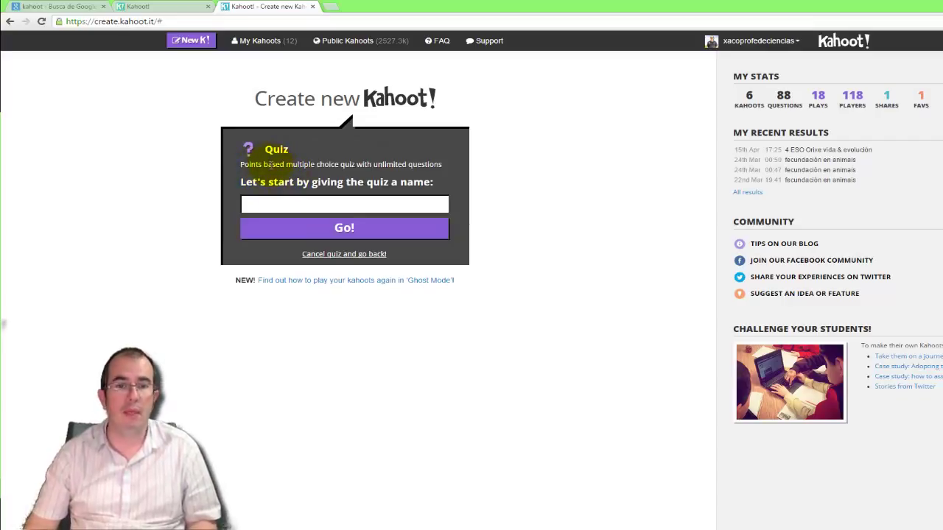
left_click(267, 203)
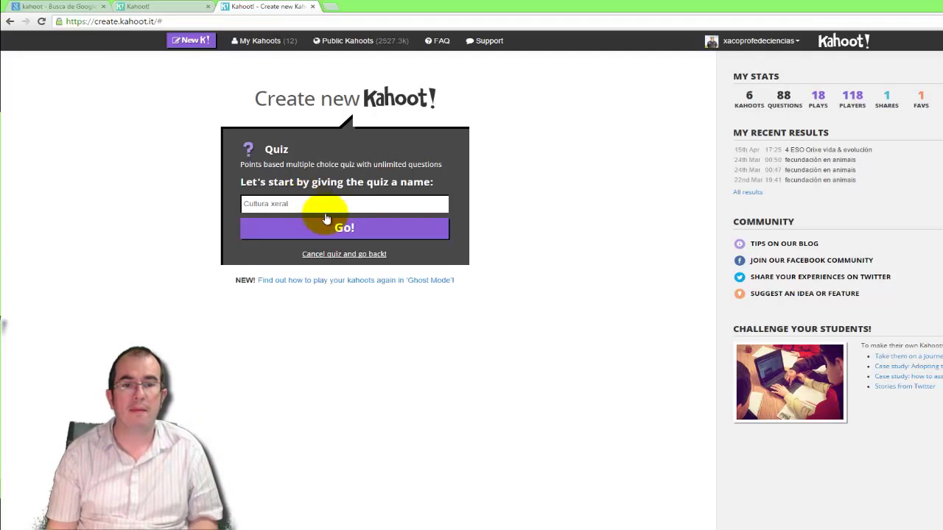
left_click(356, 228)
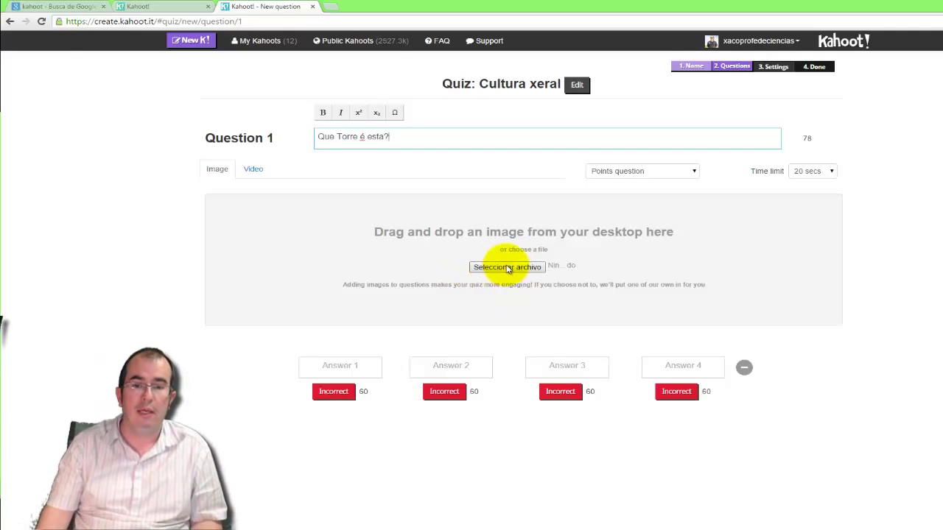
- Search Google Images for "torre de hércules" in a new browser page and open the galicia.info photo
left_click(508, 268)
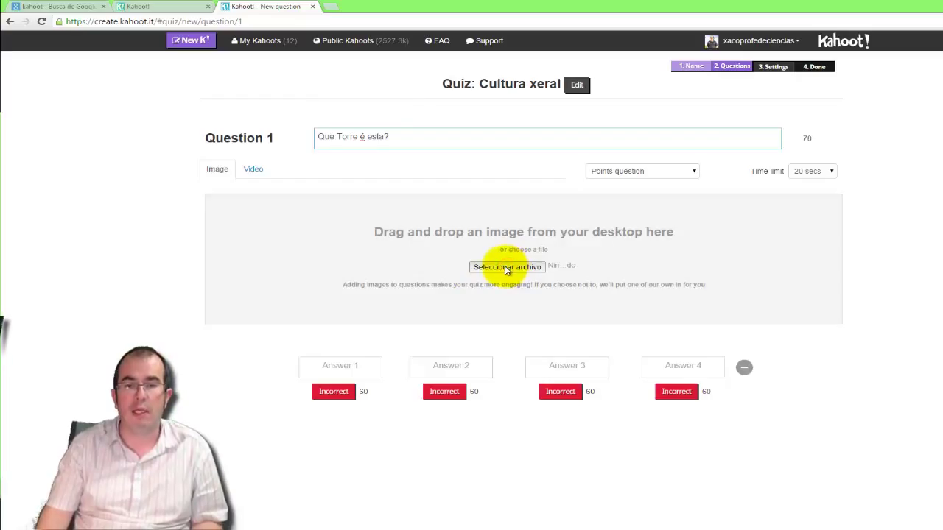
left_click(329, 8)
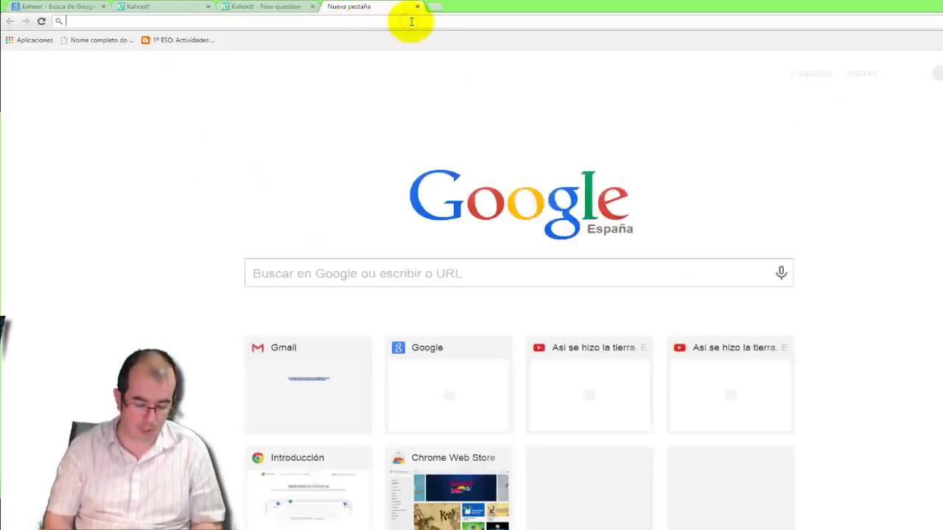
type("torre de hércules")
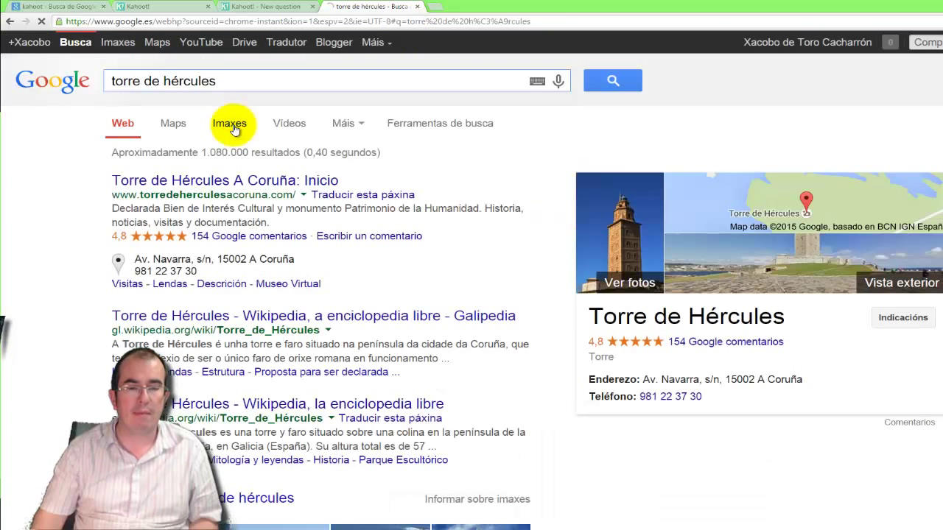
left_click(232, 124)
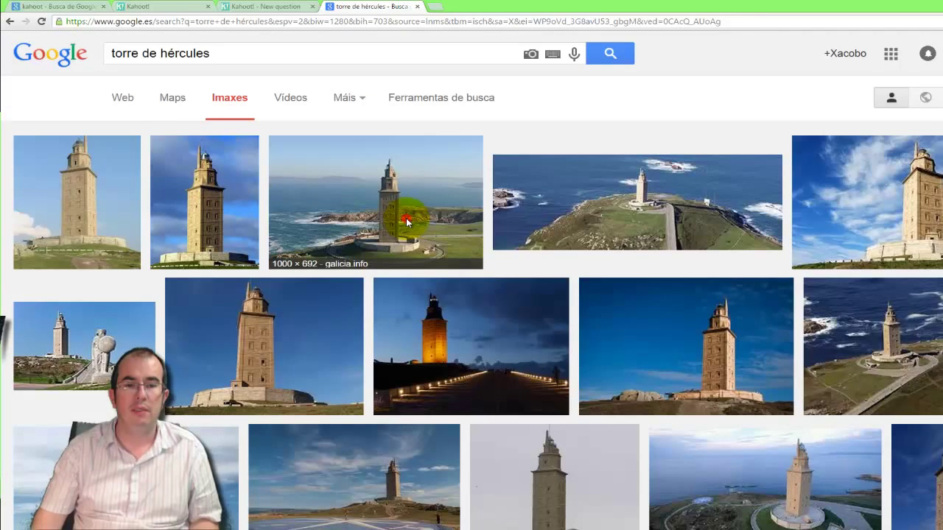
left_click(405, 218)
- Save the enlarged tower photo as "Torre" in the Kahoot folder inside Imágenes
right_click(349, 287)
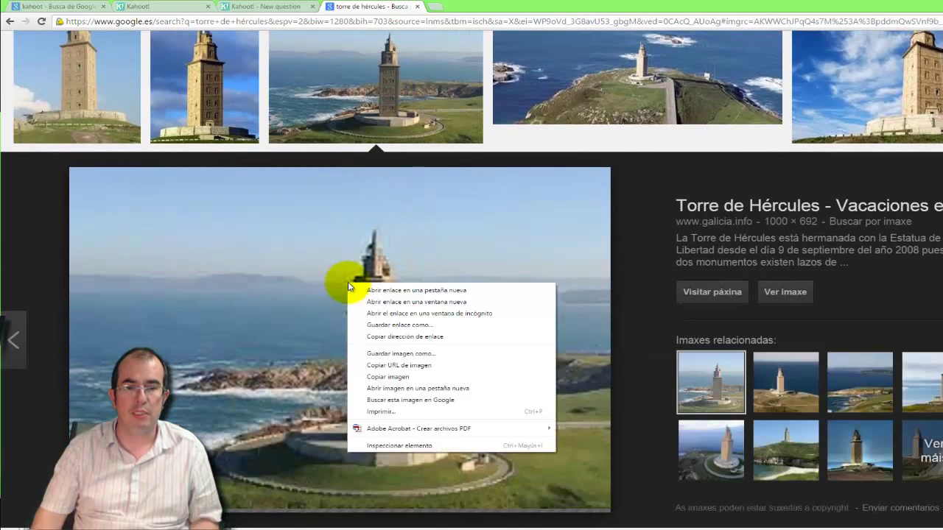
left_click(408, 353)
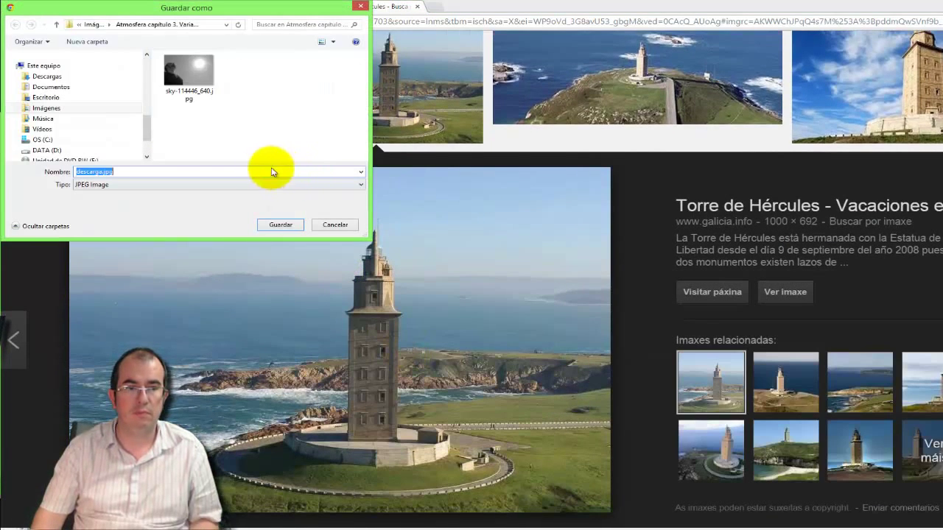
left_click(94, 25)
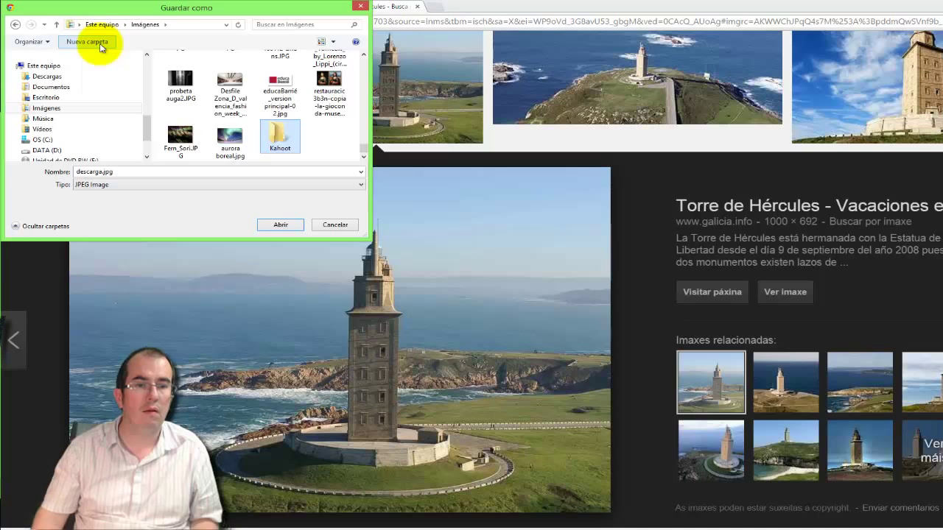
double_click(286, 136)
double_click(210, 175)
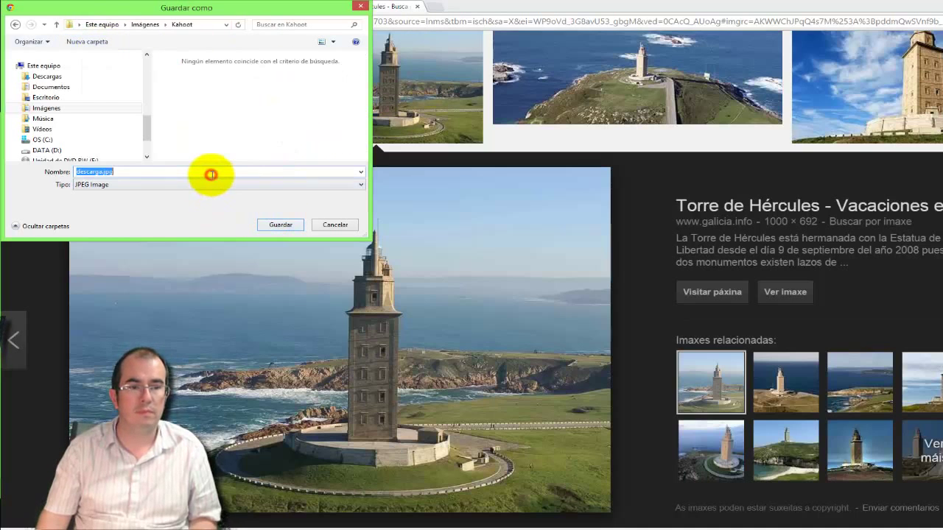
type("Torre")
key("Return")
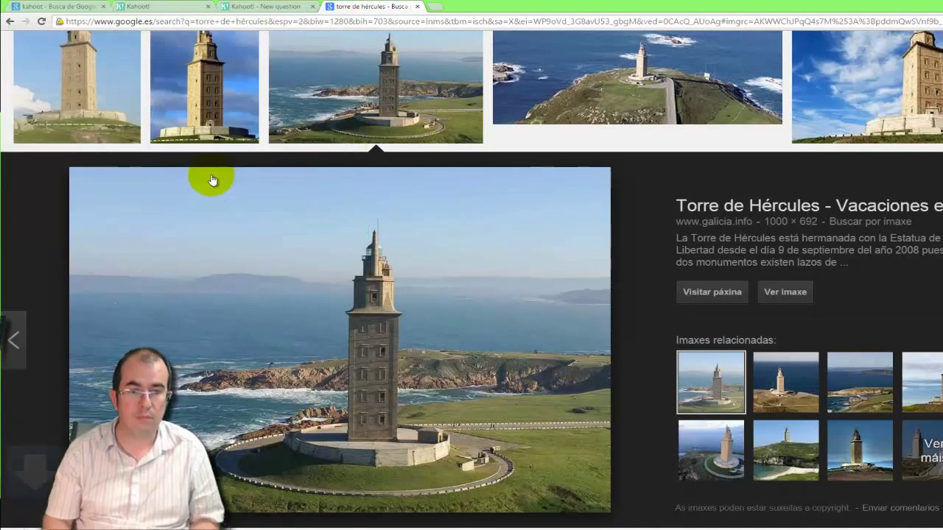
- Return to the quiz editor and add the saved Torre image from the Kahoot folder to question 1
left_click(270, 7)
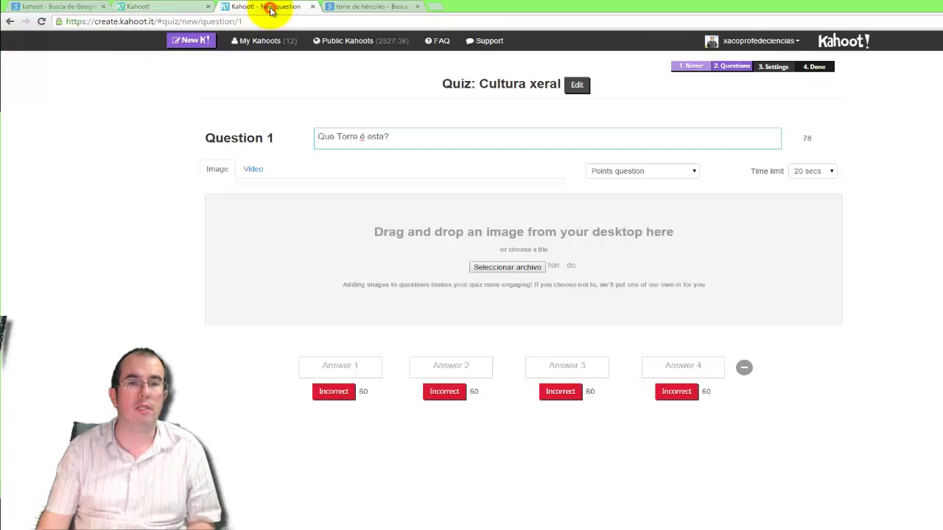
left_click(500, 268)
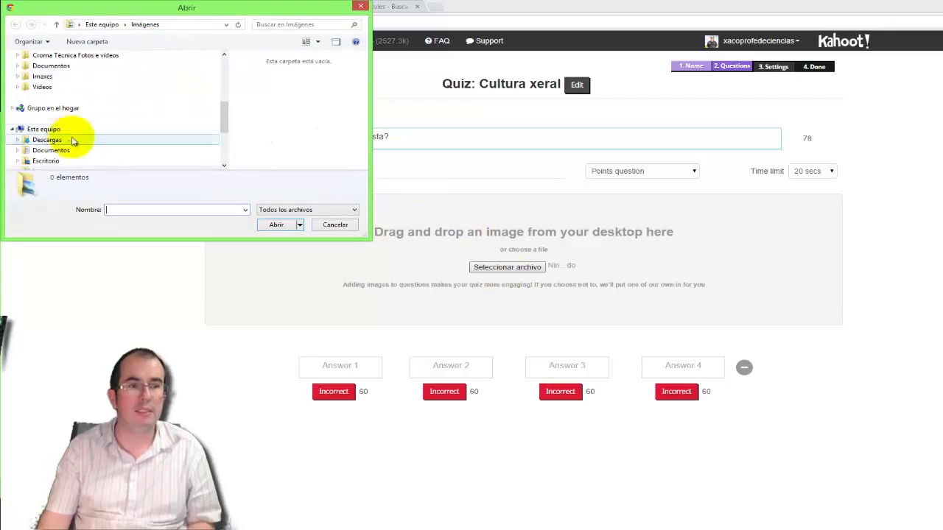
double_click(221, 7)
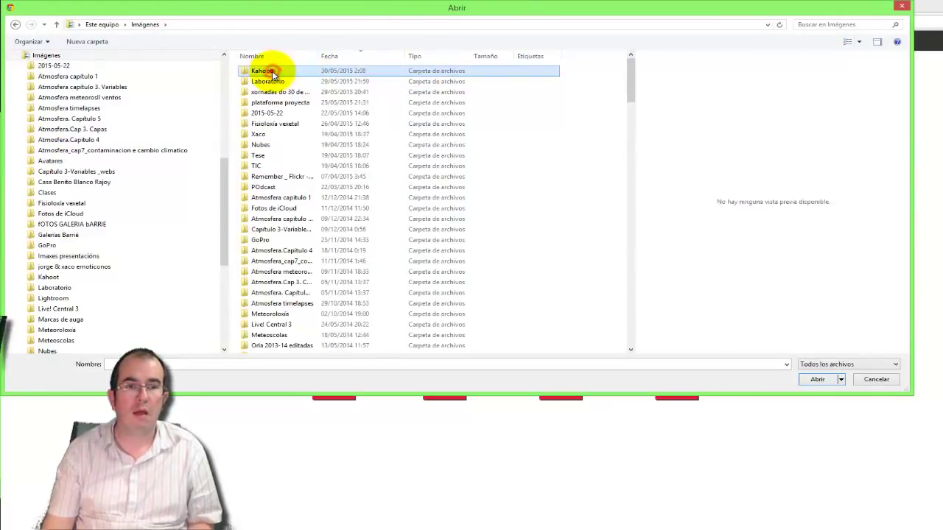
double_click(271, 73)
left_click(272, 70)
double_click(272, 71)
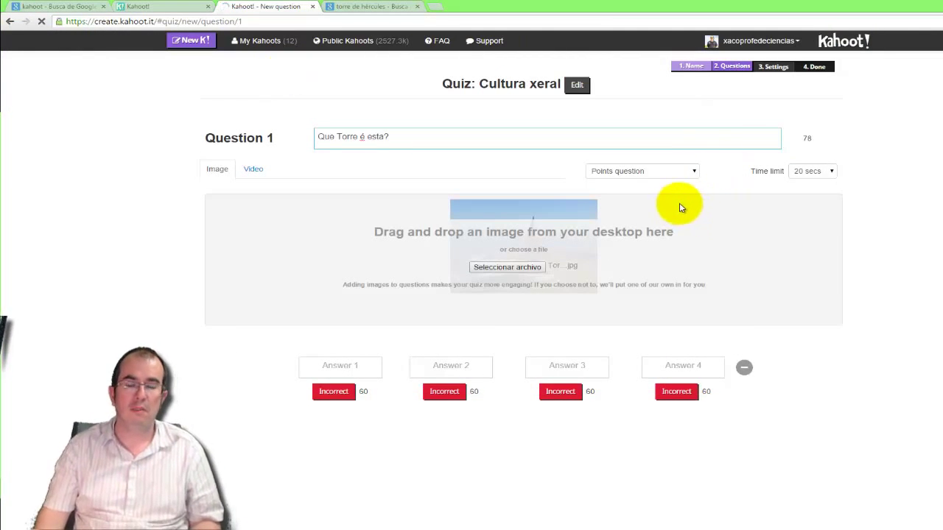
- Enter "Torre de Hércules" as answer 1, correcting the mistyped "ed" to "de"
left_click(359, 366)
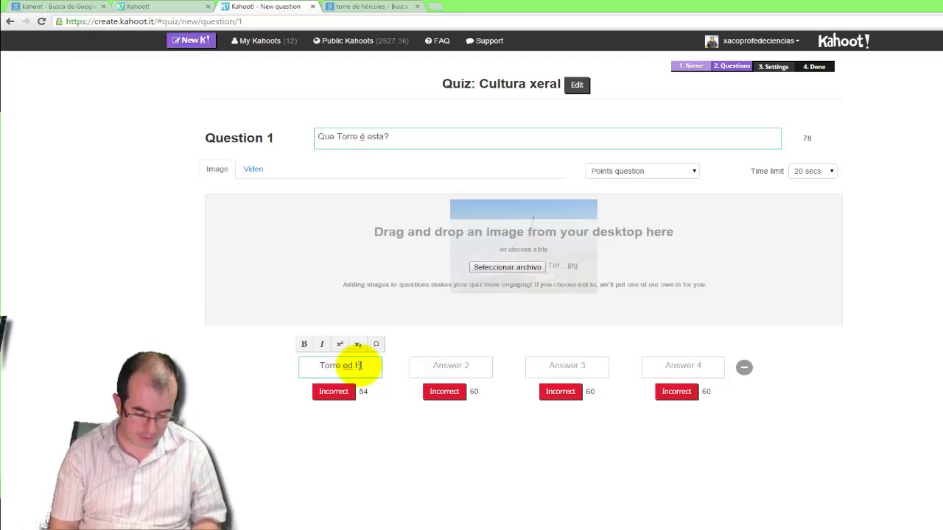
type("Torre ed Hércules")
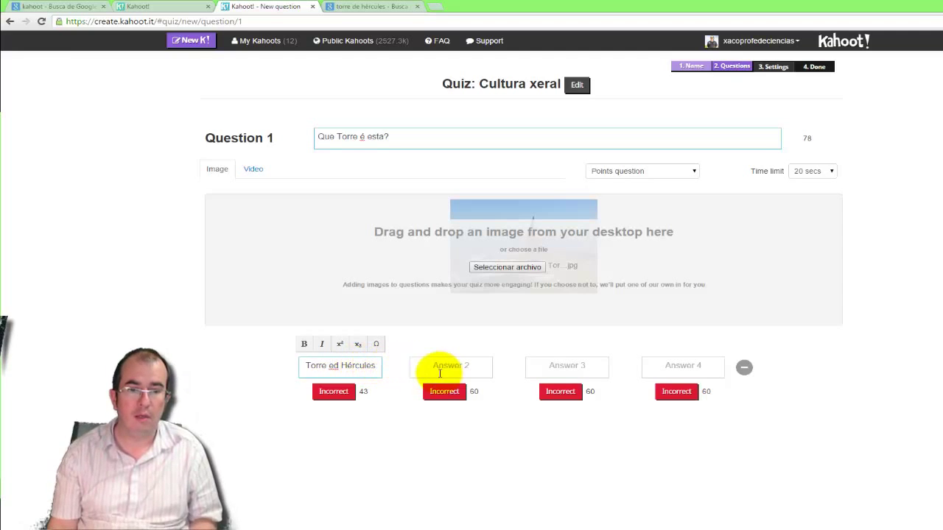
double_click(334, 366)
type("de")
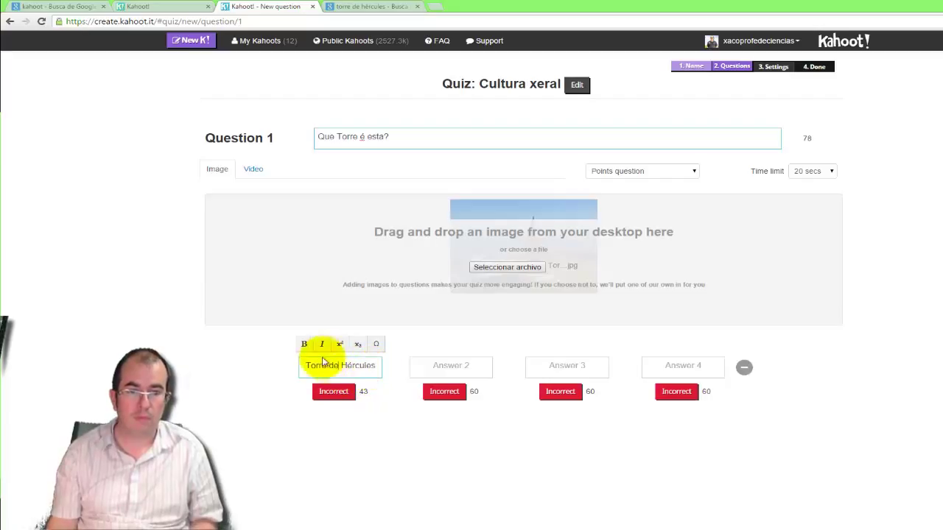
- Copy "Torre de" from answer 1 into answer 2 and complete it as "Torre de Piza"
left_click_drag(338, 366, 295, 368)
key("ctrl+c")
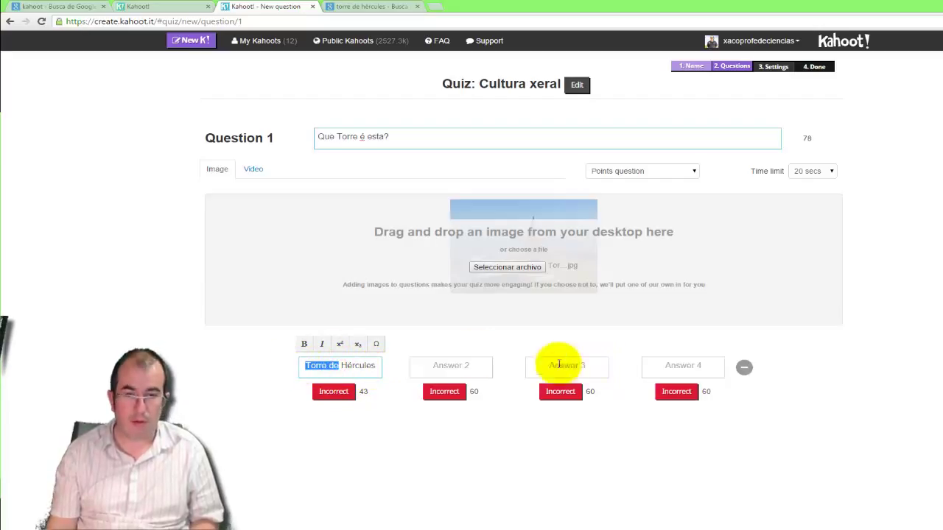
left_click(458, 366)
key("ctrl+v")
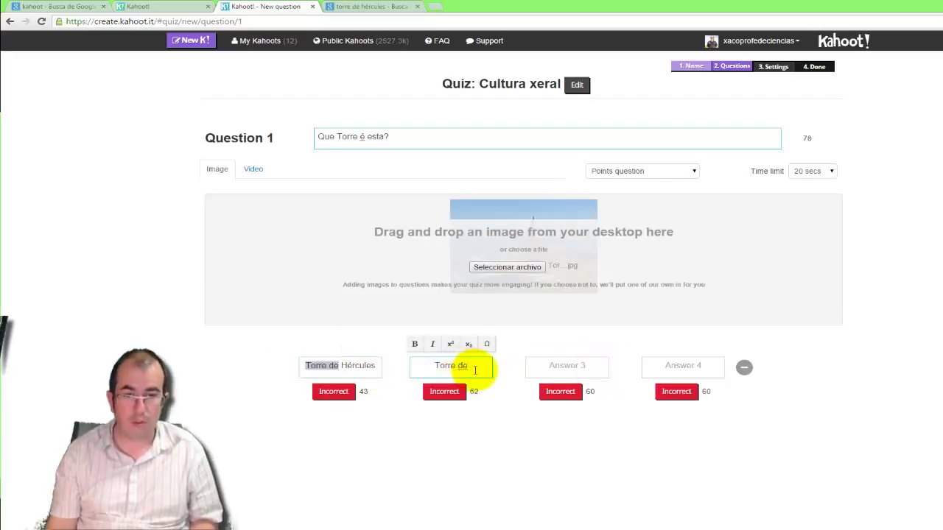
type("Pizz")
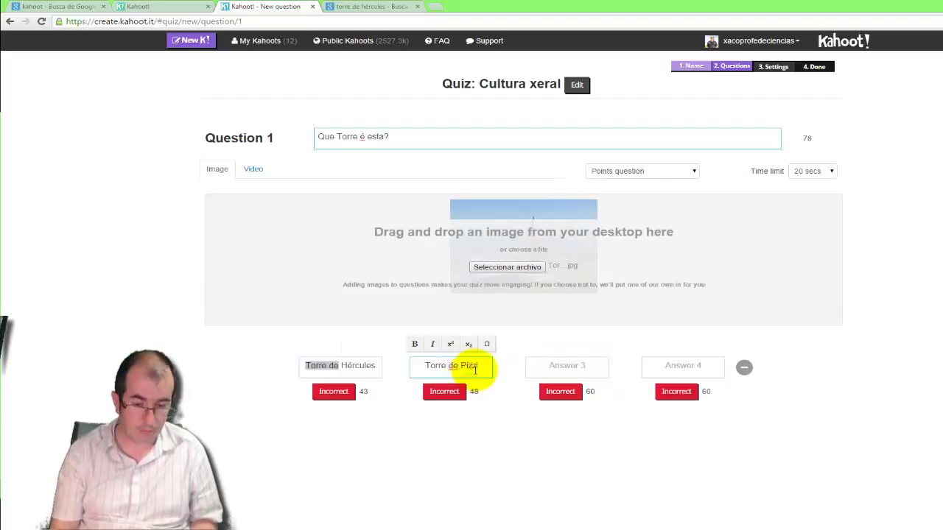
- Complete answer 2 as "Torre de Pizza", then enter "Torre del Oro" as answer 3 and "Ningunha resposta é correcta" as answer 4
type("a")
left_click(554, 370)
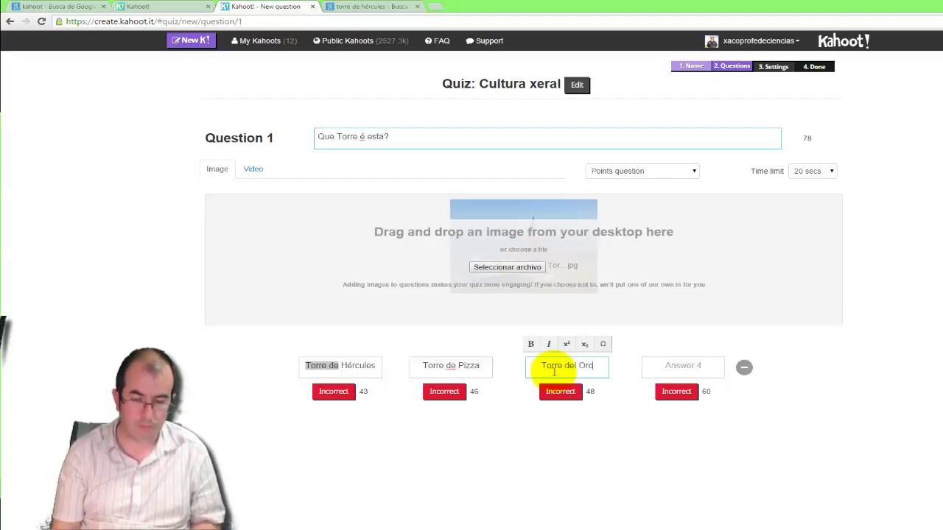
left_click(686, 363)
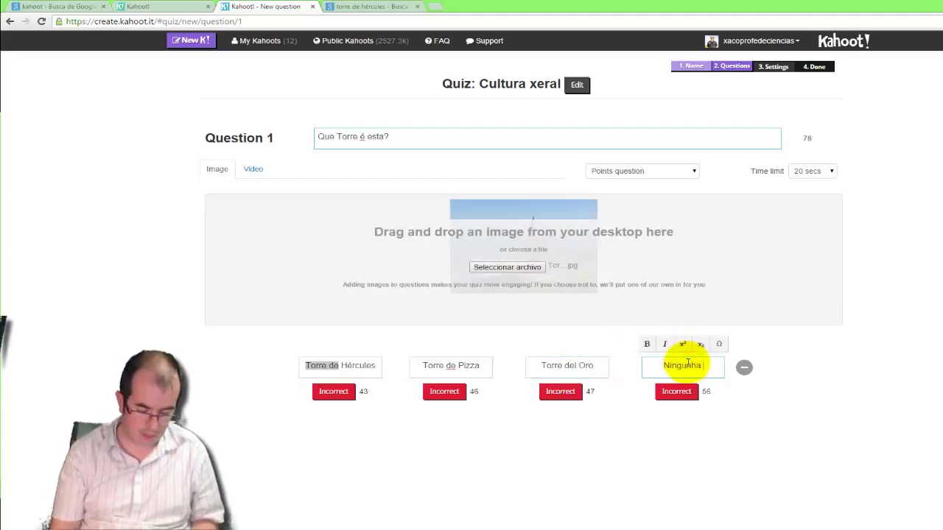
type("Ningunha resposta é cor")
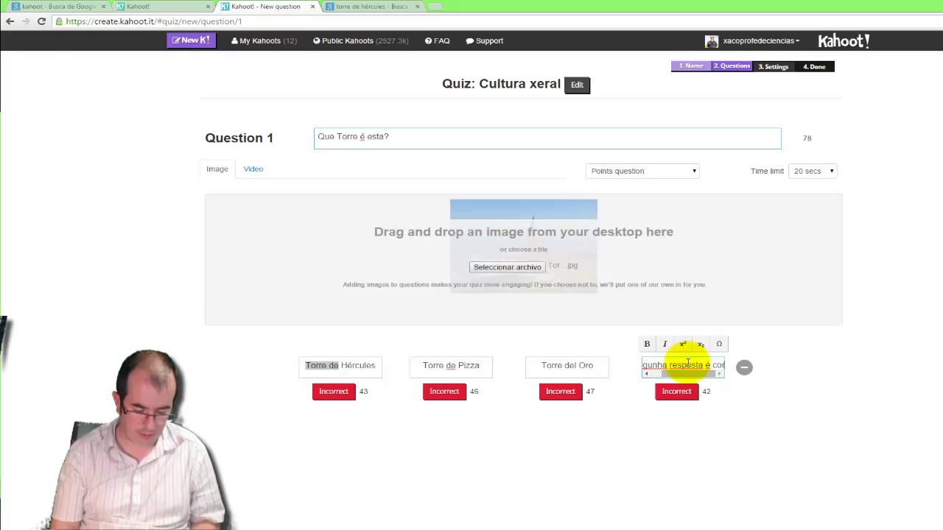
type("recta")
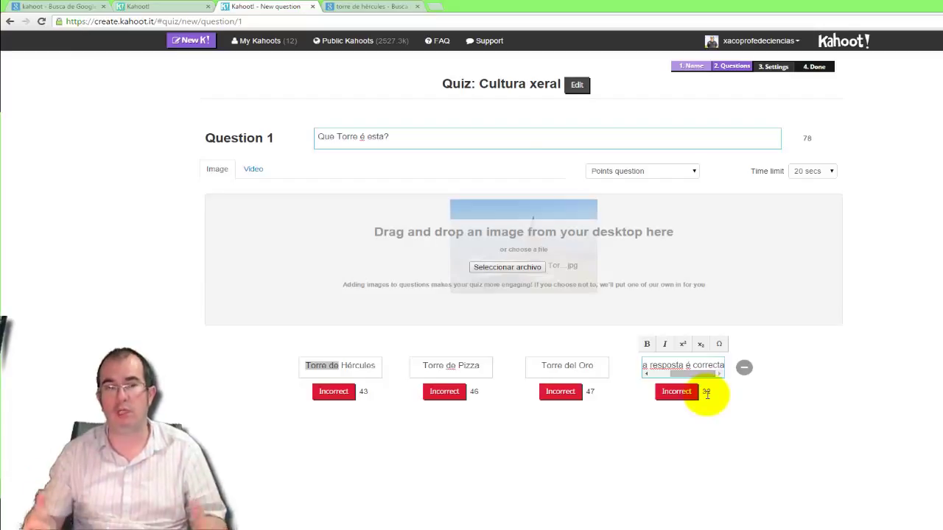
- Browse the Latin, Math, Greek and Arrows sets of special characters available for the question text, without inserting any
left_click(493, 136)
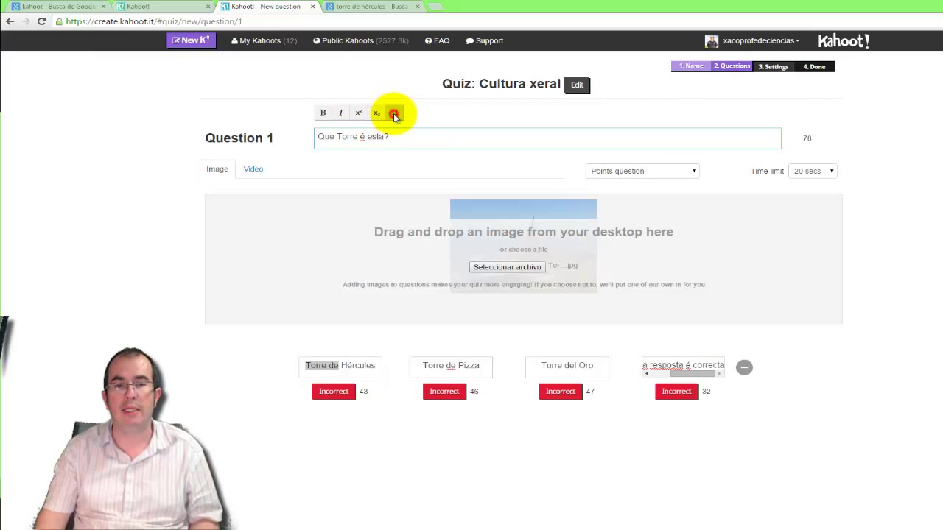
left_click(394, 115)
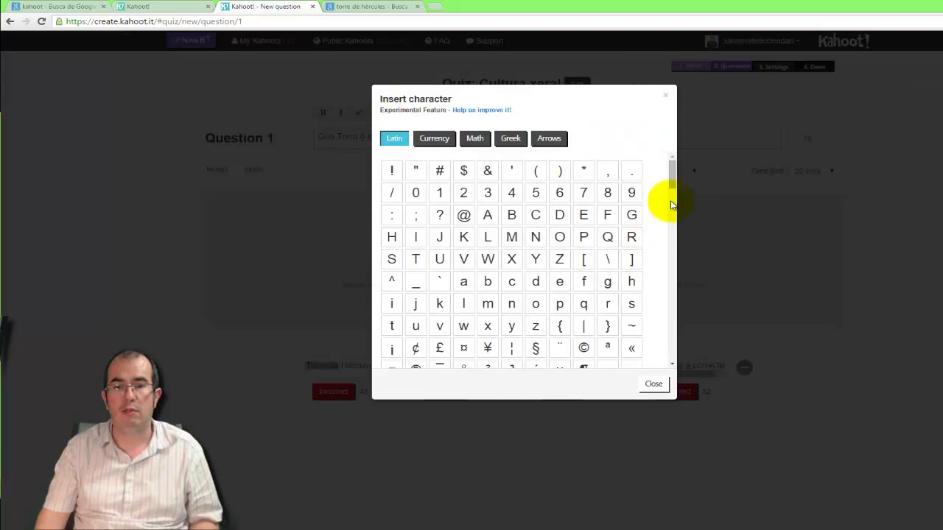
left_click_drag(670, 172, 670, 240)
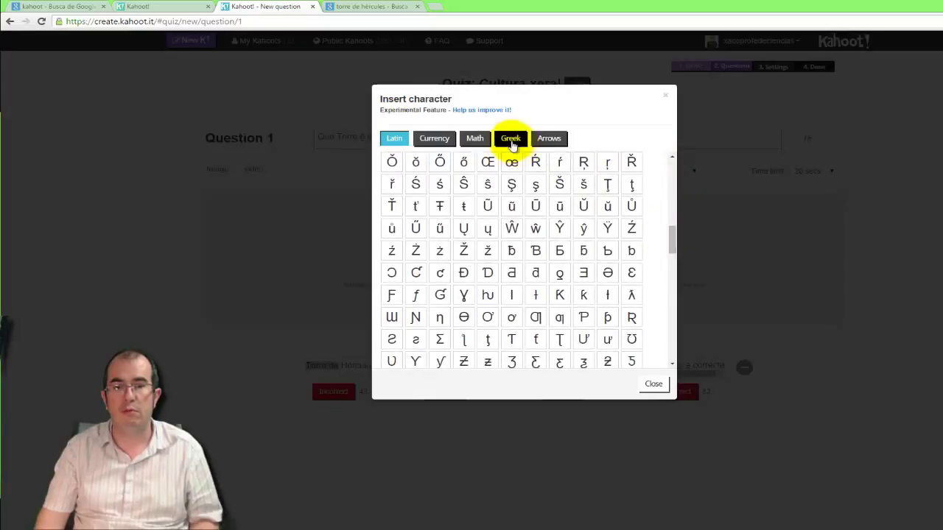
left_click(510, 140)
left_click(475, 139)
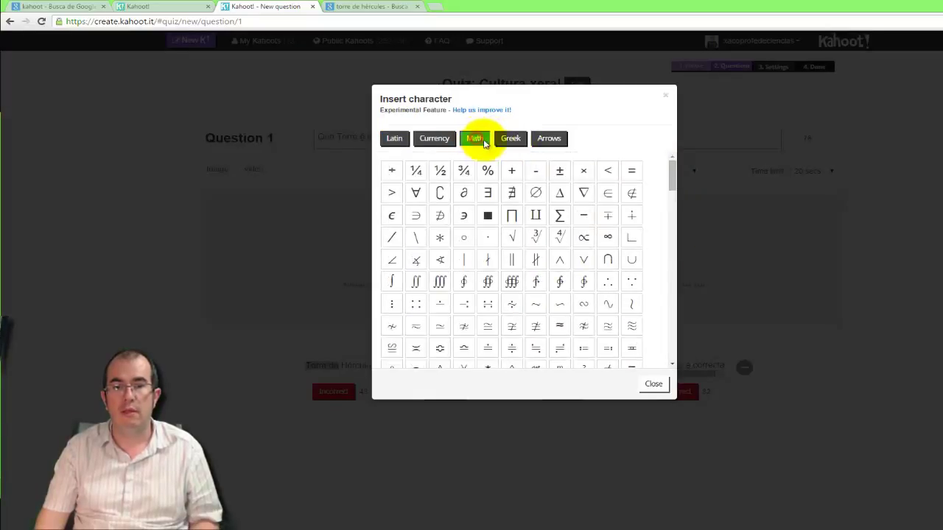
left_click(510, 140)
left_click(549, 139)
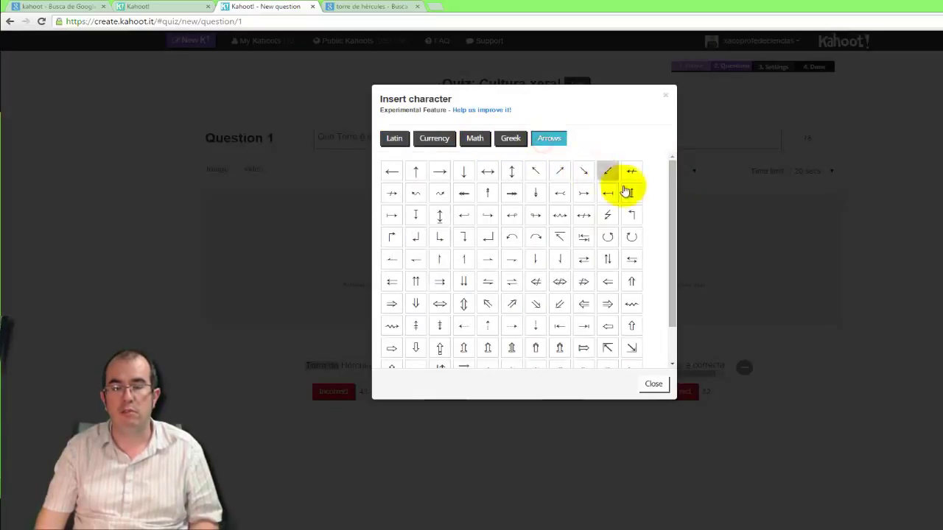
left_click_drag(670, 205, 652, 380)
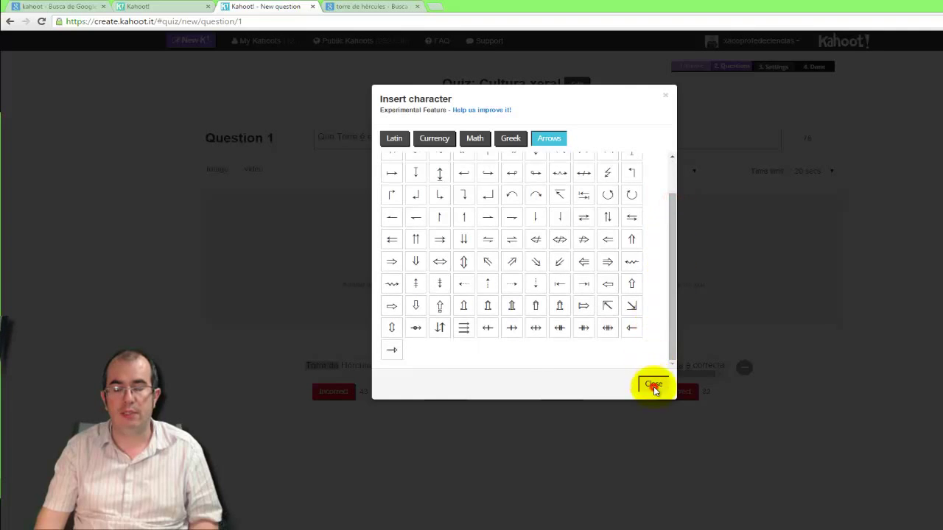
left_click(653, 384)
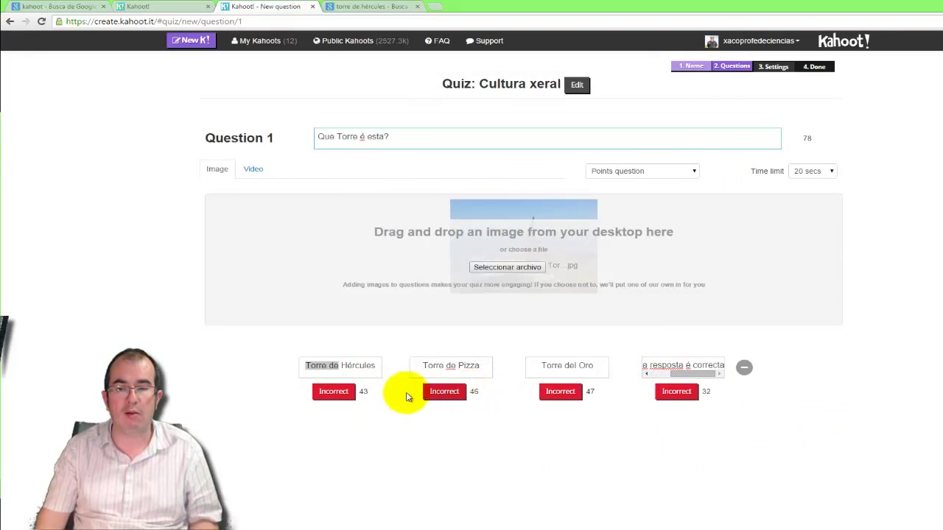
- Mark "Torre de Hércules" as the correct answer, and try out removing and restoring the fourth answer
left_click(333, 393)
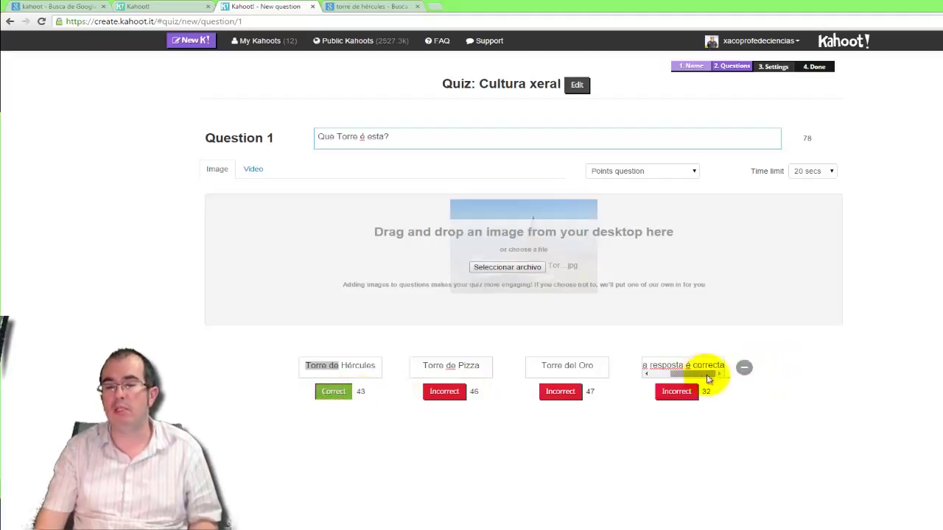
left_click(744, 368)
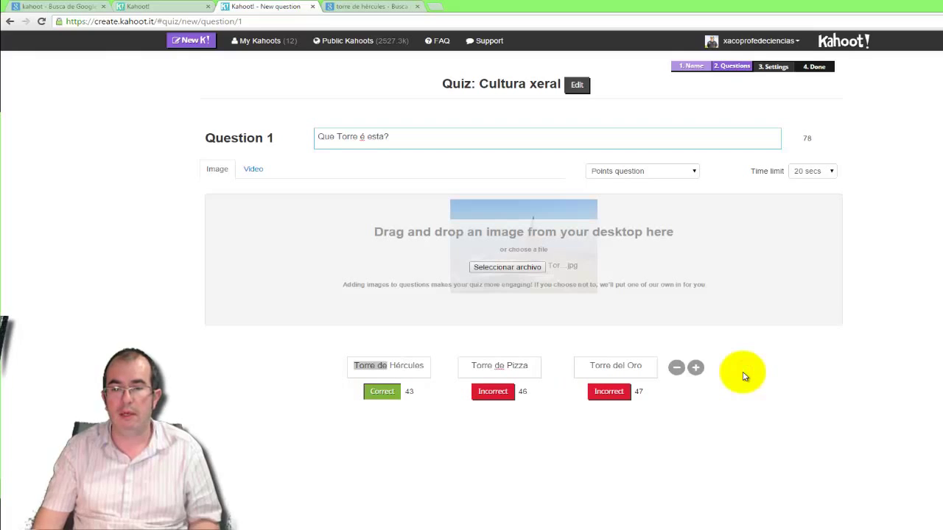
left_click(695, 368)
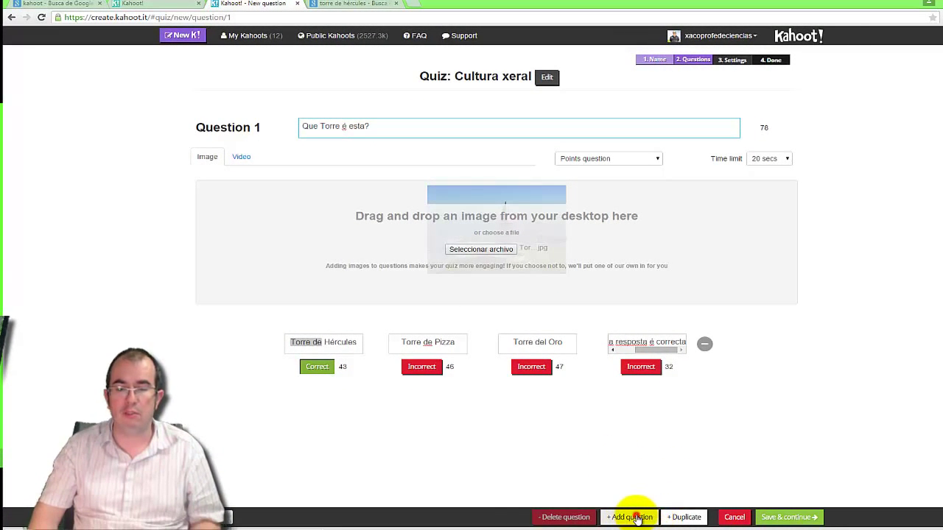
- Add question 2 with the text "Isto é un cloroplasto" and the image protalo2.jpg from the Imágenes folder
left_click(632, 517)
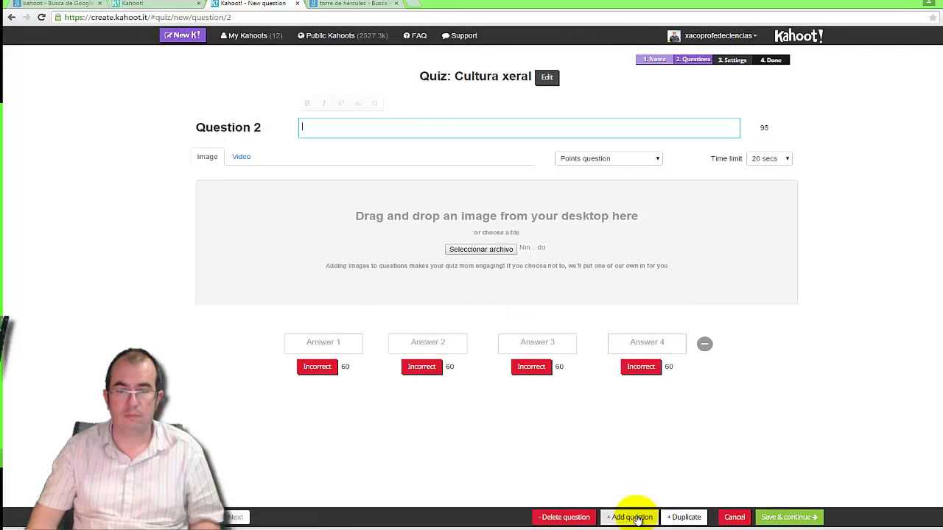
left_click(455, 127)
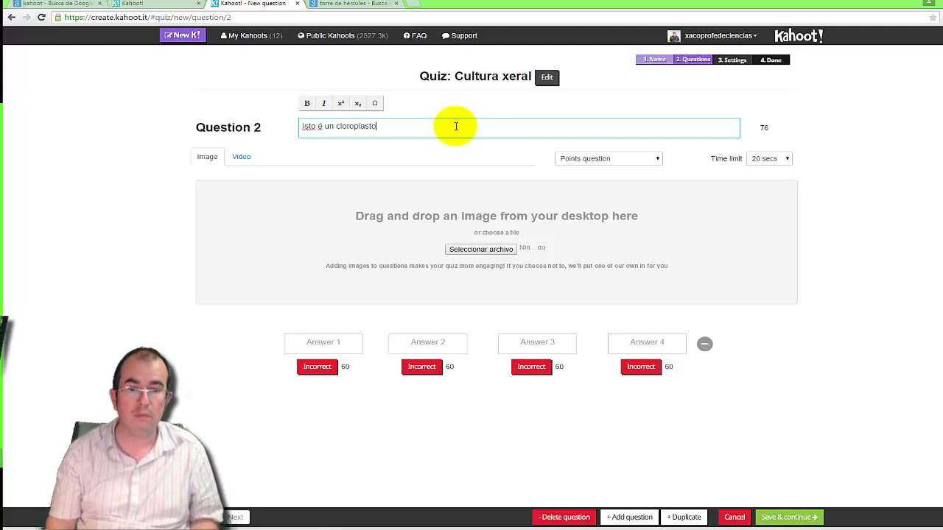
left_click(477, 249)
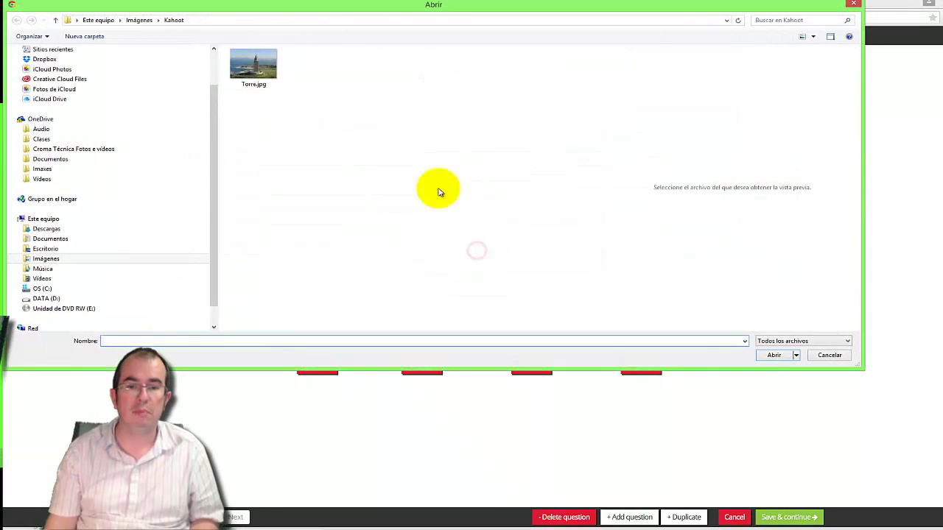
left_click(131, 22)
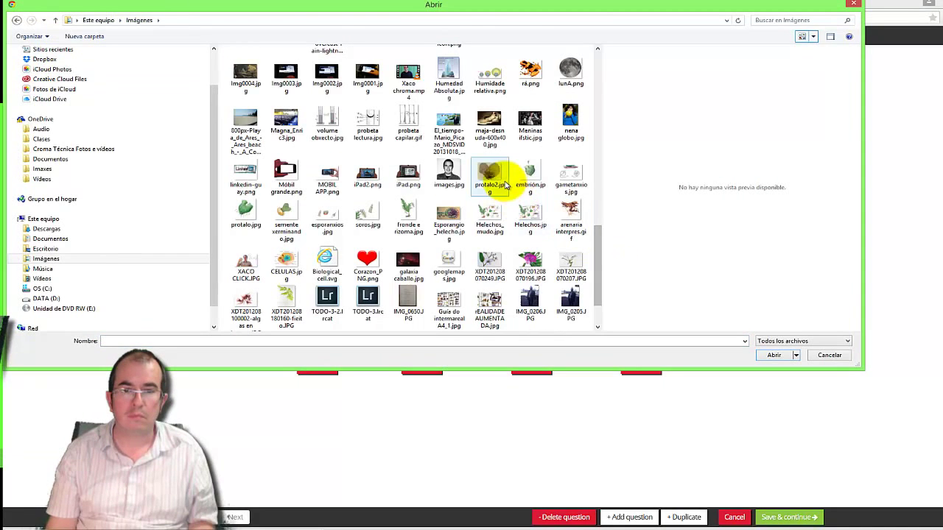
double_click(489, 174)
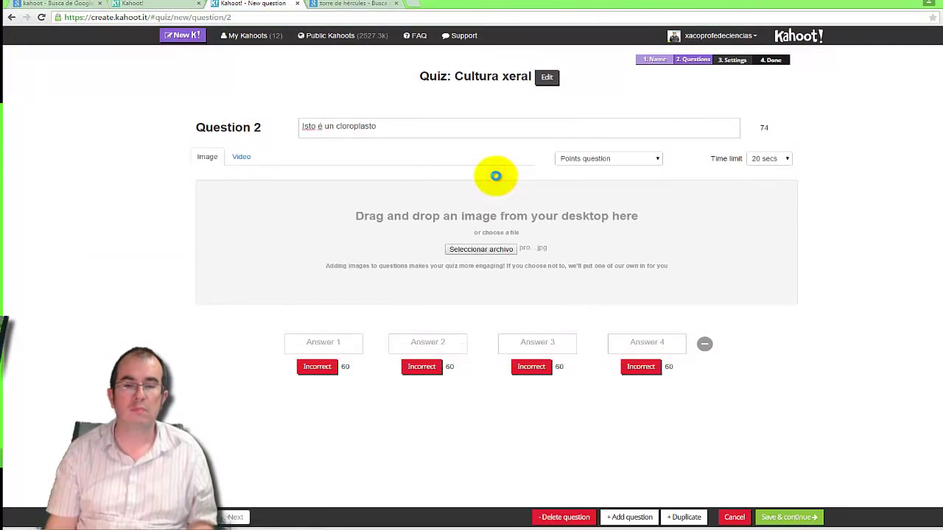
- Enter "Falso" and "Verdadeiro" as answers 1 and 2 of question 2, and mark "Falso" as correct
left_click(332, 346)
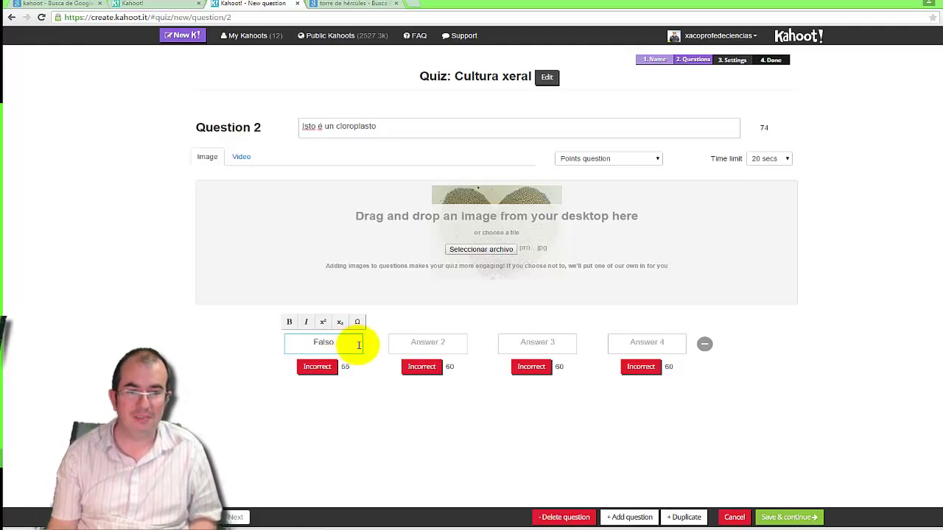
left_click(429, 344)
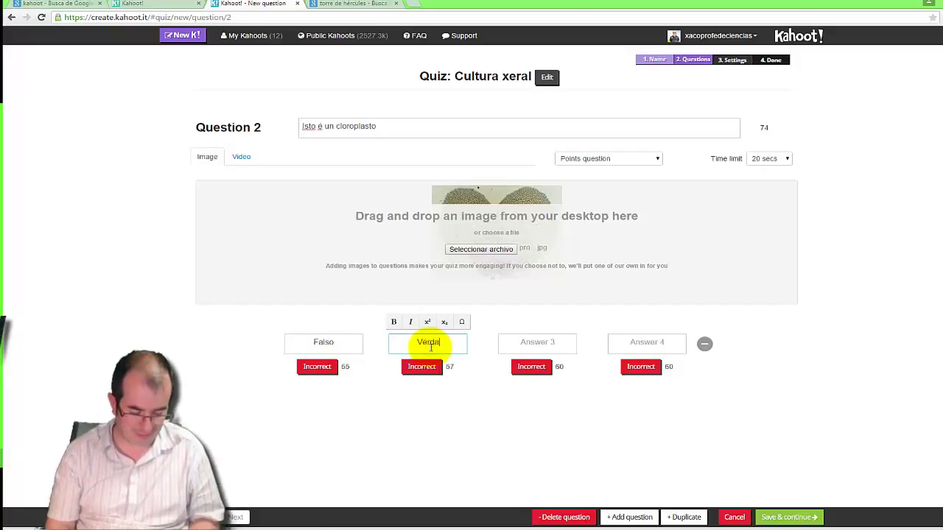
left_click(304, 369)
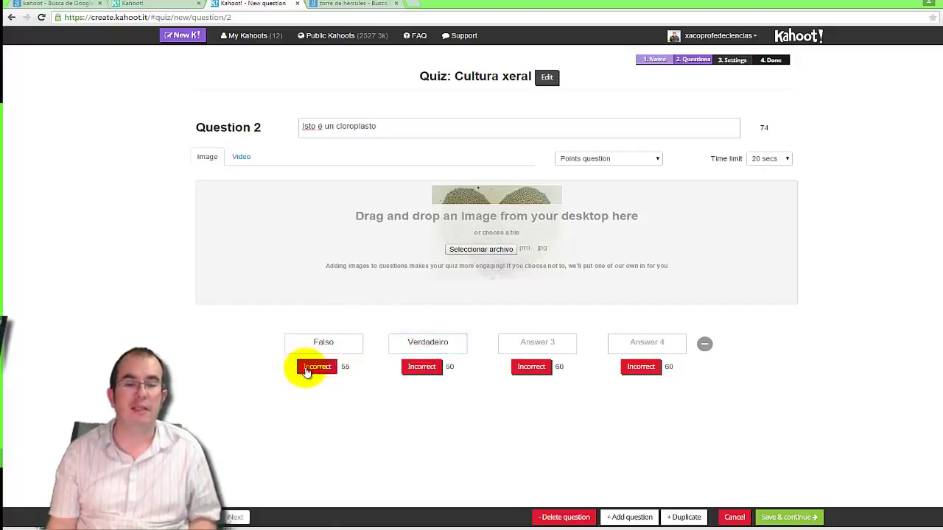
left_click(306, 370)
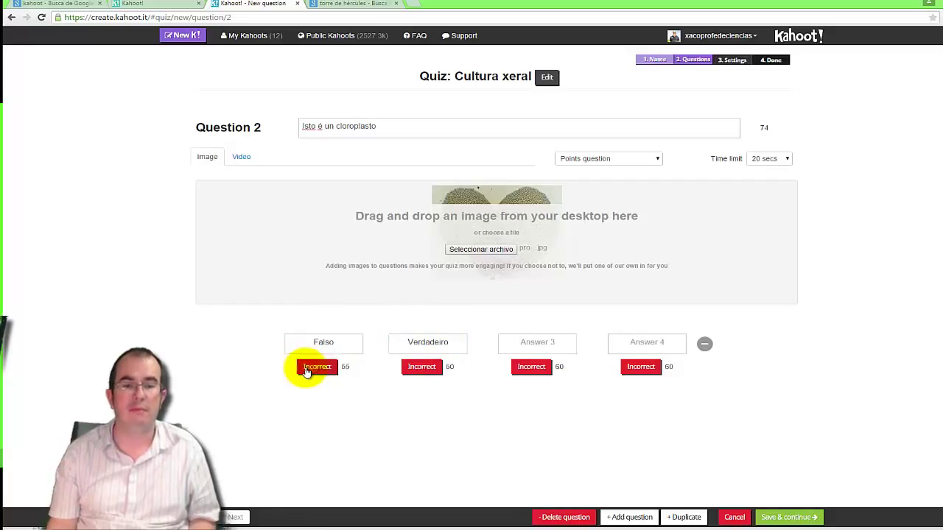
left_click(317, 371)
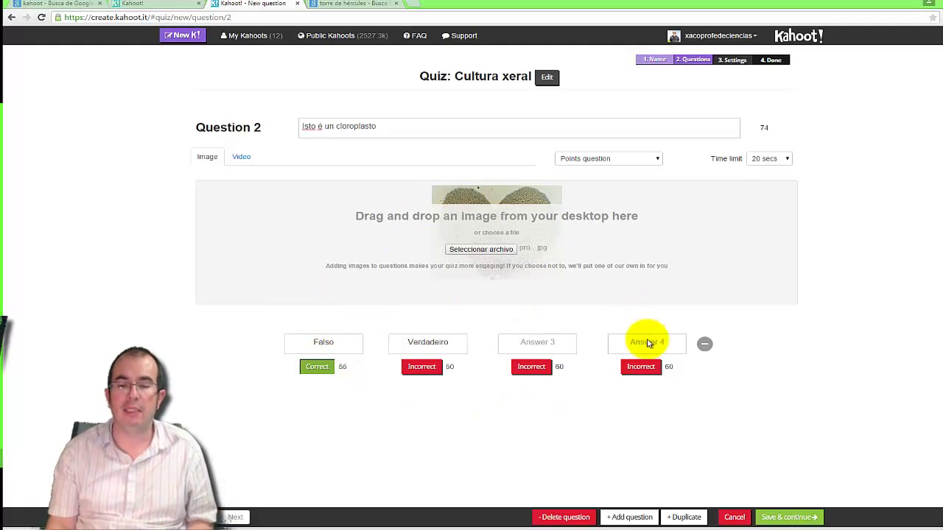
- Remove the two blank answers from question 2 and duplicate it as question 3
left_click(687, 518)
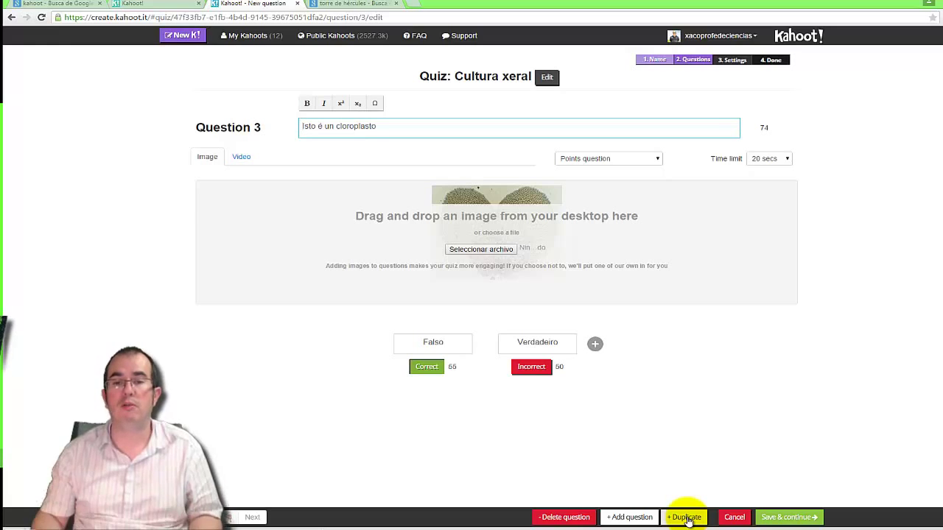
- Switch to the Google image search and search for "cloroplasto"
left_click(338, 5)
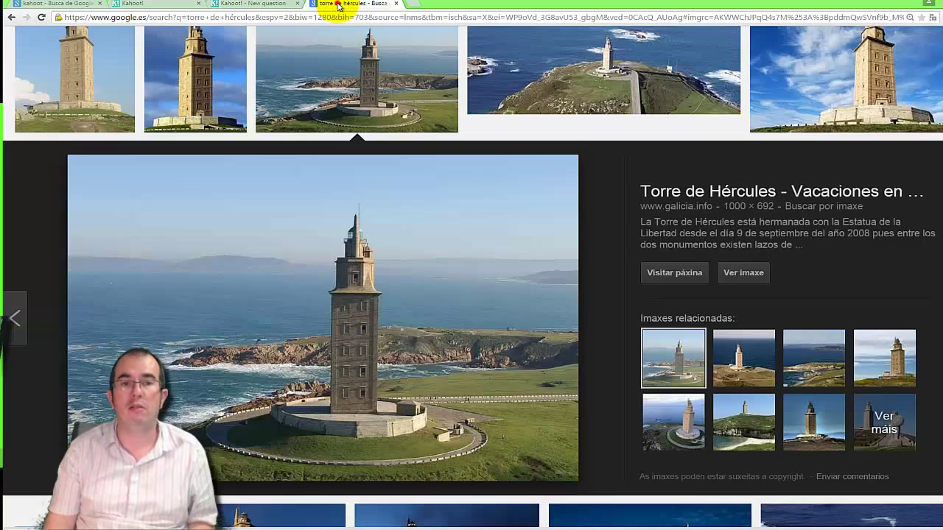
scroll(364, 33, "up", 2)
left_click(249, 51)
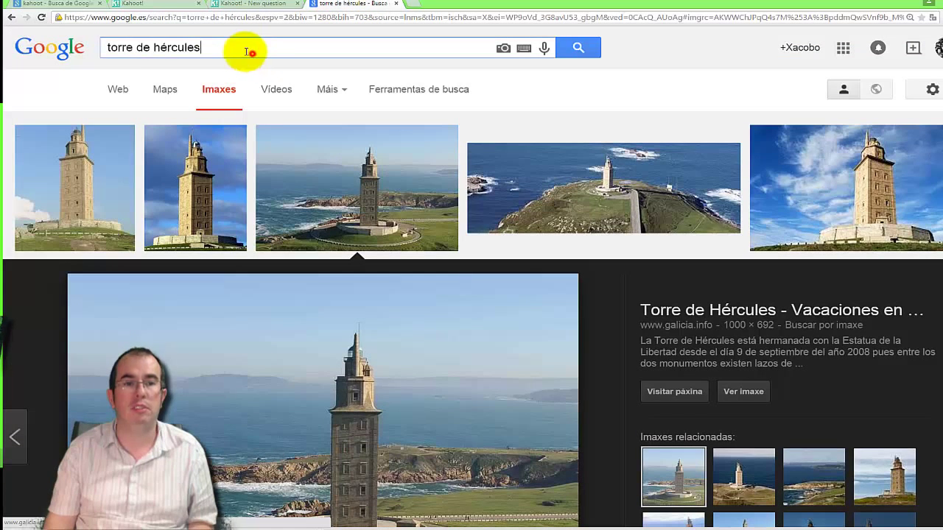
key("ctrl+a")
type("c")
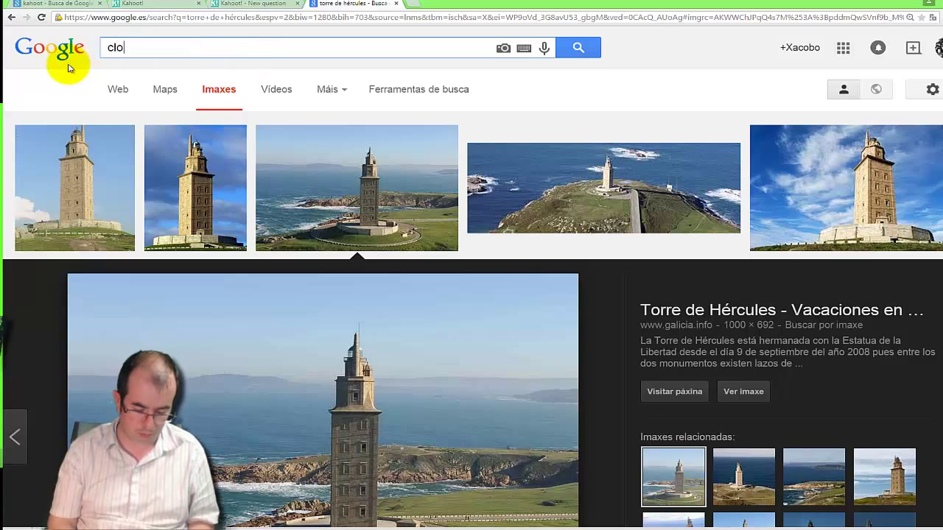
type("loroplasto")
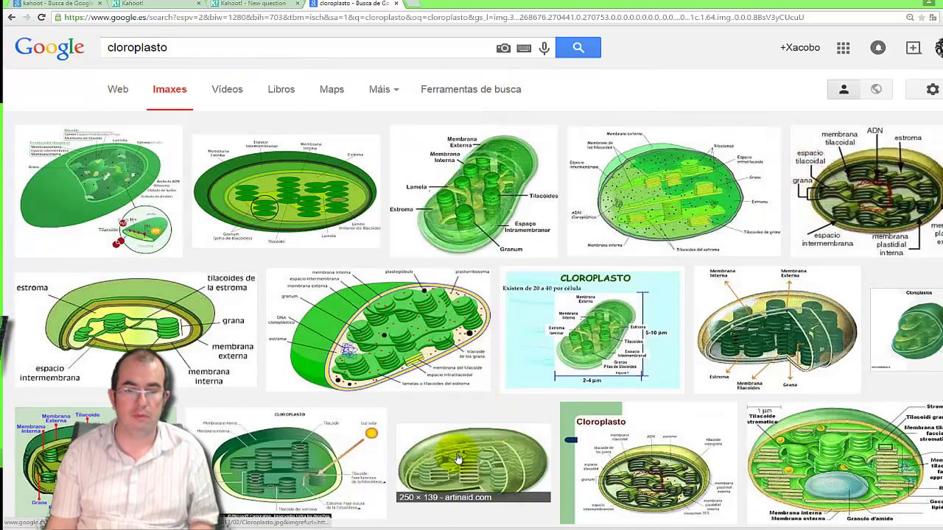
- Save the unlabelled chloroplast picture from artinaid.com as "Cloroplasto" in the Kahoot folder
scroll(441, 434, "down", 1)
left_click(443, 430)
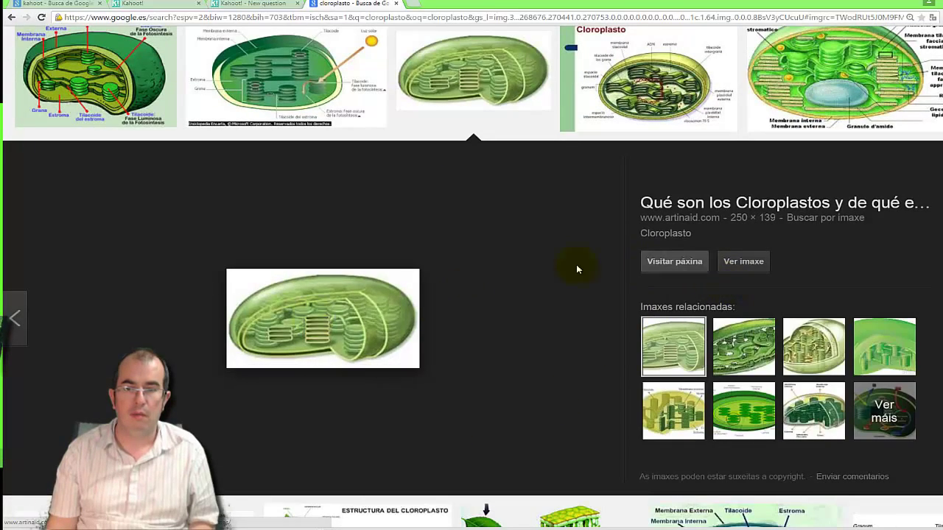
right_click(289, 316)
left_click(357, 377)
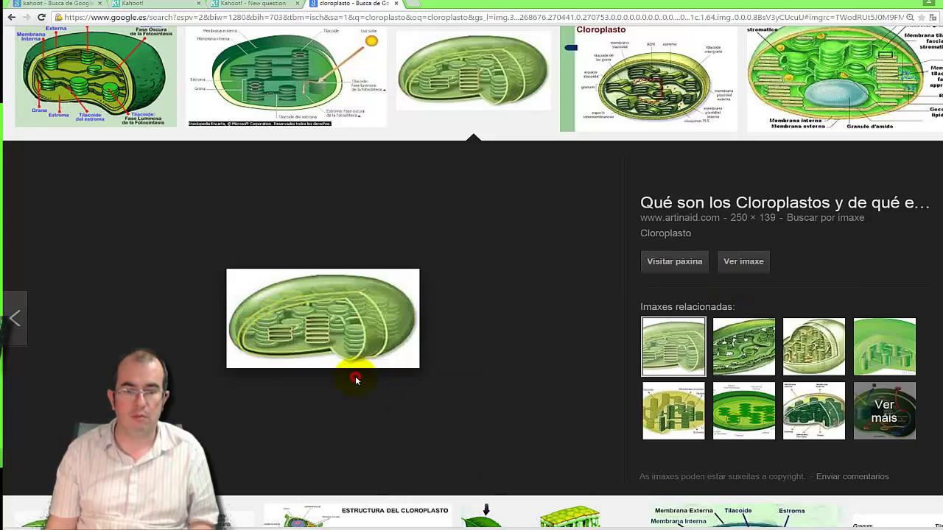
left_click(777, 355)
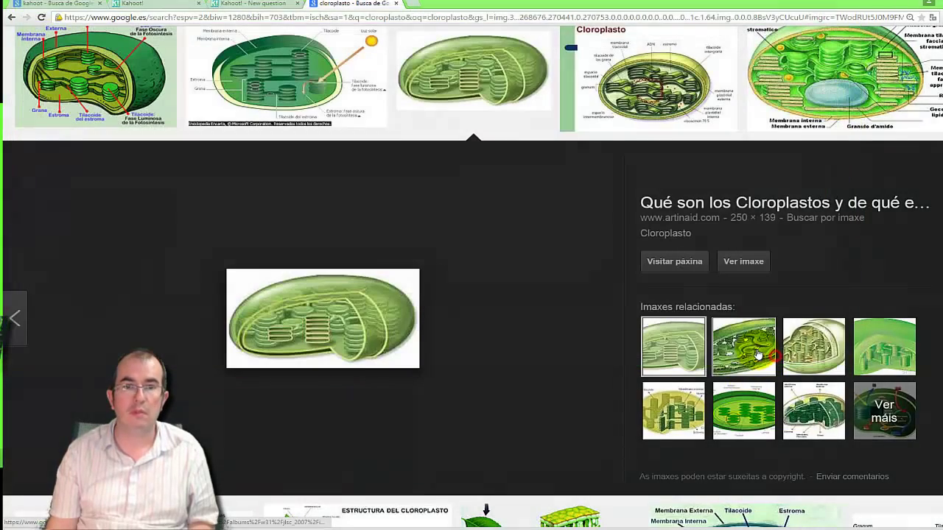
- Replace question 3's picture with Cloroplasto.jpg from the Kahoot folder and mark "Verdadeiro" as correct instead of "Falso"
left_click(254, 4)
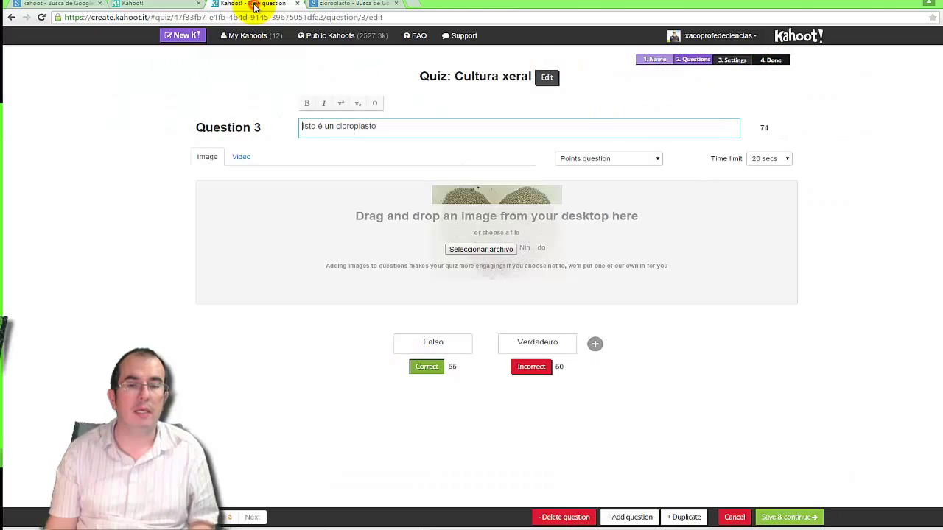
left_click(505, 251)
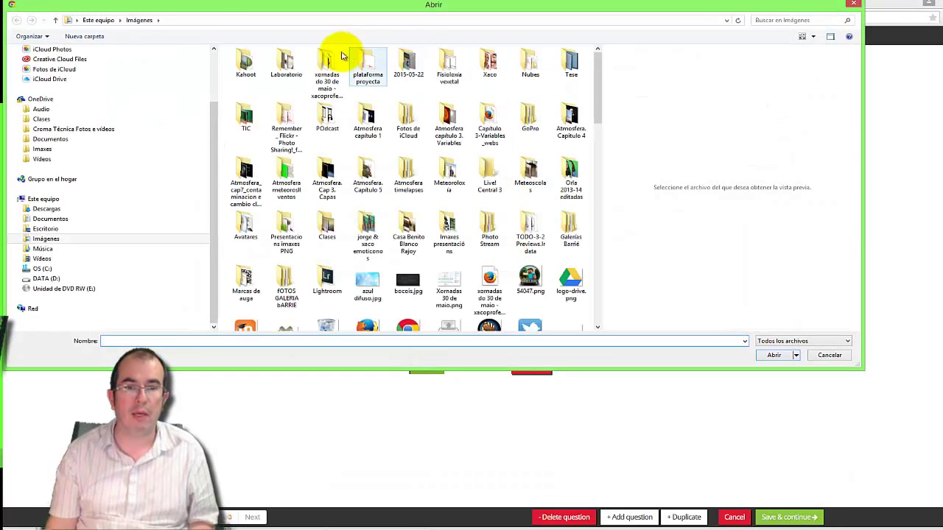
double_click(245, 62)
left_click(242, 67)
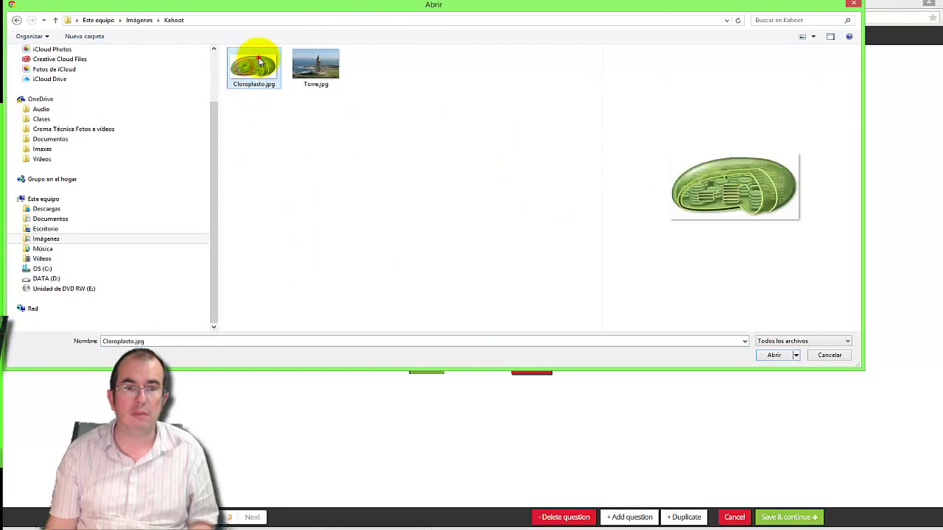
double_click(242, 67)
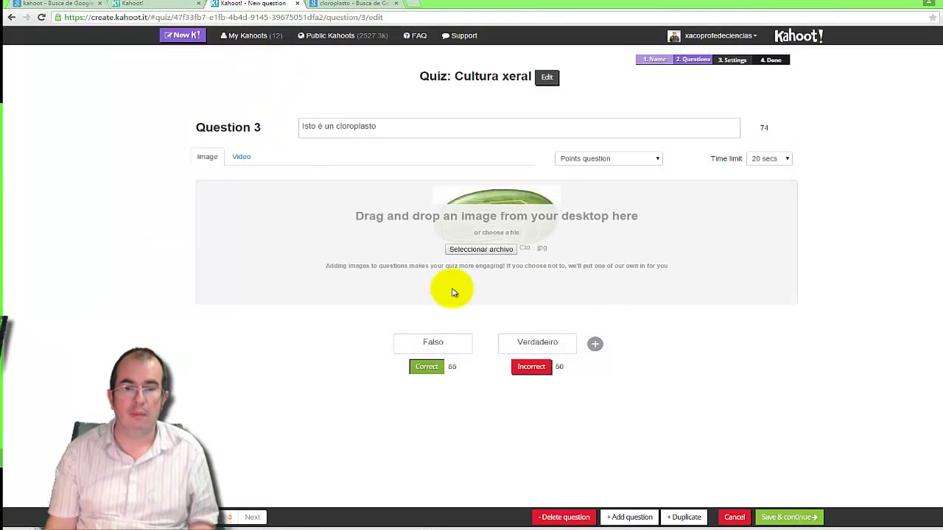
left_click(428, 367)
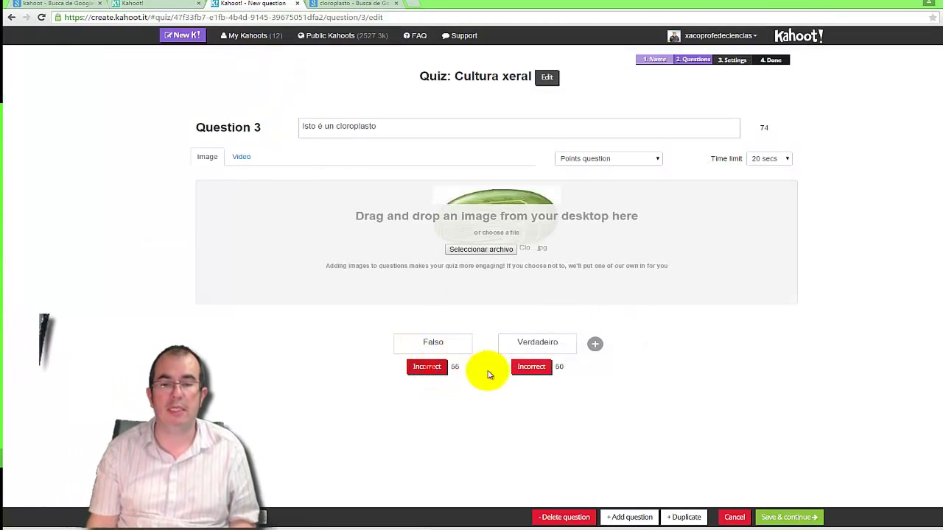
left_click(531, 367)
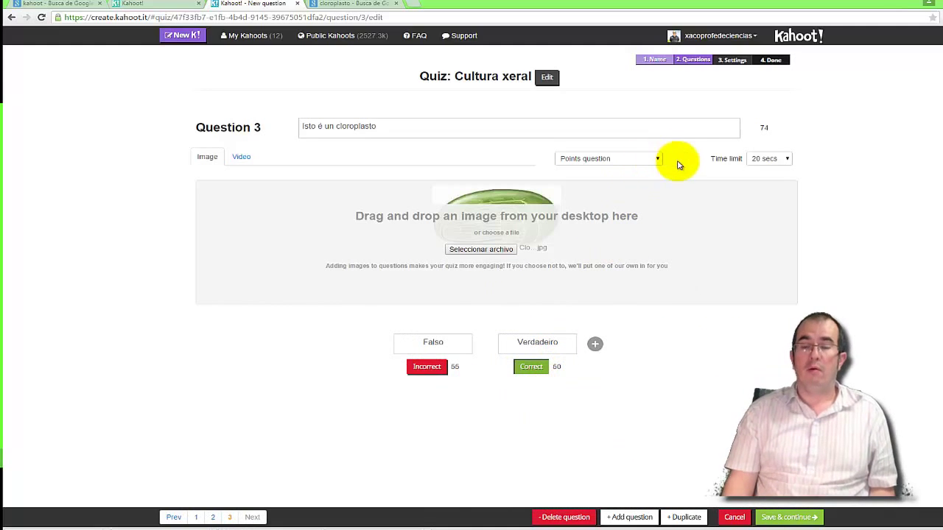
left_click(763, 162)
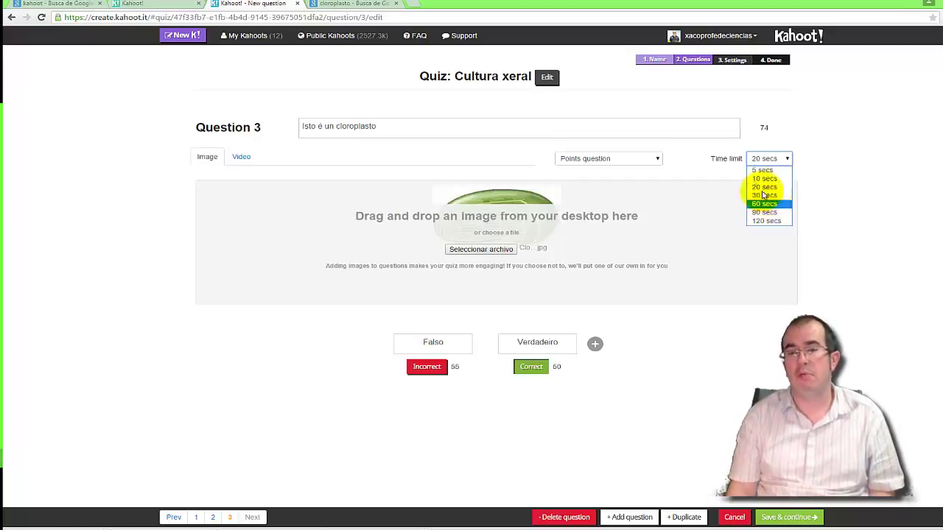
left_click(653, 156)
left_click(653, 159)
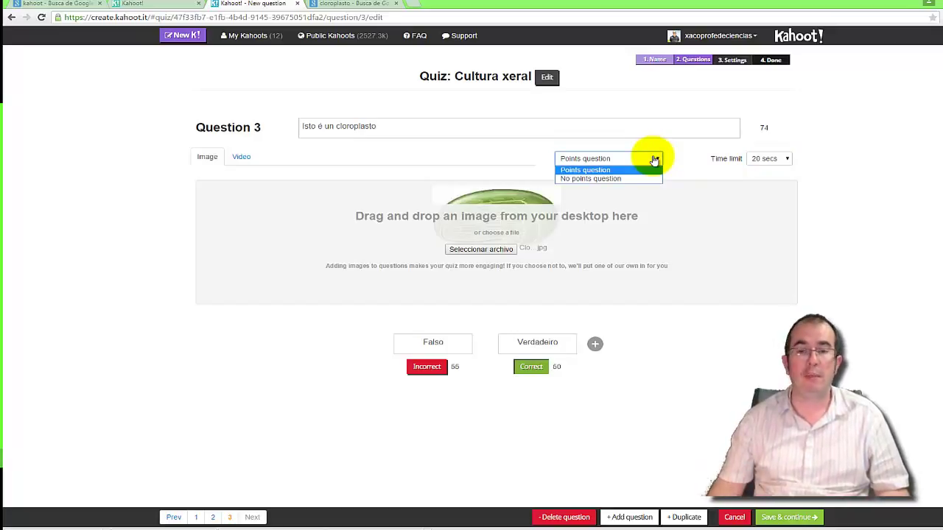
left_click(645, 174)
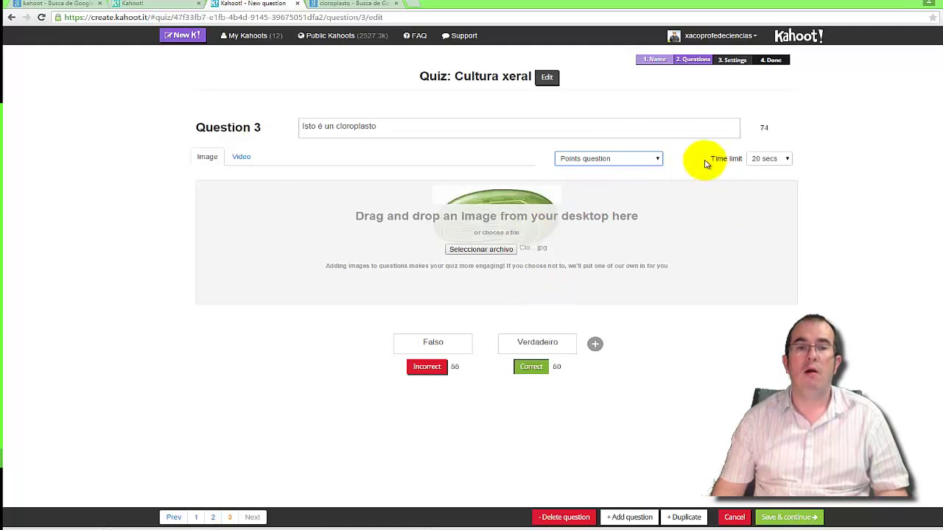
- Add question 4 as a video question with the text "A primeira capa da atmosfera é a troposfera e é onde vivimos nós"
left_click(635, 517)
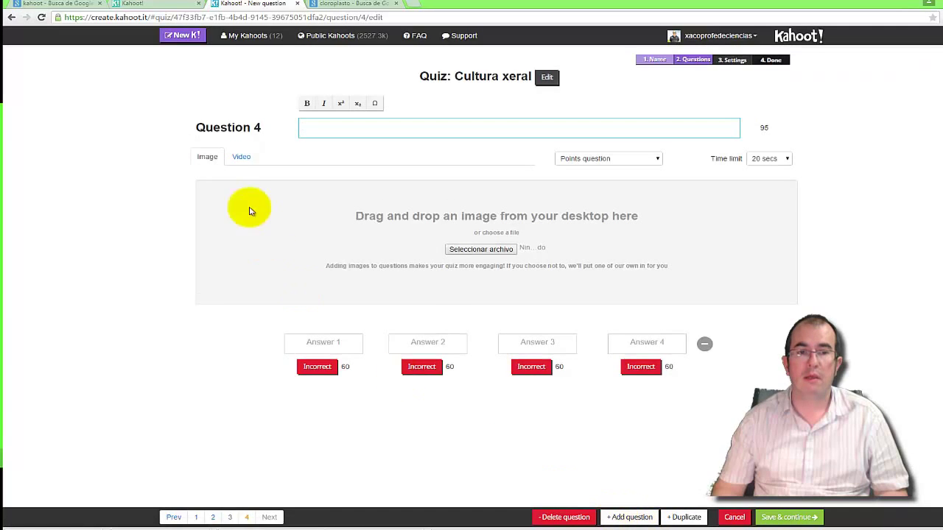
left_click(241, 156)
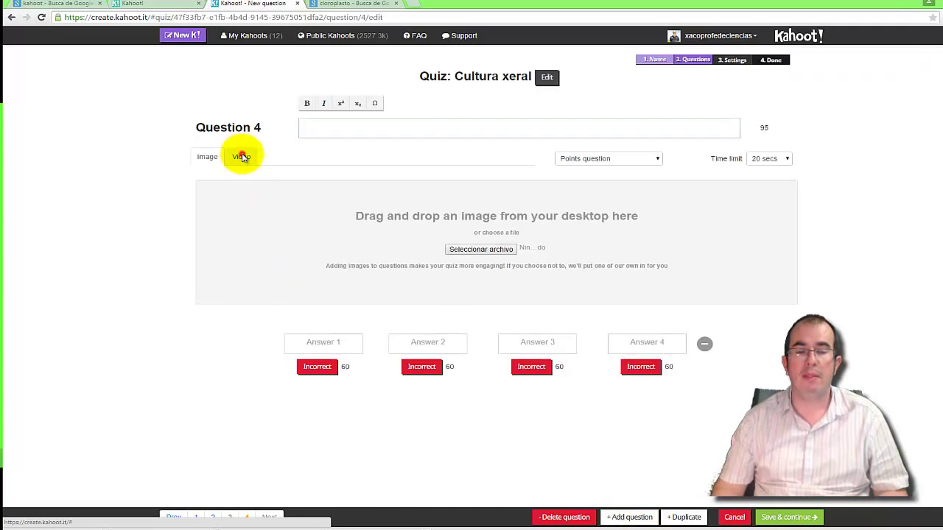
left_click(378, 130)
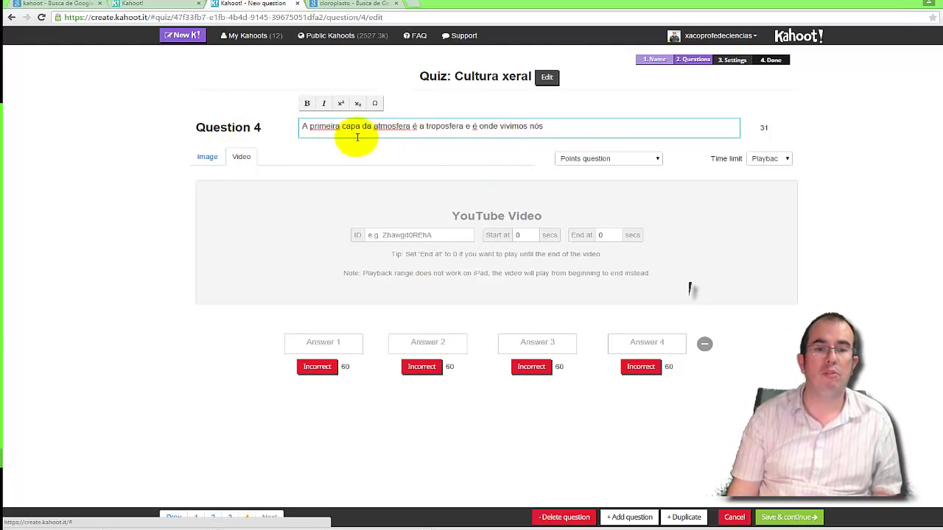
- Switch to the Google search, search for "youtube xacoprofedeciencias" and open the channel's YouTube page
left_click(361, 5)
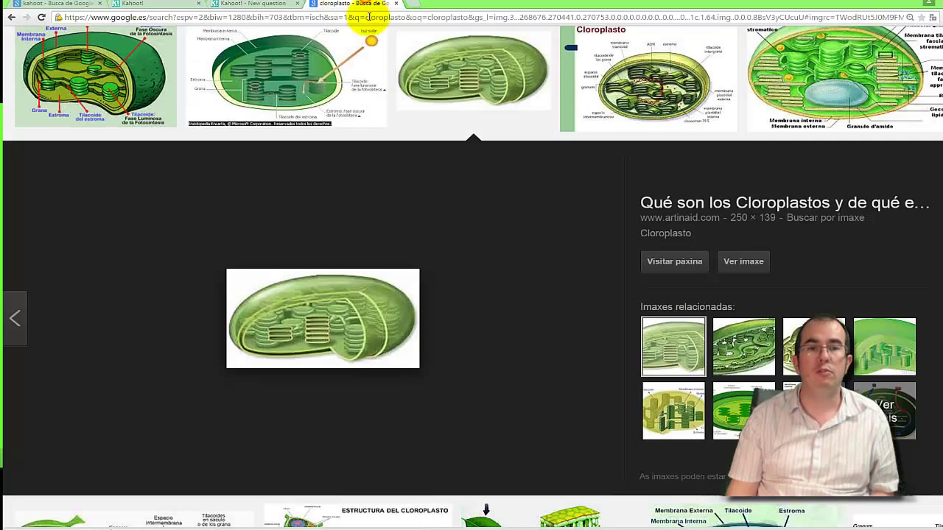
left_click(369, 16)
type("youtube")
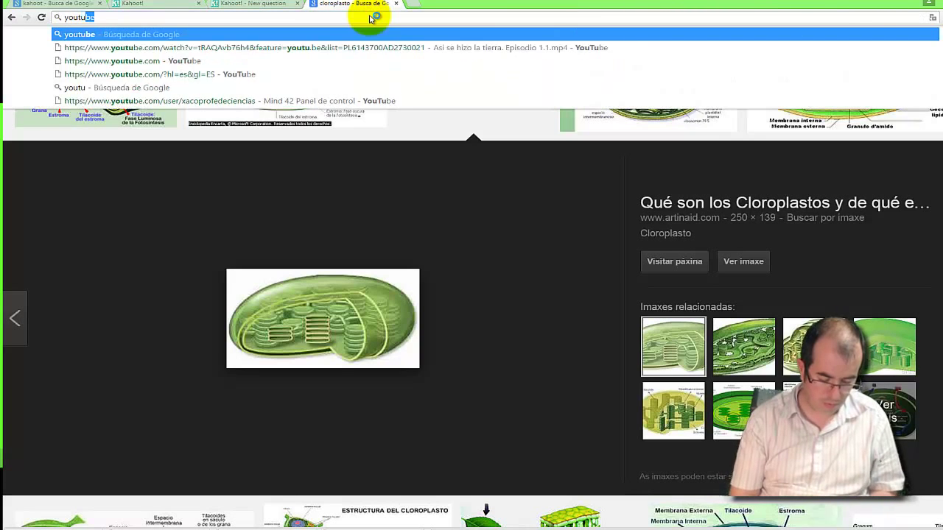
type(" xacopro")
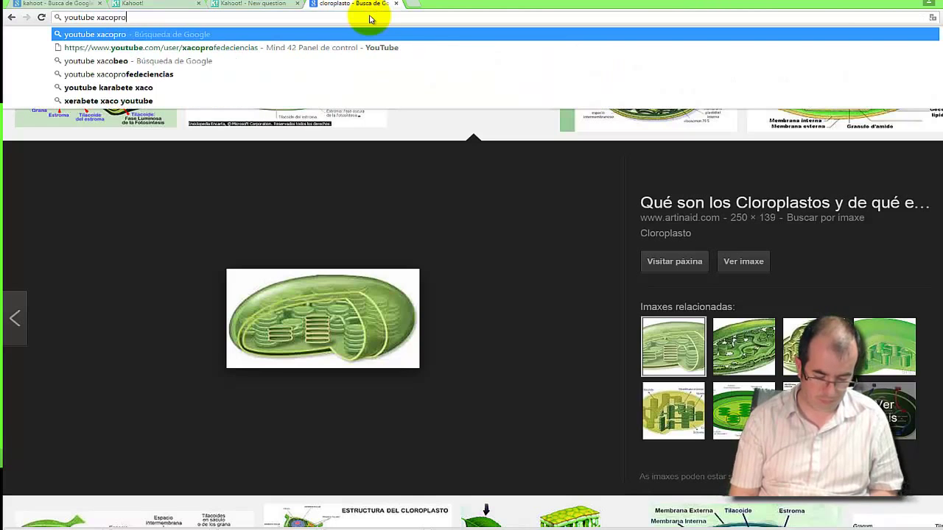
type("fedeciencias")
key("Return")
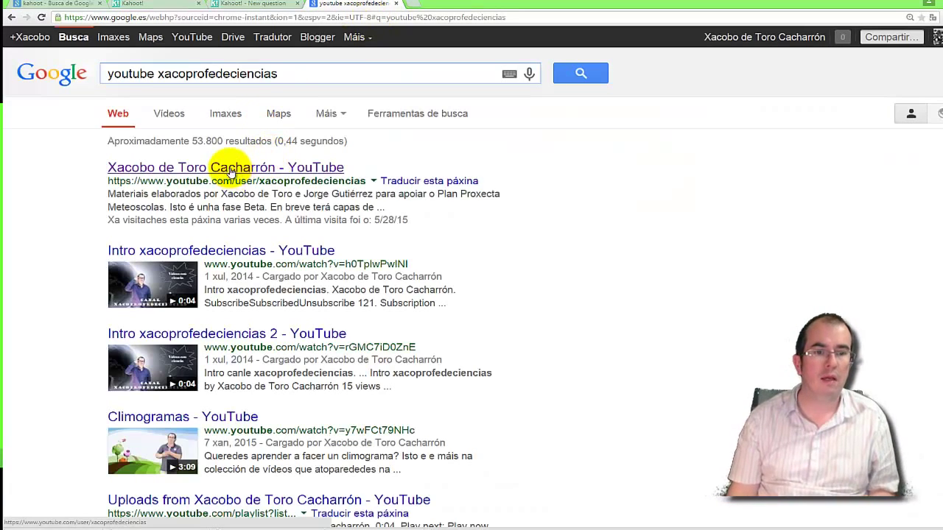
left_click(230, 168)
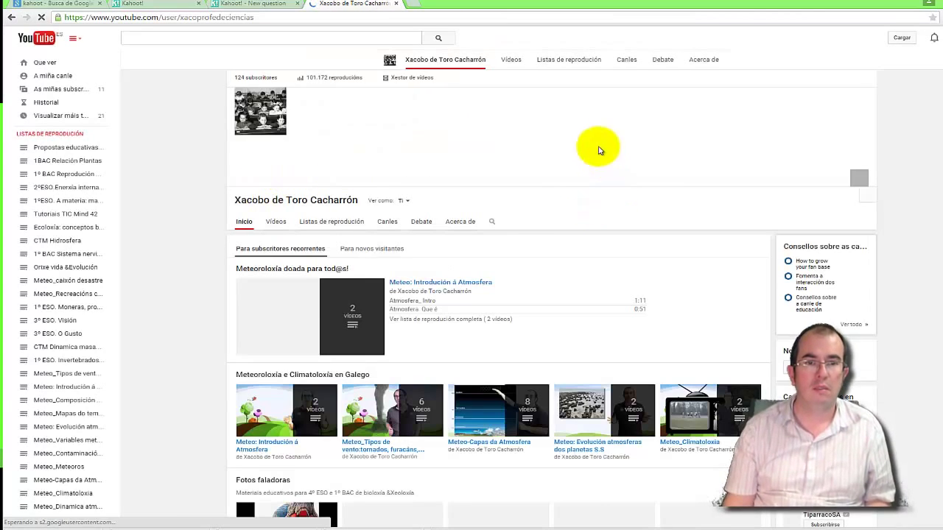
- Open the video "Capas da Terra 0" from the "Meteo-Capas da Atmosfera" playlist and pause it
left_click(515, 443)
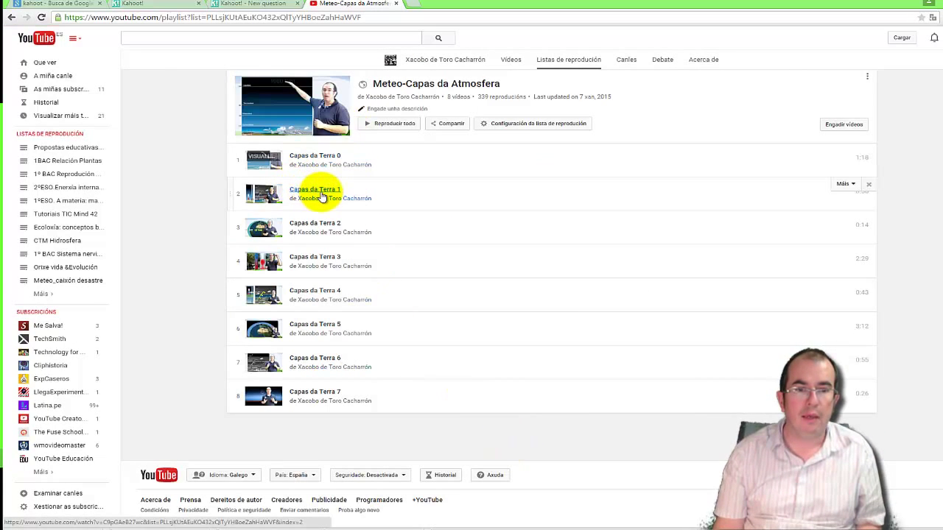
left_click(312, 162)
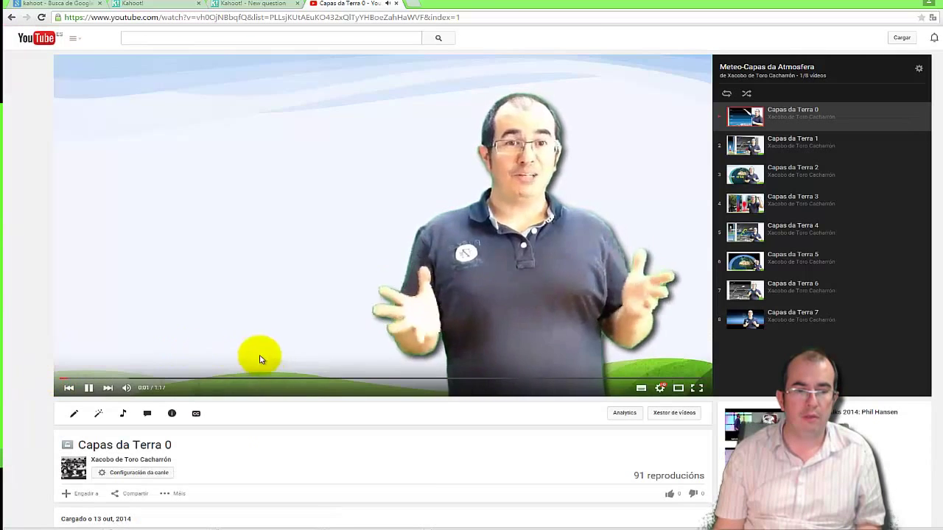
left_click(88, 387)
- Copy the share link of "Capas da Terra 0" with the playlist option turned off
scroll(147, 441, "down", 2)
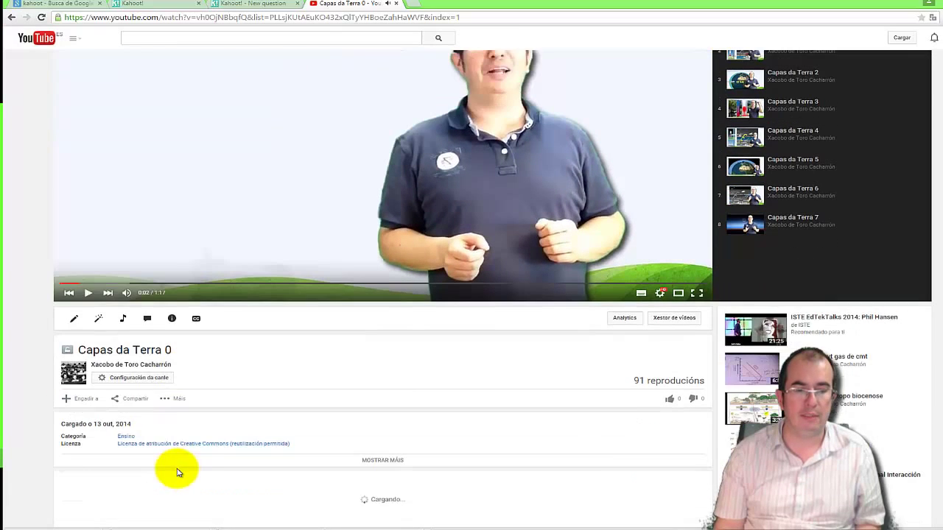
left_click(136, 398)
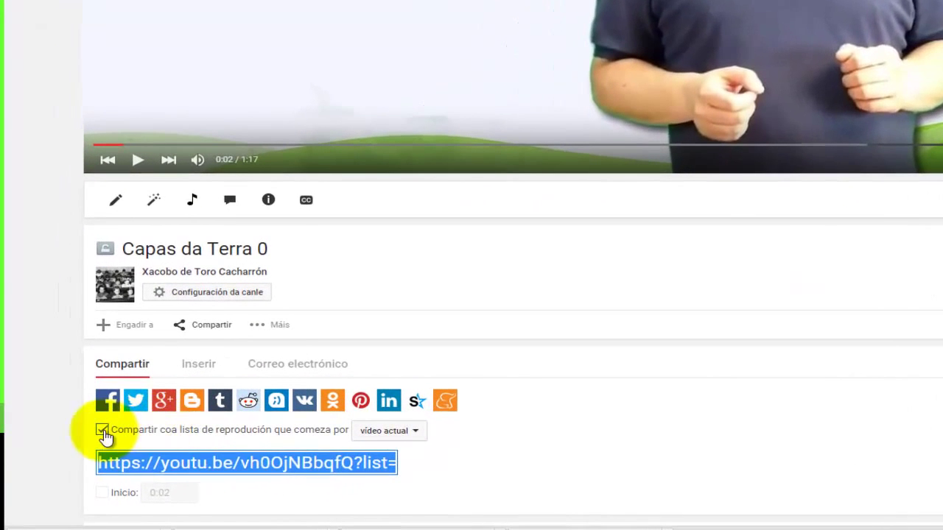
left_click(66, 466)
left_click(103, 430)
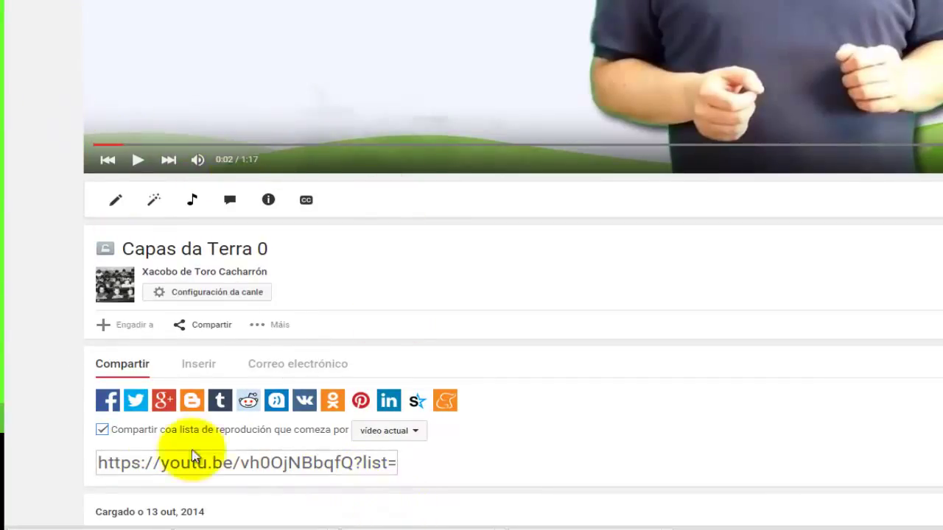
left_click(103, 431)
left_click(139, 464)
key("ctrl+c")
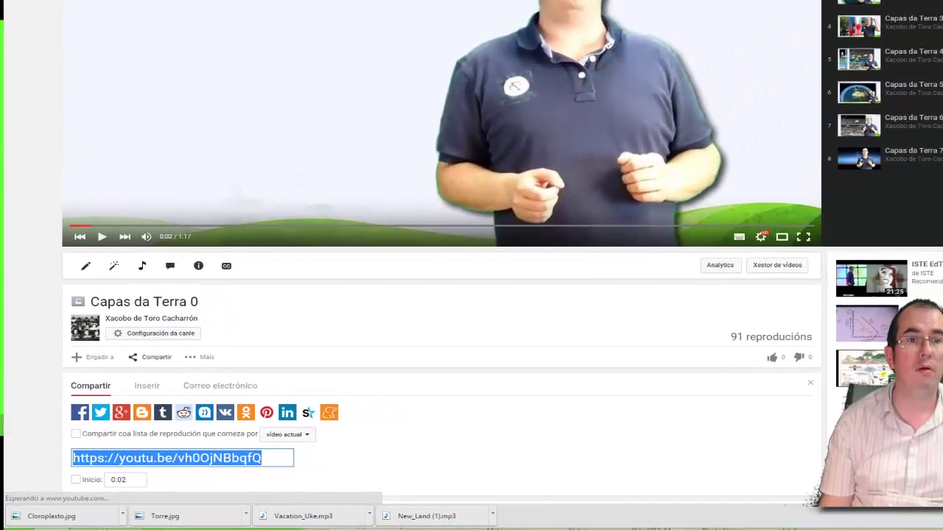
- Switch to the Kahoot question page and paste the copied link as the YouTube video ID of question 4
left_click(219, 5)
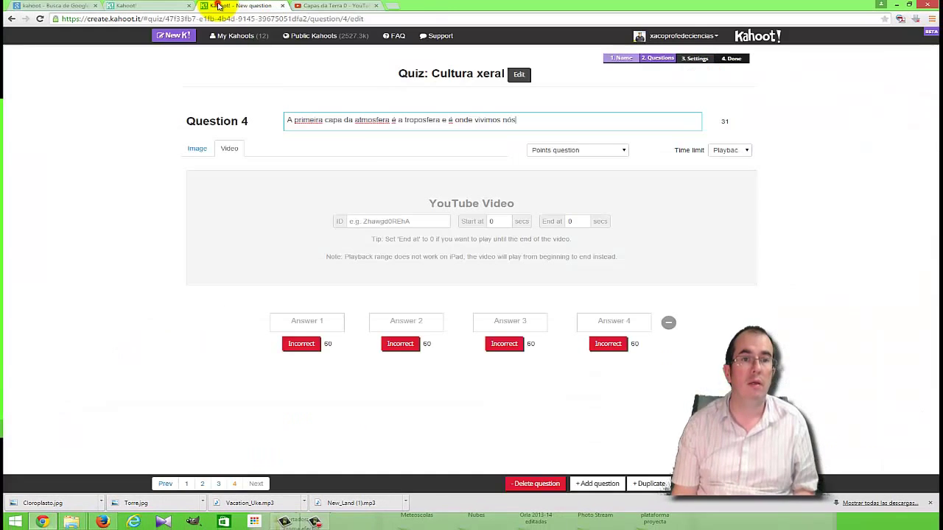
left_click(360, 222)
key("ctrl+v")
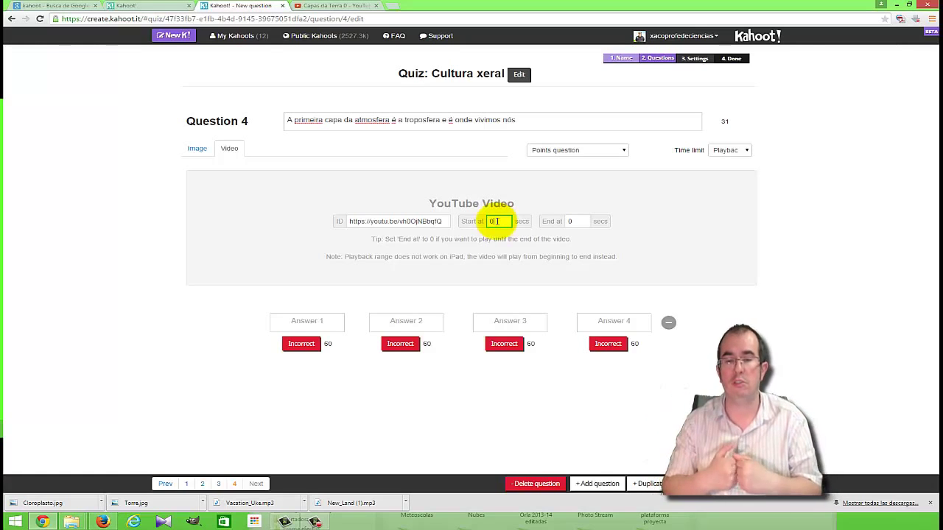
left_click(497, 221)
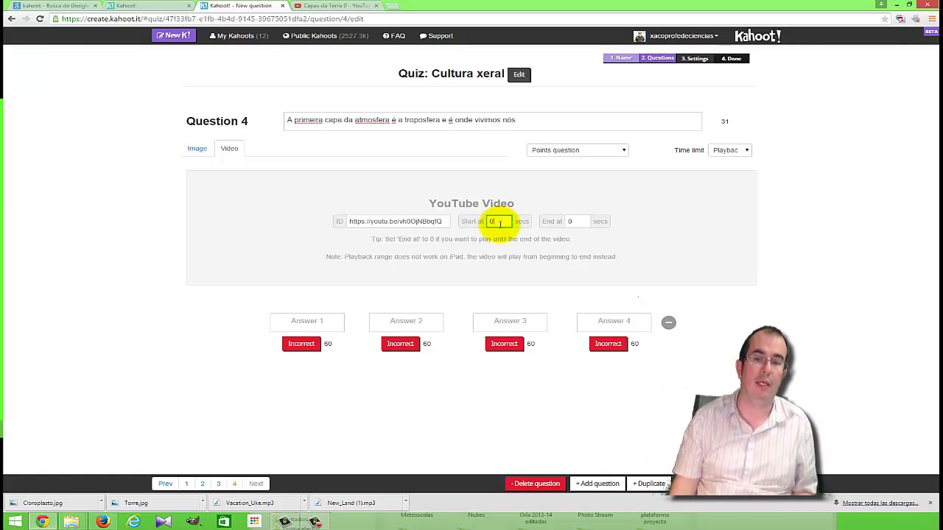
- Switch to YouTube and play "Capas da Terra 0" to check which seconds cover the atmosphere layers
left_click(342, 6)
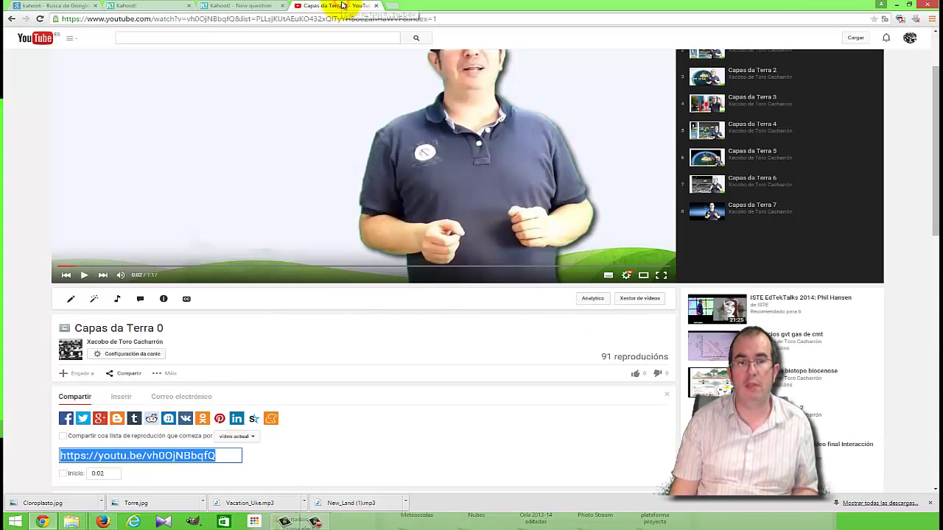
left_click(84, 276)
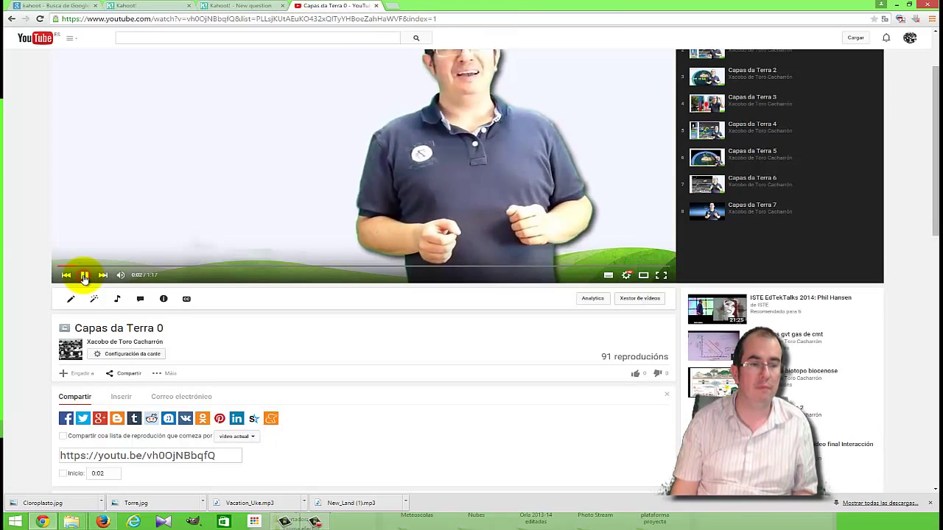
scroll(493, 229, "up", 1)
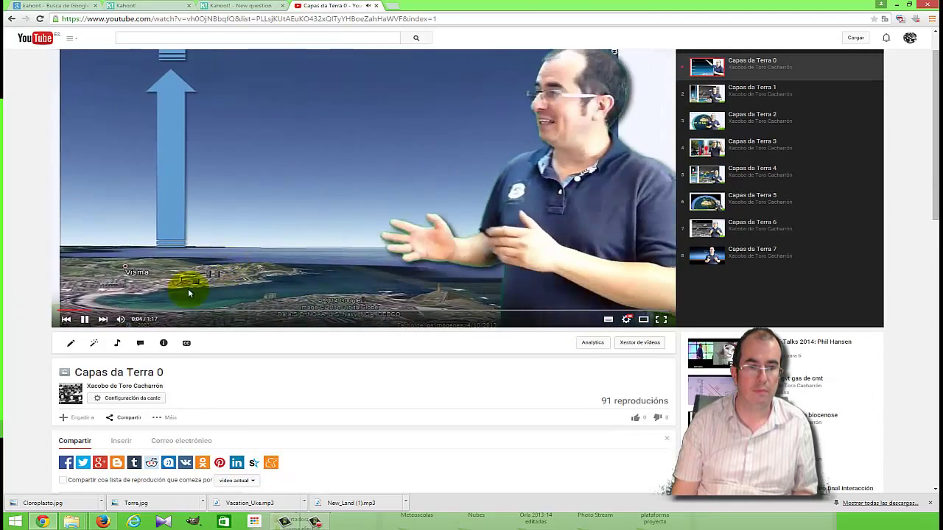
mouse_move(127, 318)
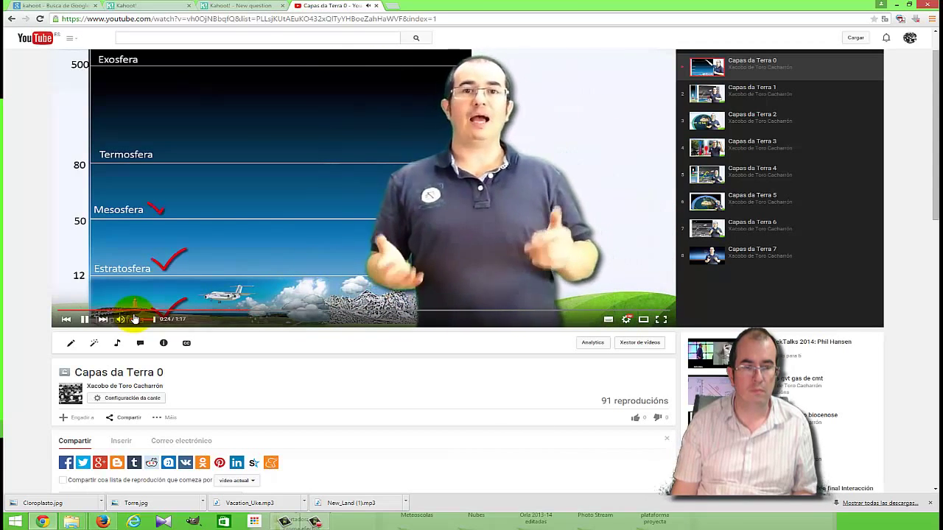
left_click(86, 319)
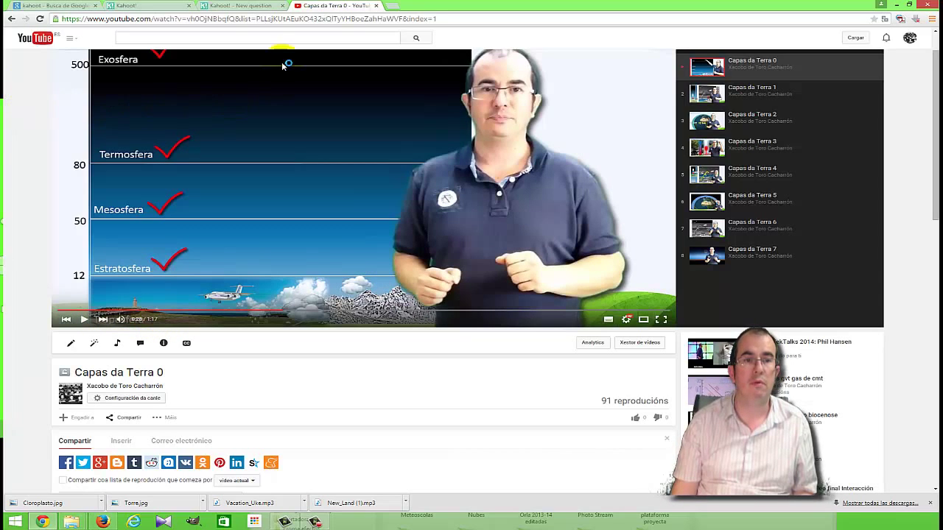
- Back in Kahoot, set question 4's video to start at 10 secs and end at 30 secs
left_click(242, 7)
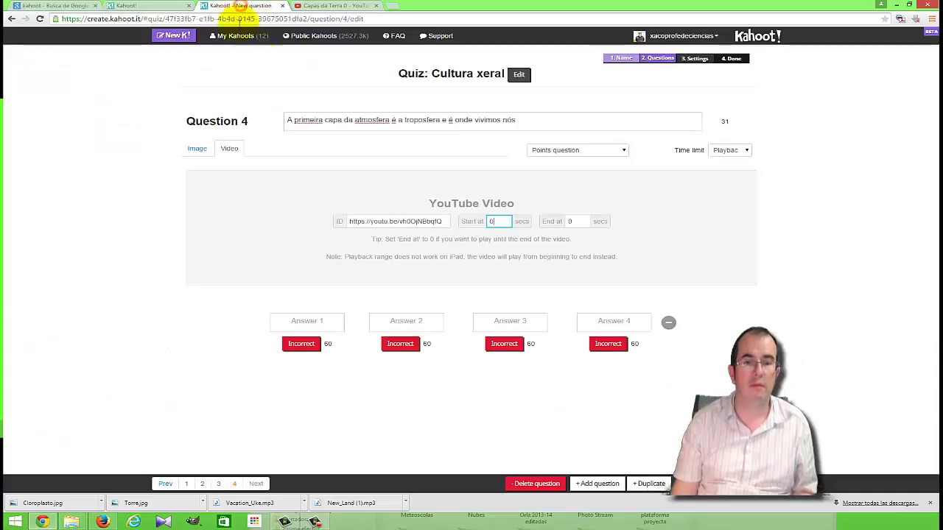
double_click(499, 221)
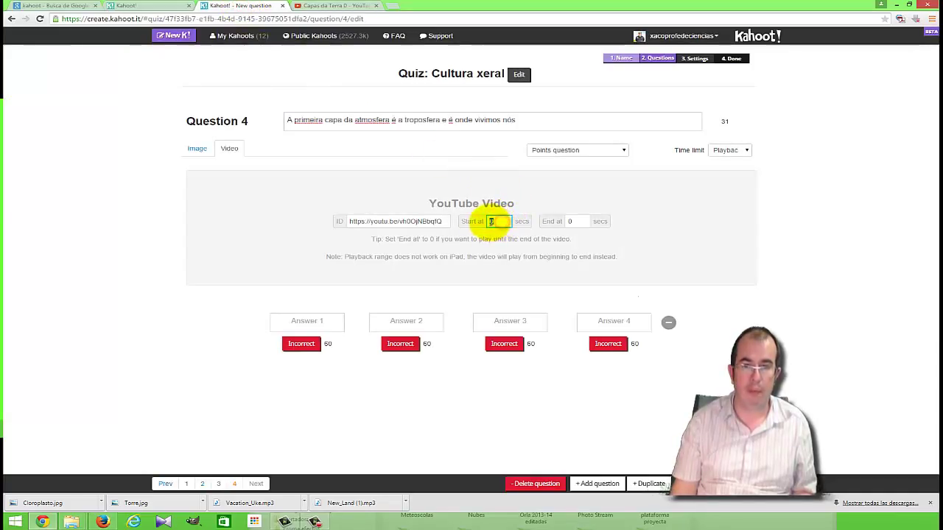
left_click(573, 221)
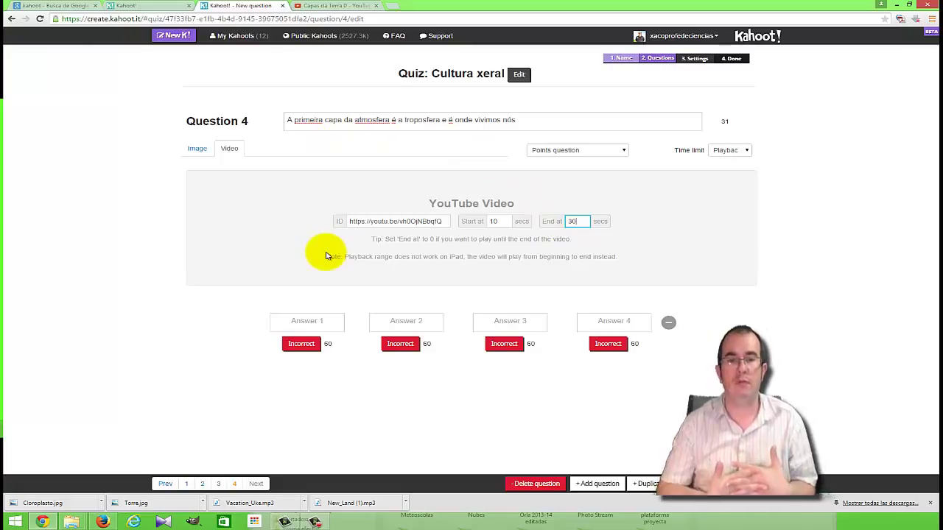
- Give question 4 the answers "Verdadeiro", marked correct, and "Falso", left incorrect, and save the questions
left_click(316, 322)
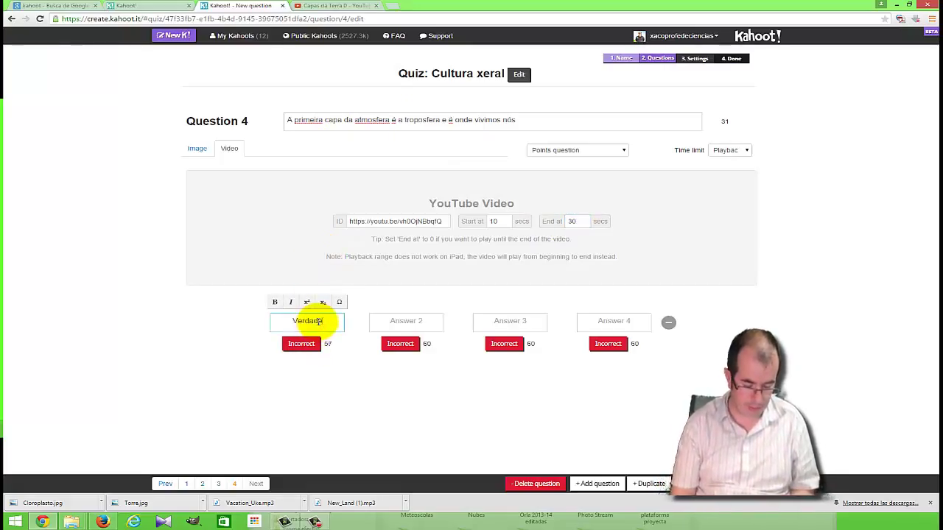
left_click(304, 344)
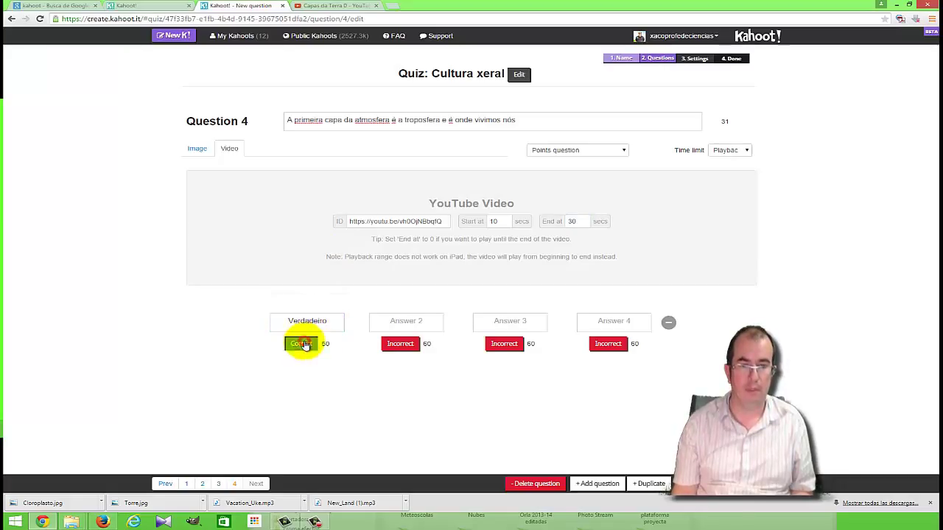
left_click(408, 324)
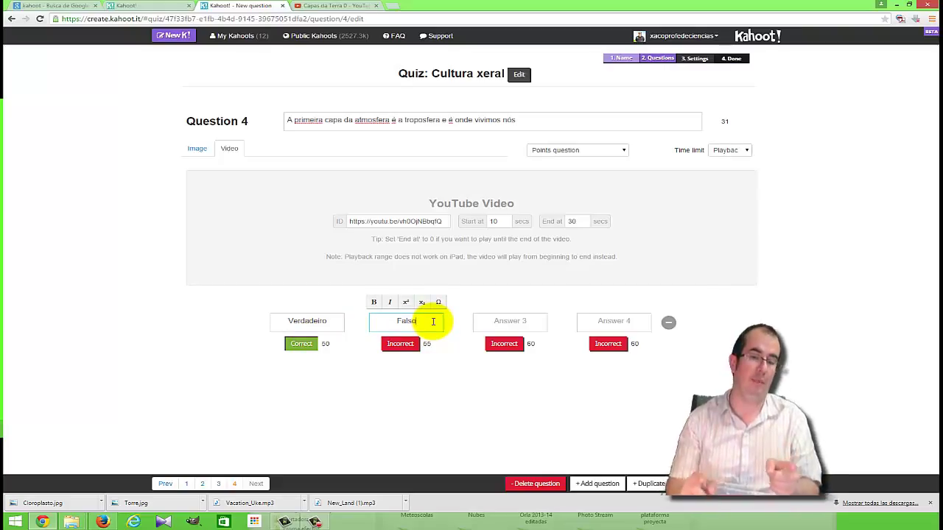
left_click_drag(374, 322, 431, 321)
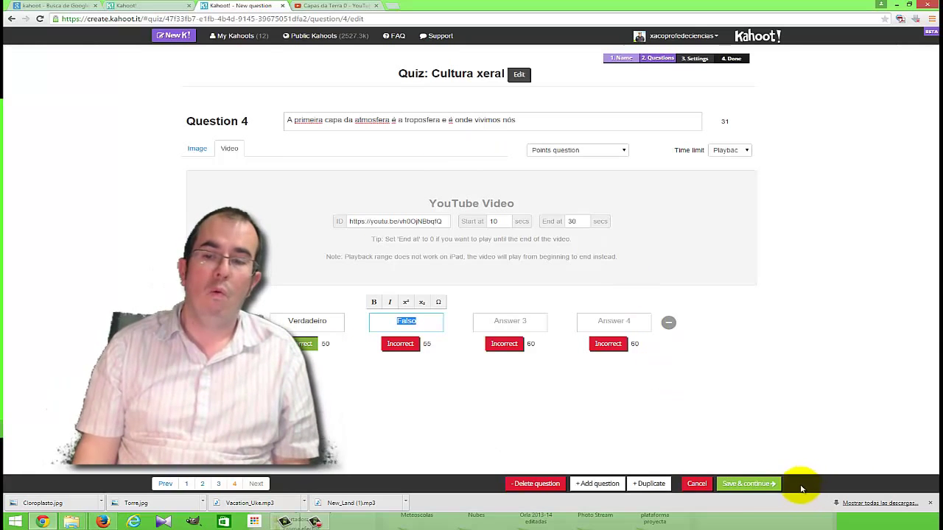
left_click(742, 484)
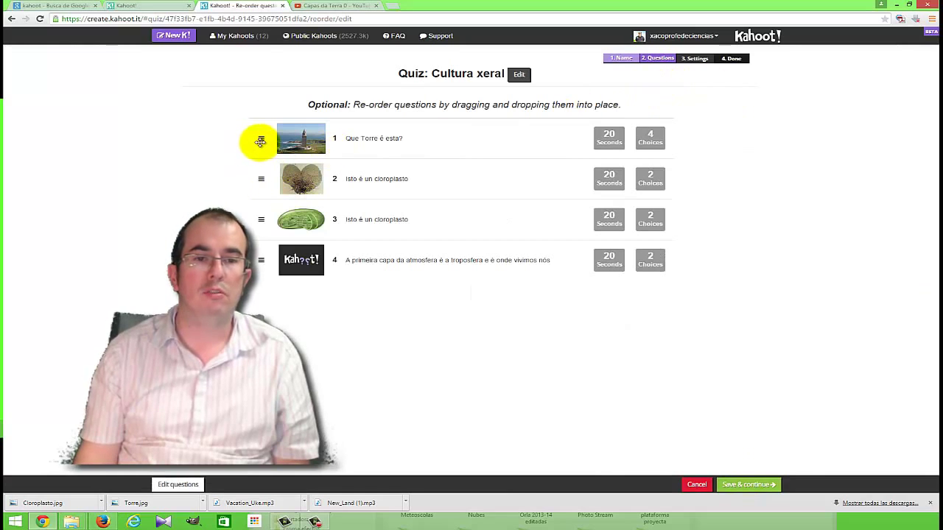
- Reorder the questions to green chloroplast, brown chloroplast picture, troposphere video and Torre, and save the order
mouse_move(260, 140)
left_mouse_down()
mouse_move(263, 222)
mouse_move(260, 138)
left_mouse_up()
left_click_drag(262, 260, 262, 217)
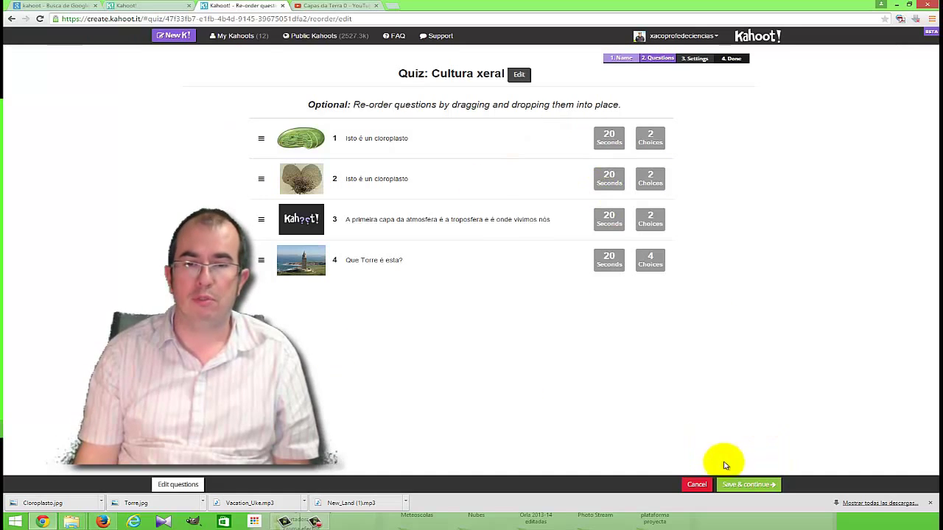
left_click(744, 486)
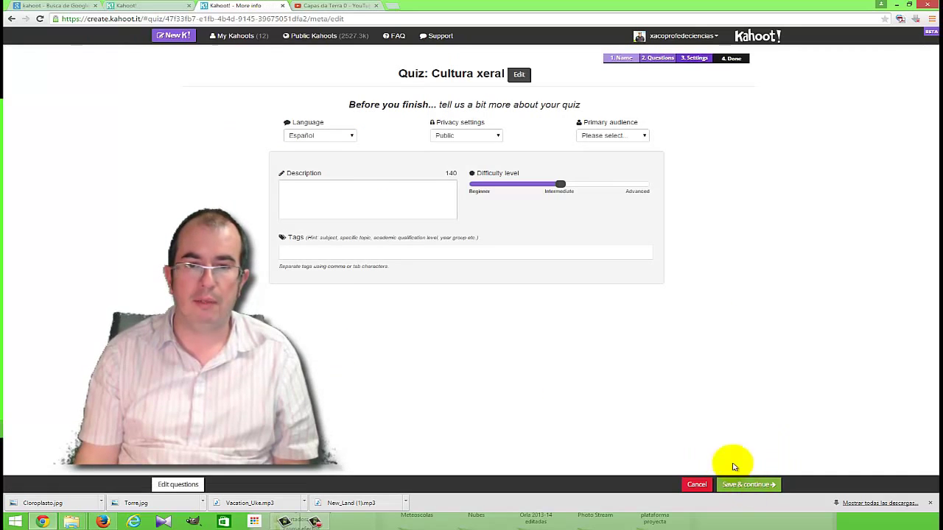
- Set the quiz language to Español, its privacy to Public and its primary audience to School
left_click(327, 139)
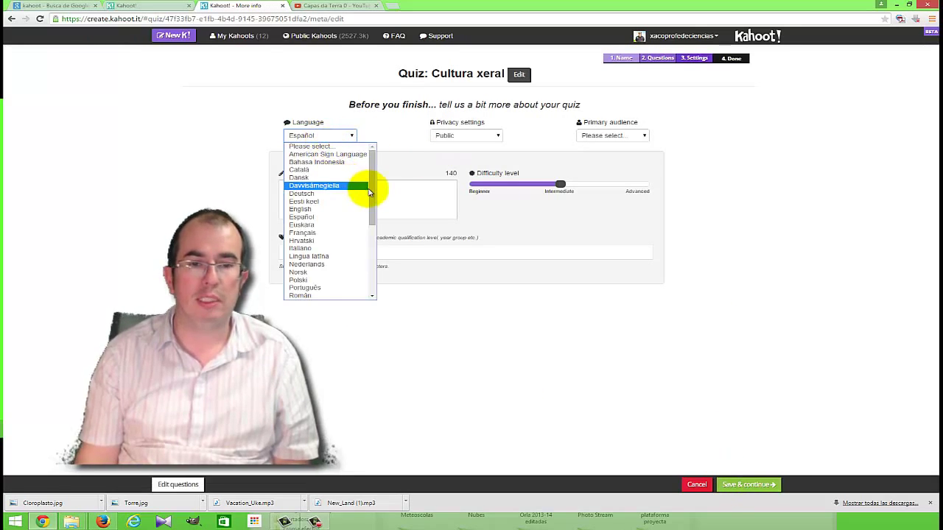
mouse_move(372, 194)
left_mouse_down()
mouse_move(376, 269)
mouse_move(371, 189)
left_mouse_up()
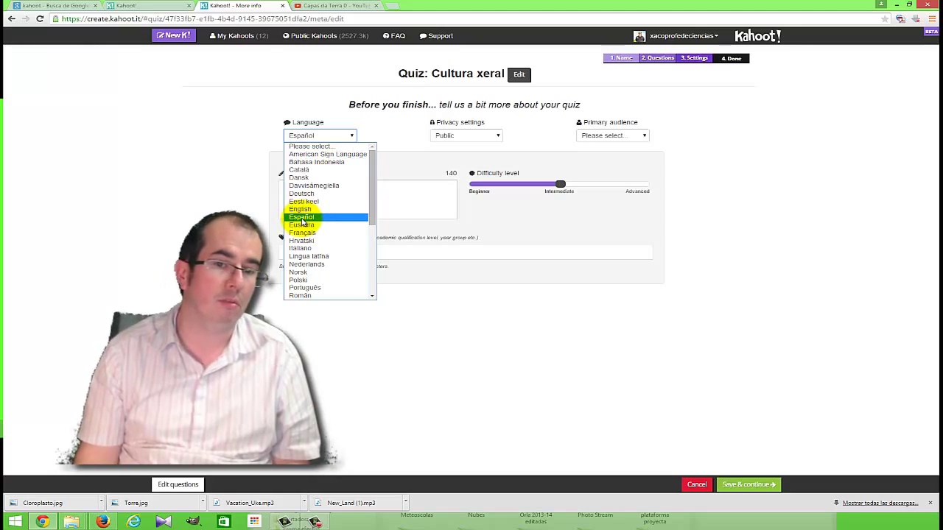
left_click(302, 218)
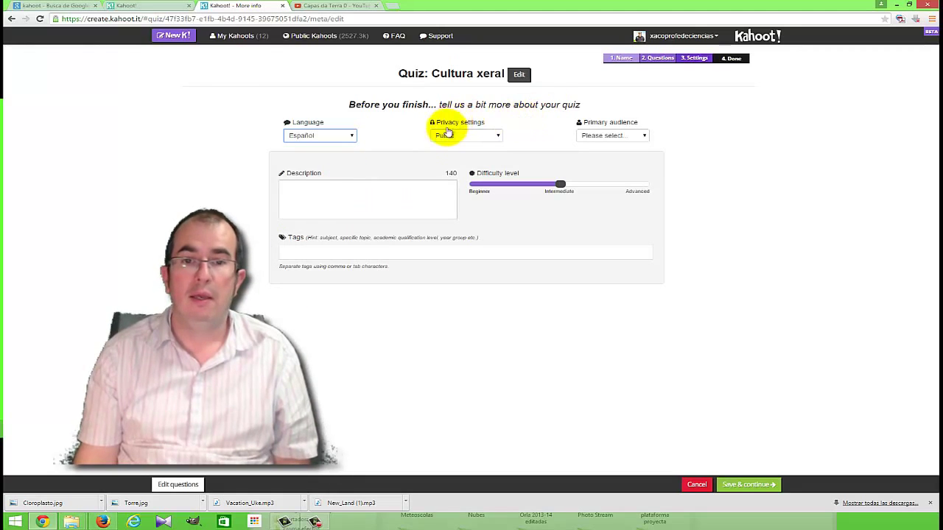
left_click(478, 136)
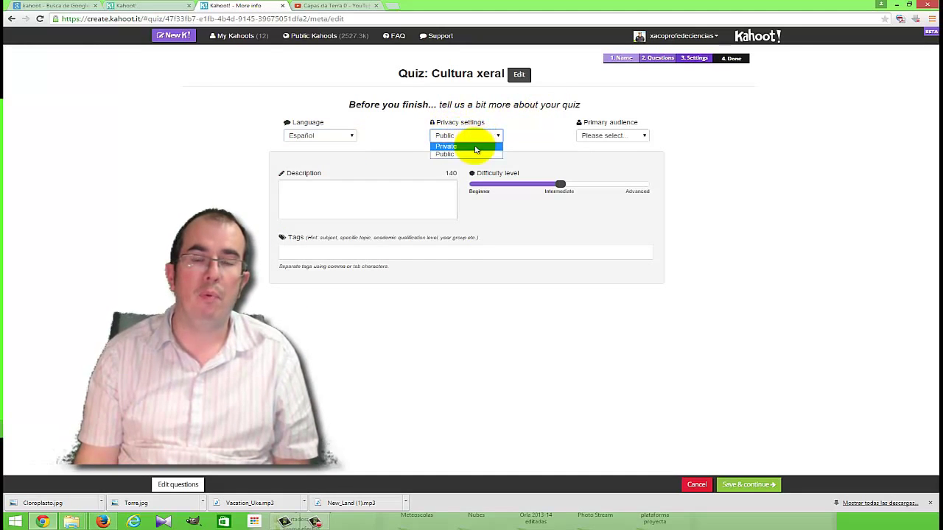
left_click(474, 156)
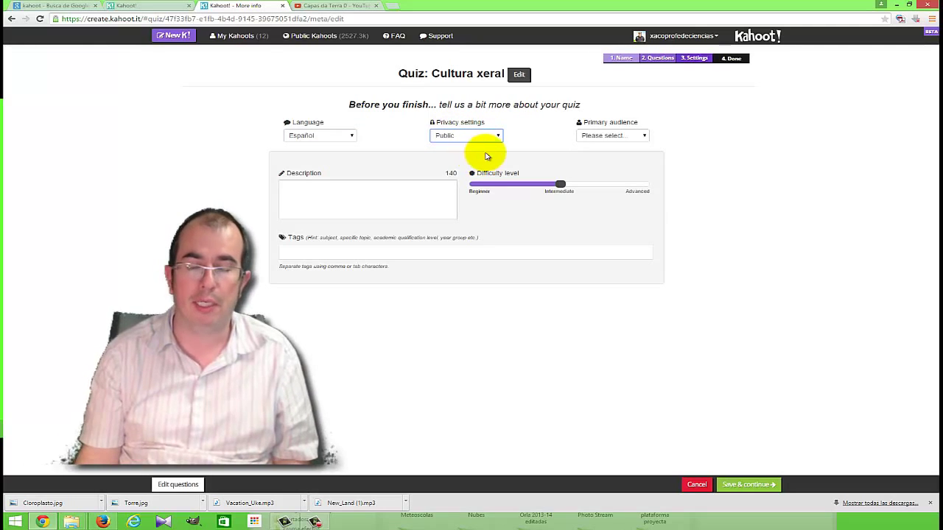
left_click(639, 136)
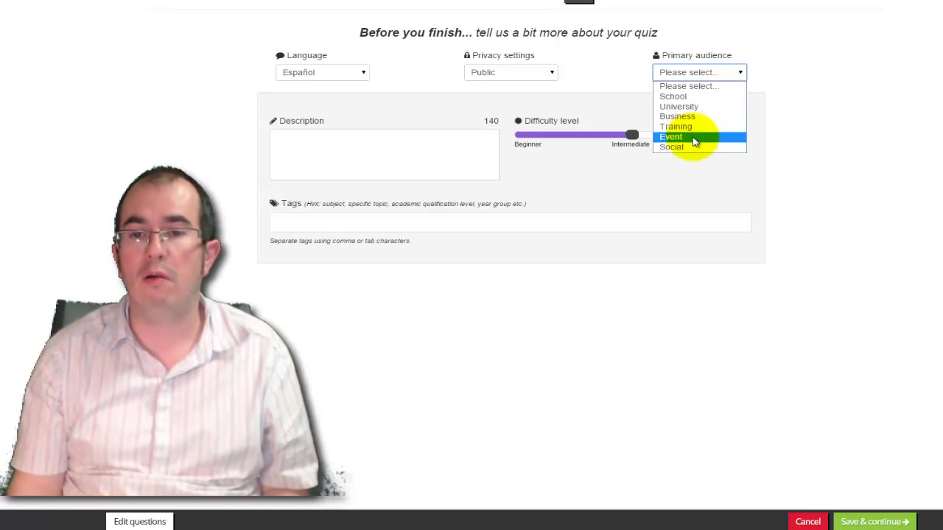
left_click(681, 98)
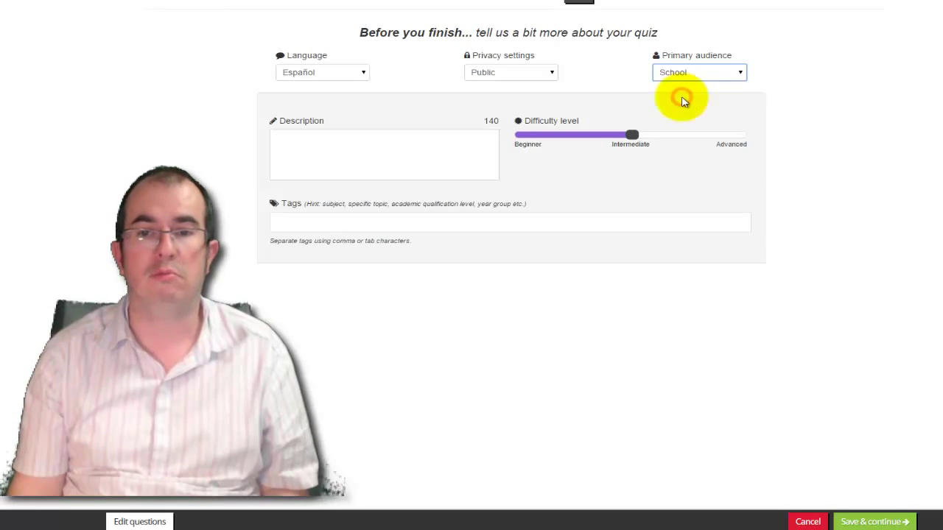
- Enter the description "Isto é une xemplo" and lower the difficulty level to near Beginner
left_click(314, 144)
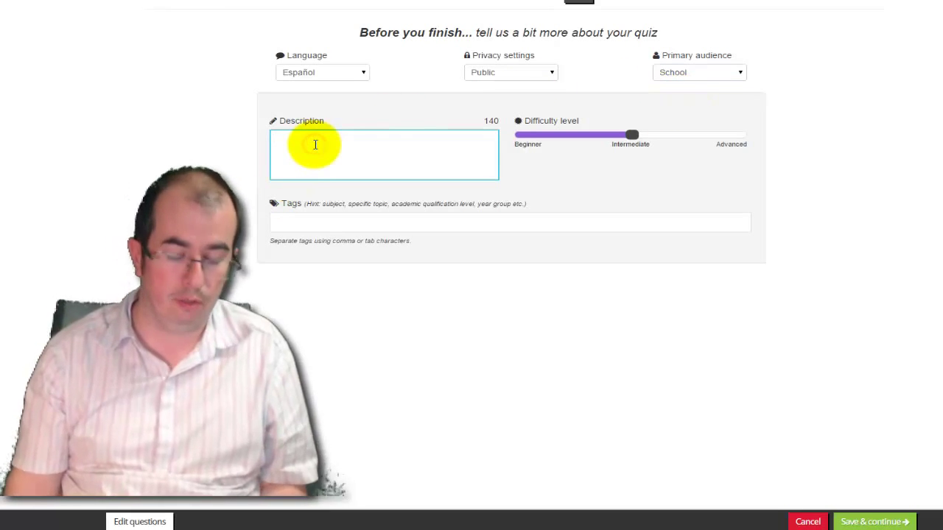
type("Isto é un exemplo")
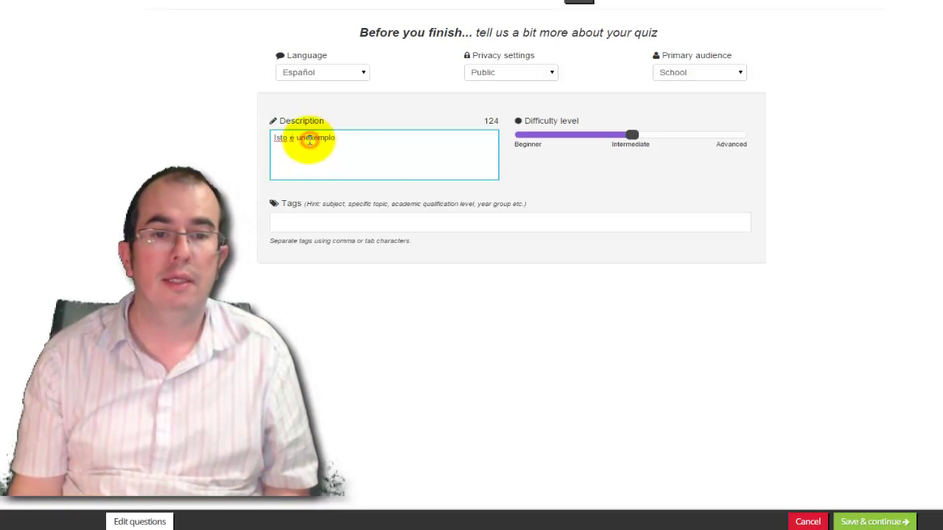
left_click(309, 138)
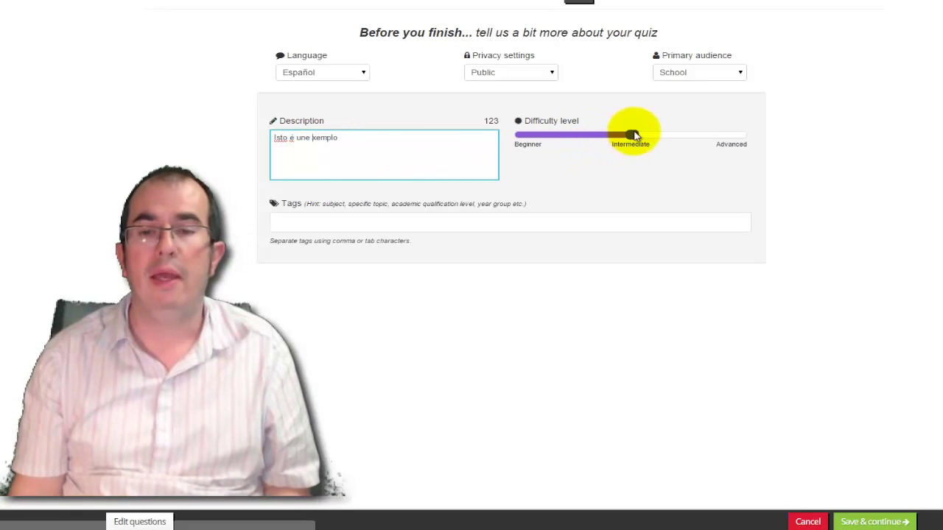
left_click_drag(633, 135, 536, 136)
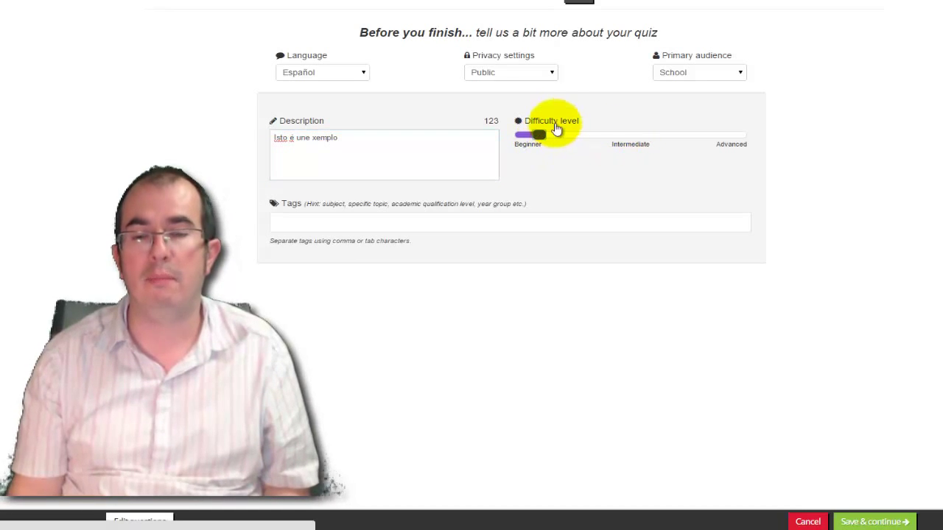
left_click(366, 223)
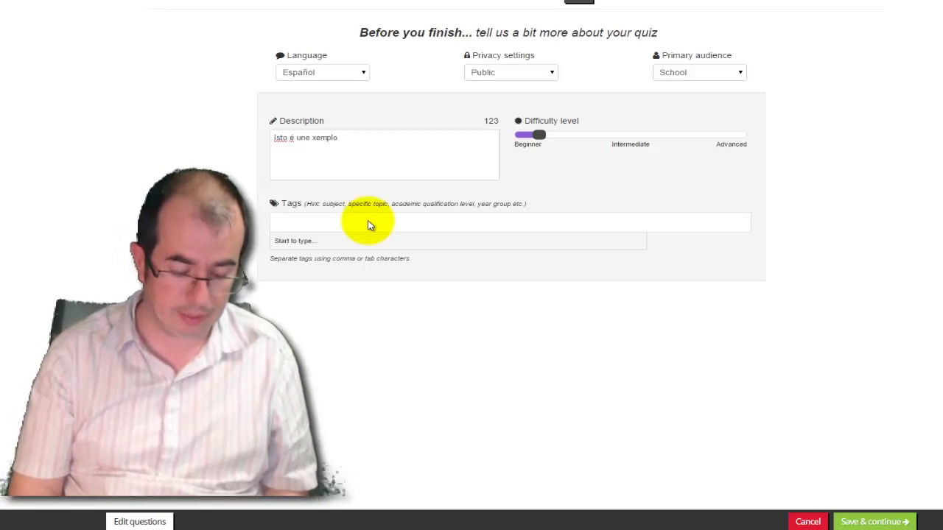
type("Exemplo X")
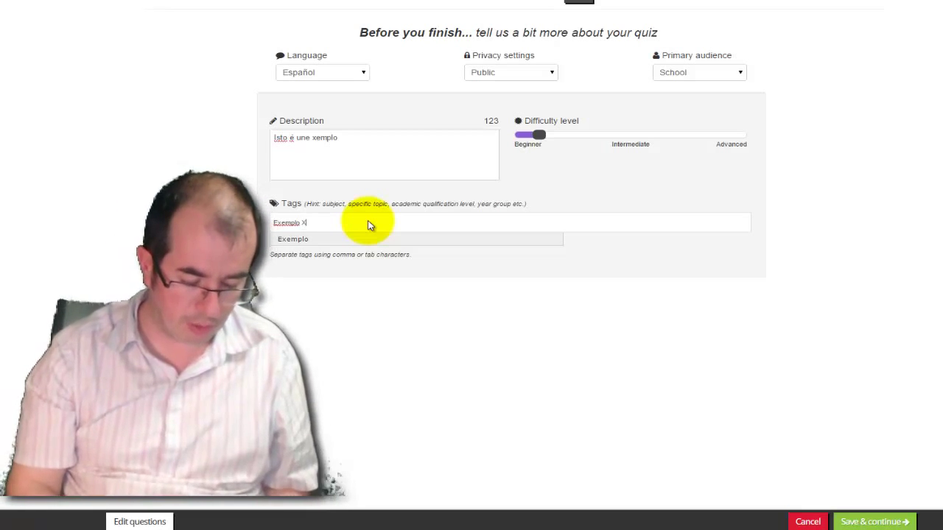
triple_click(307, 228)
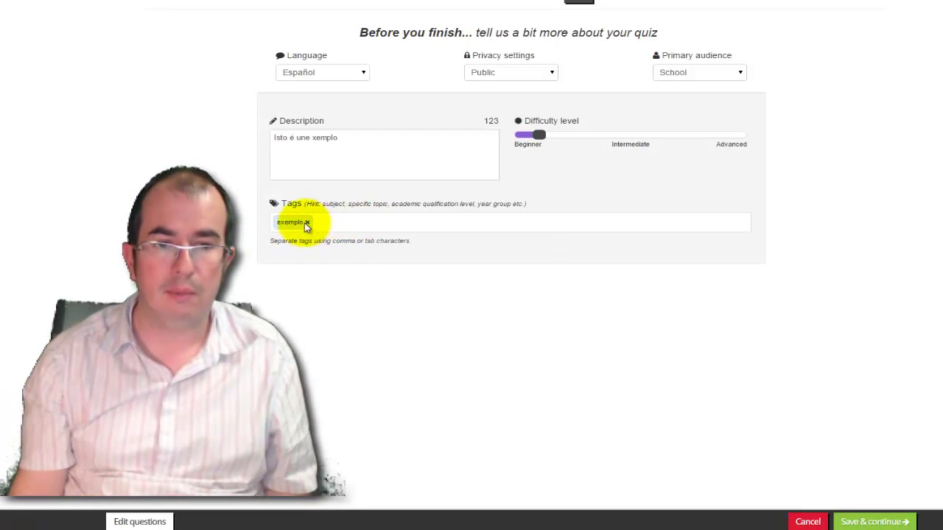
key("BackSpace")
- Add the tags "xeografía", "bioloxía" and "Sociais" to the quiz and save the settings
left_click(307, 227)
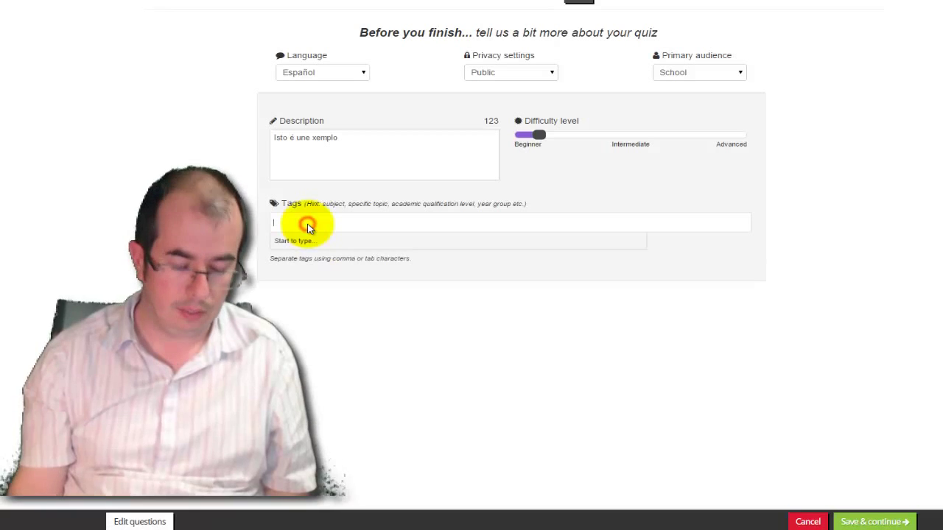
type("xe")
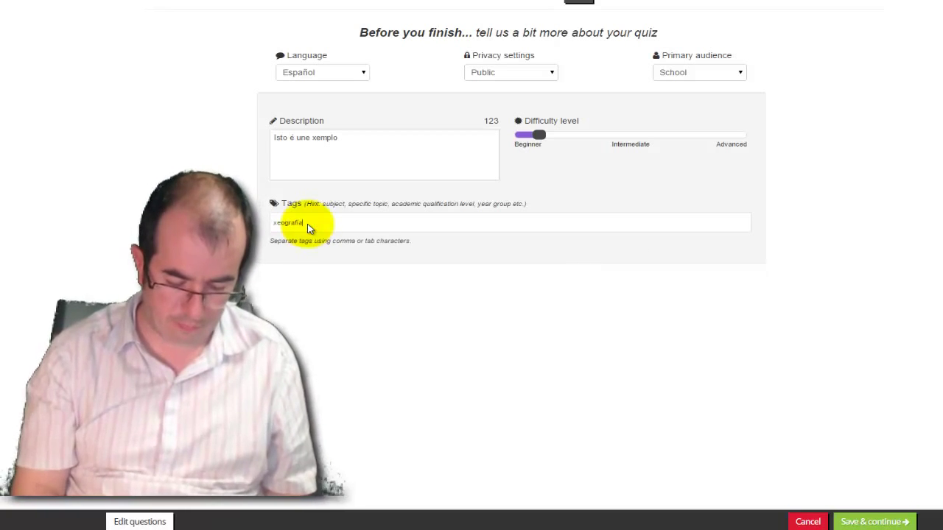
type("ografia")
key("Return")
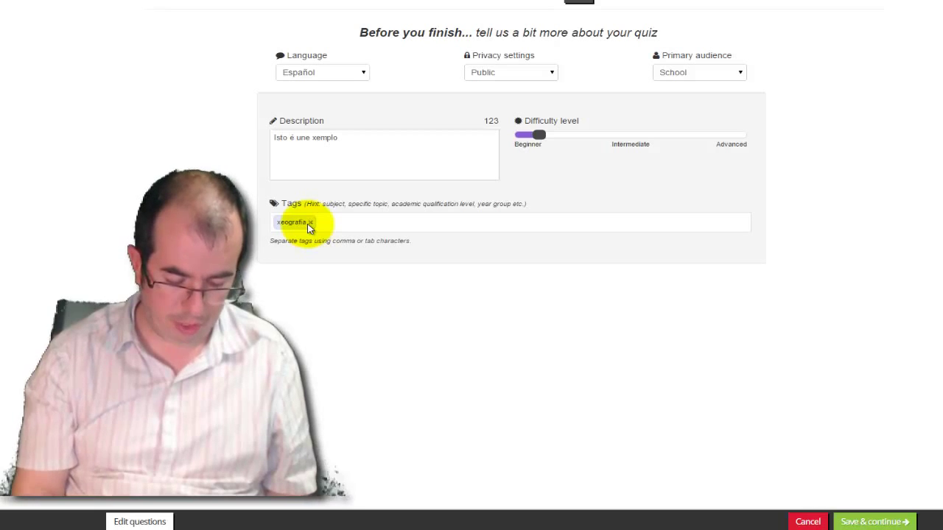
left_click(336, 224)
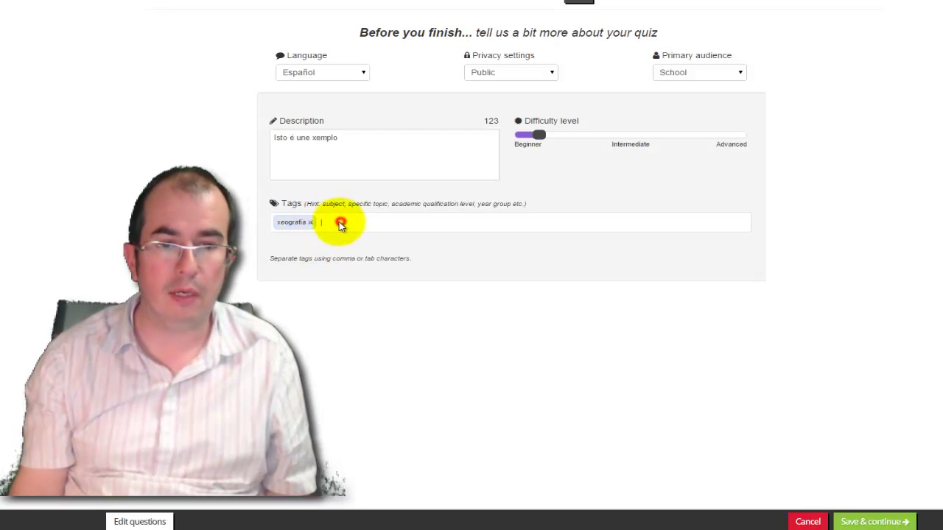
type("bioloxia")
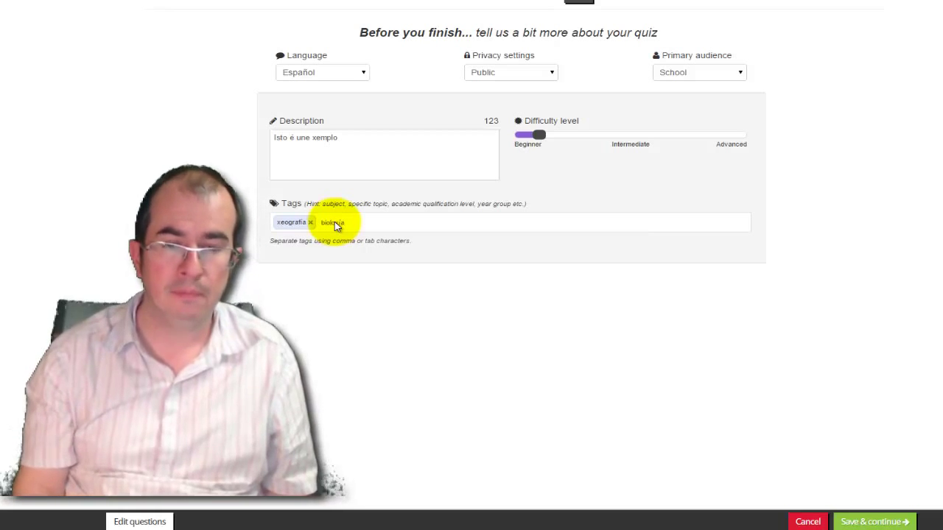
key("Return")
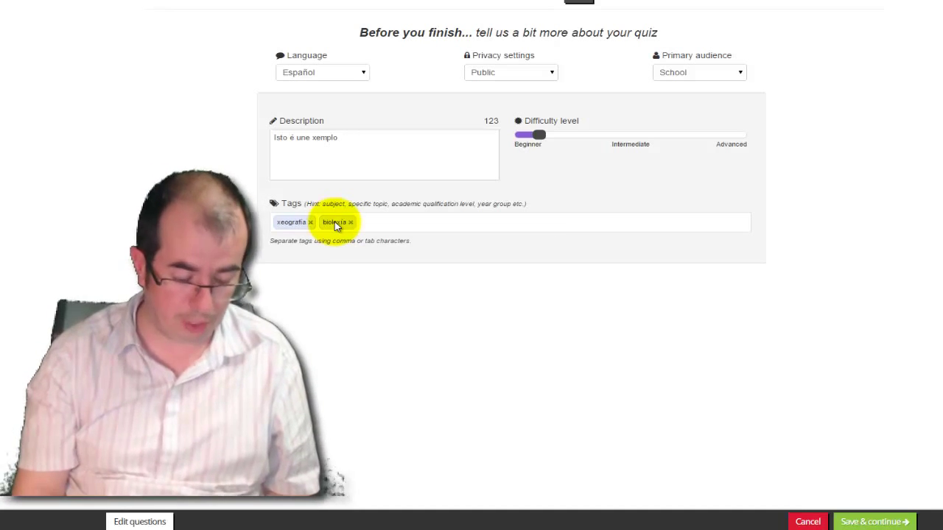
left_click(402, 231)
type("So")
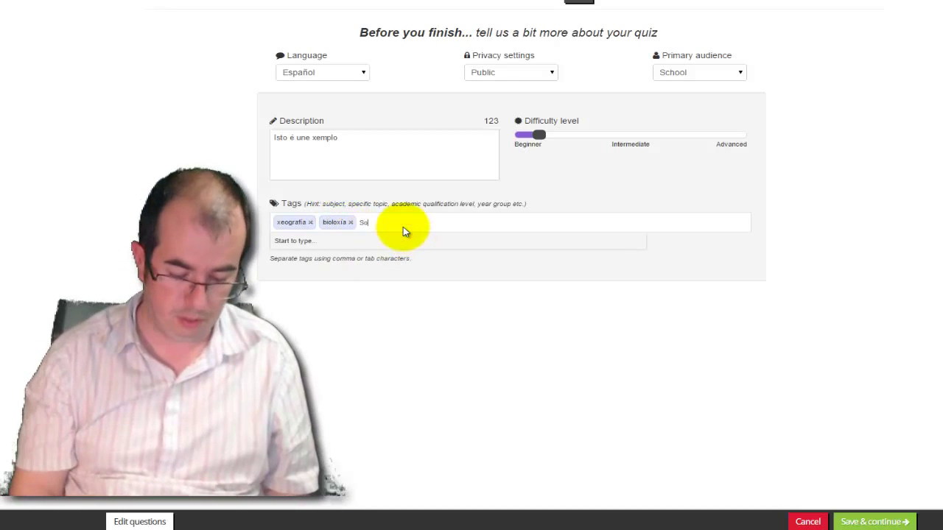
type("ciais")
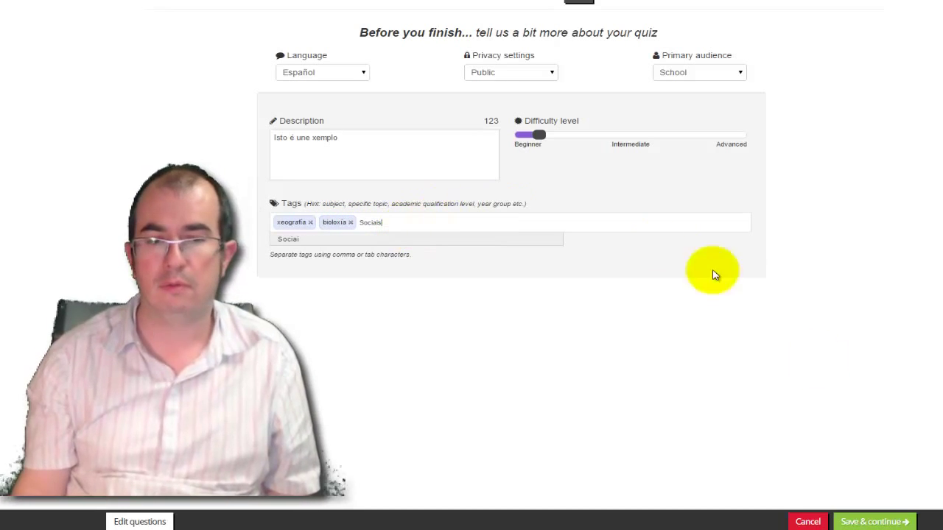
left_click(877, 523)
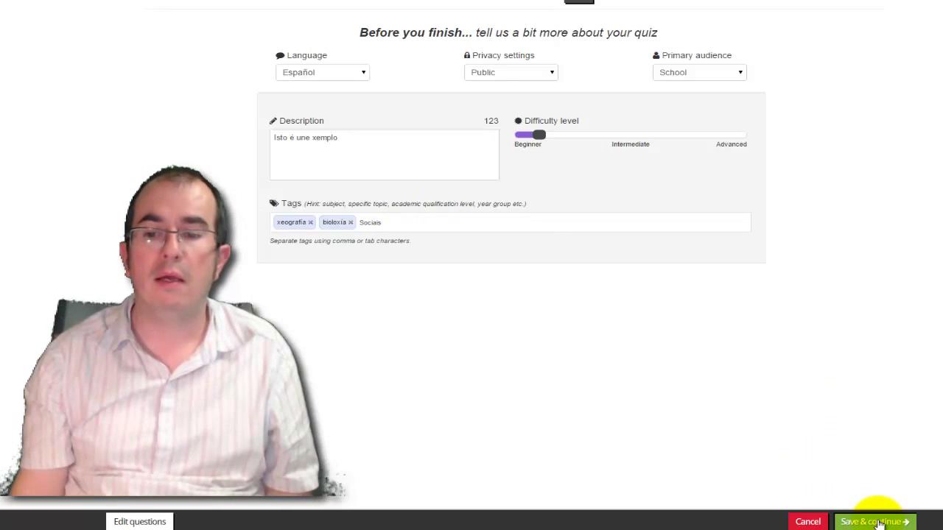
left_click(877, 523)
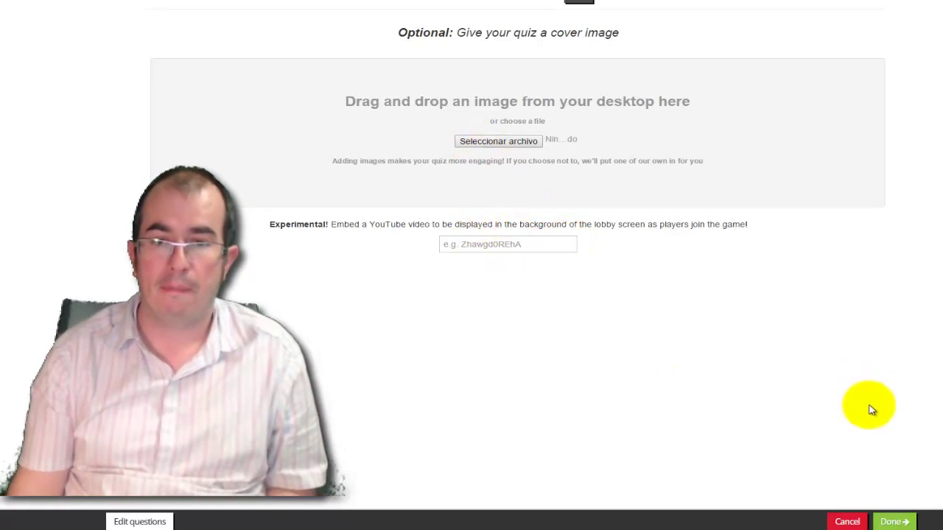
- Finish the quiz without a cover image or a lobby background video
left_click(494, 246)
left_click_drag(268, 224, 631, 229)
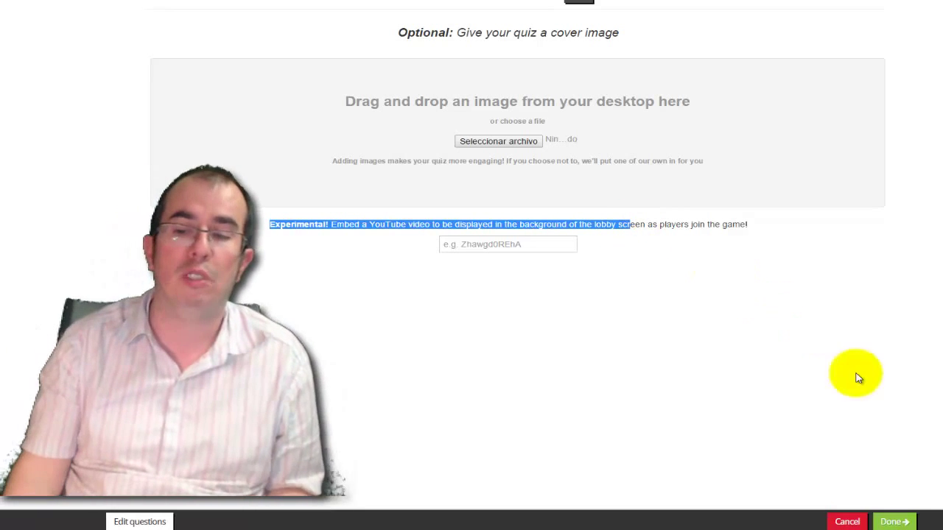
left_click(892, 519)
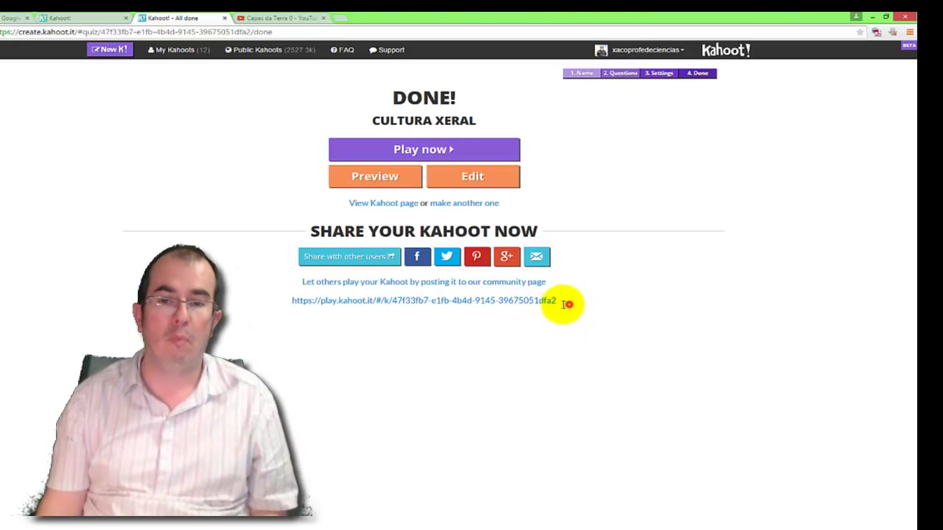
- Select the play link of the finished quiz, and open the quiz preview
left_click_drag(564, 302, 282, 313)
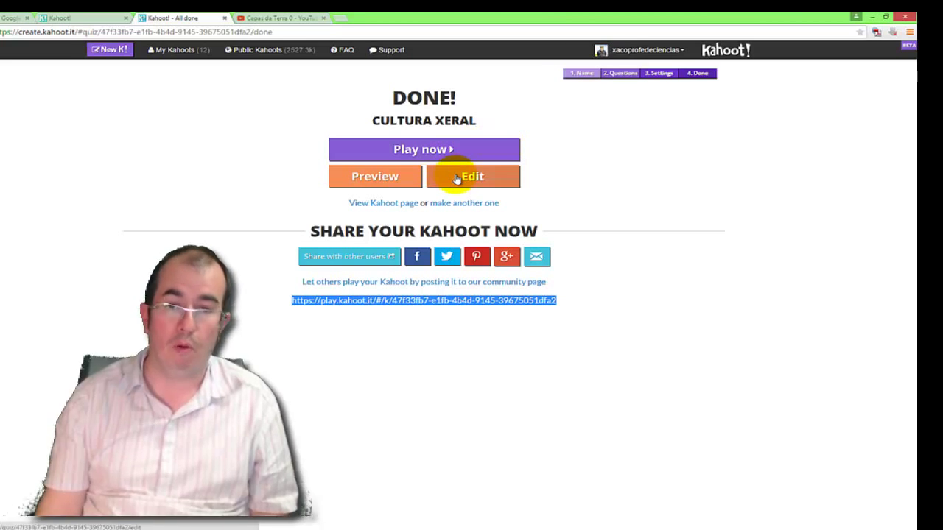
left_click(390, 181)
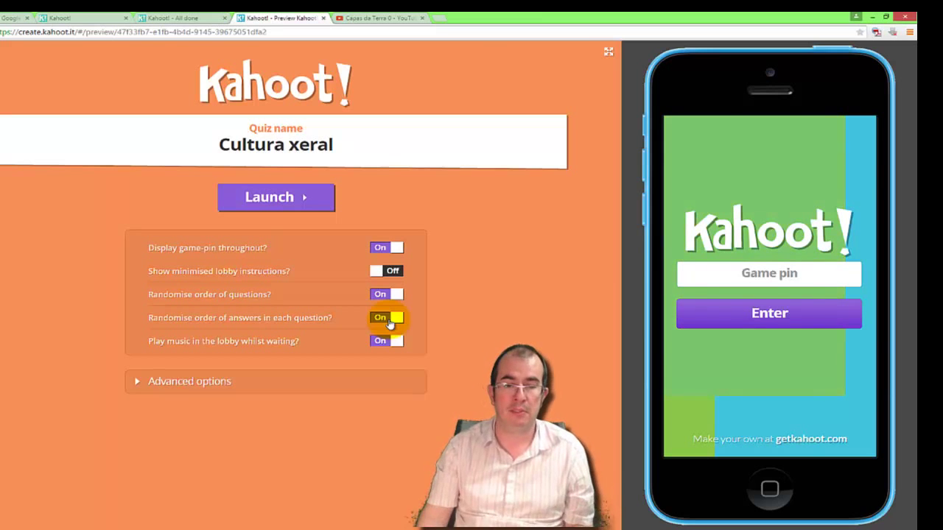
- Expand the advanced game options and launch the "Cultura xeral" quiz
left_click(180, 380)
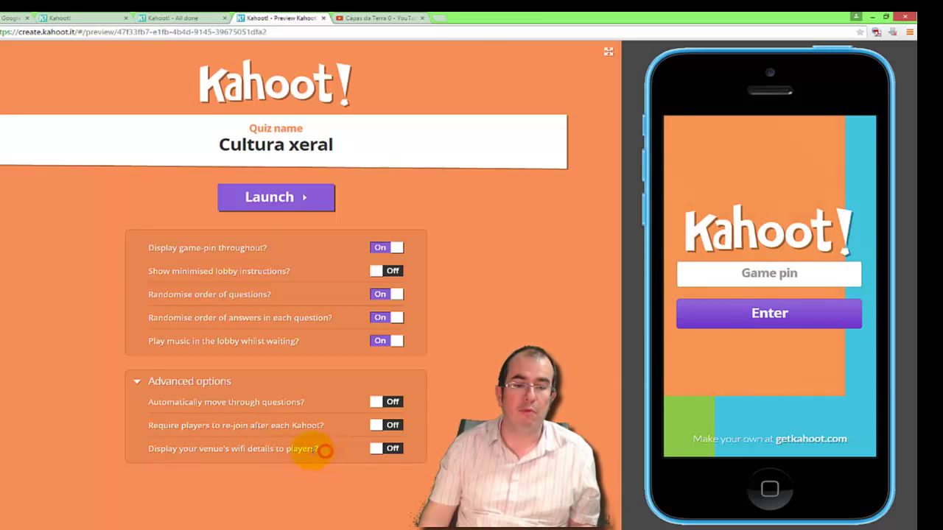
left_click(271, 201)
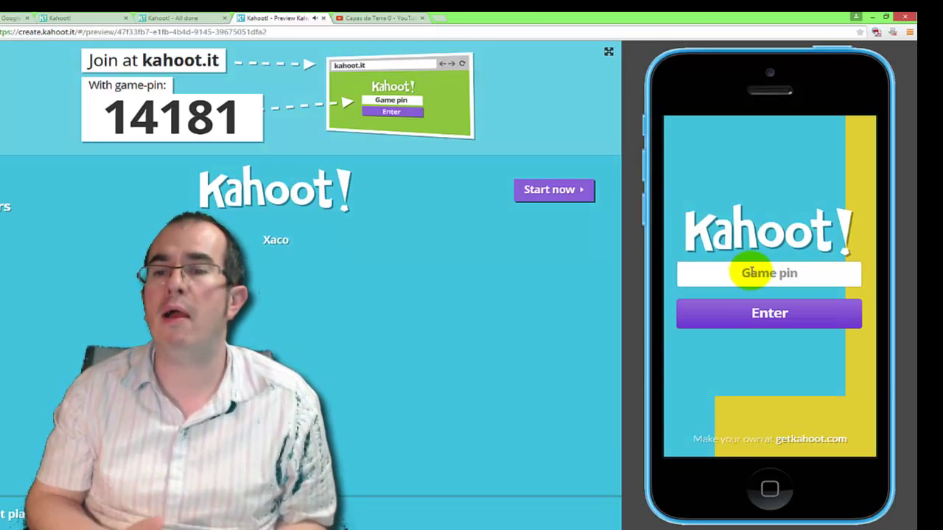
- Join the game on the simulated phone with the lobby's game pin and a nickname, and kick that player out of the lobby
left_click(752, 271)
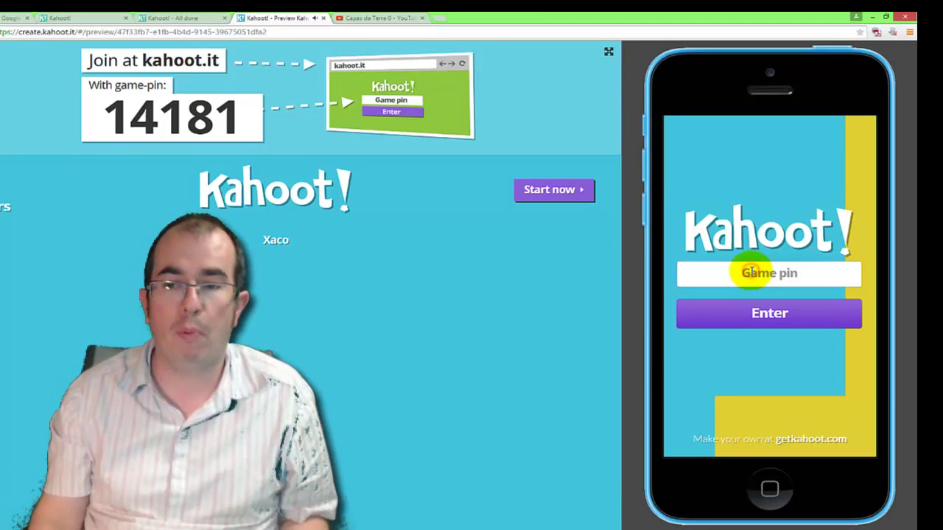
type("14")
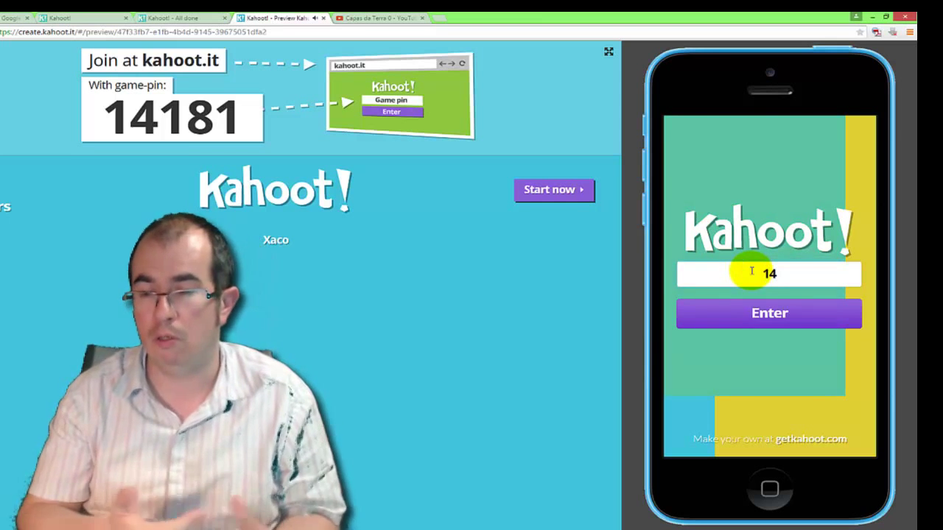
type("181")
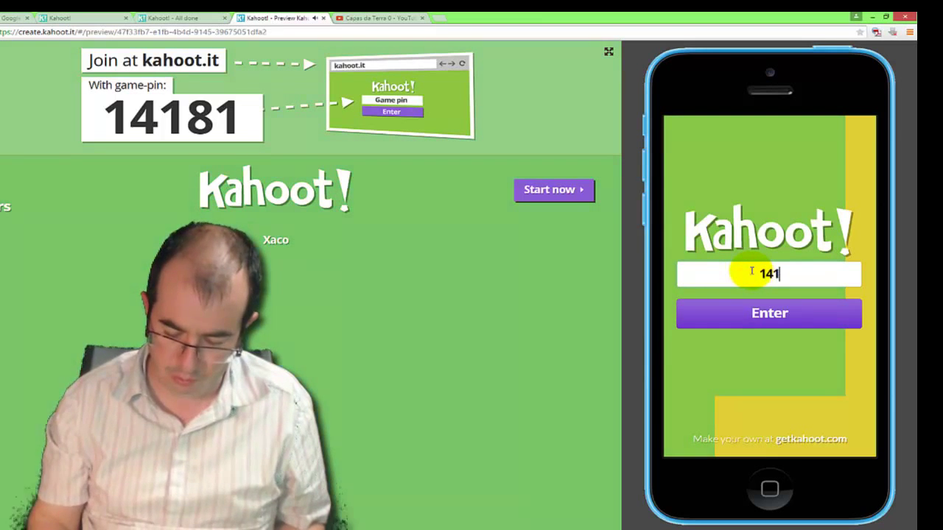
left_click(770, 311)
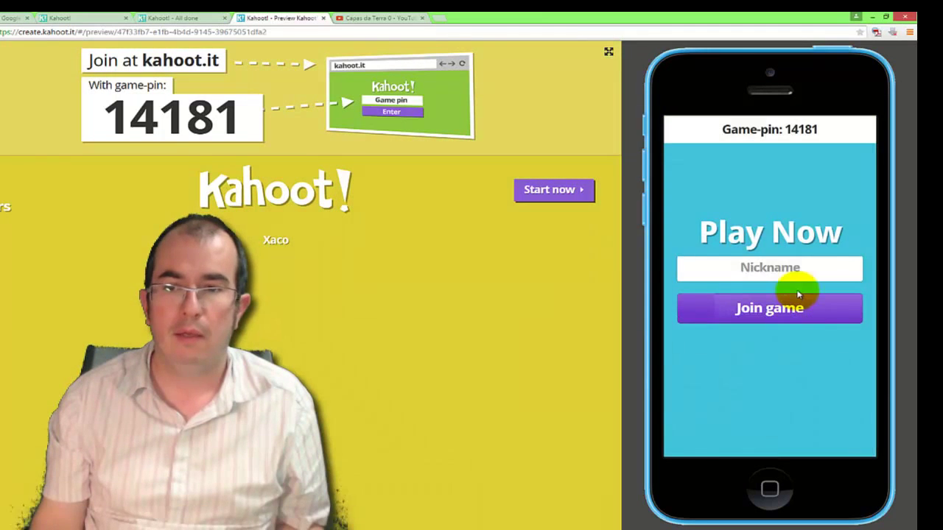
left_click(787, 268)
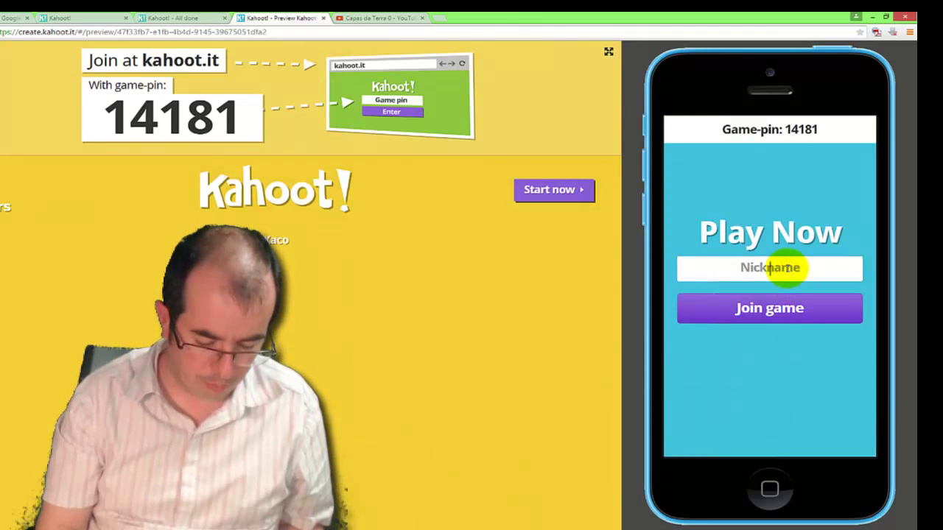
type("Manolo")
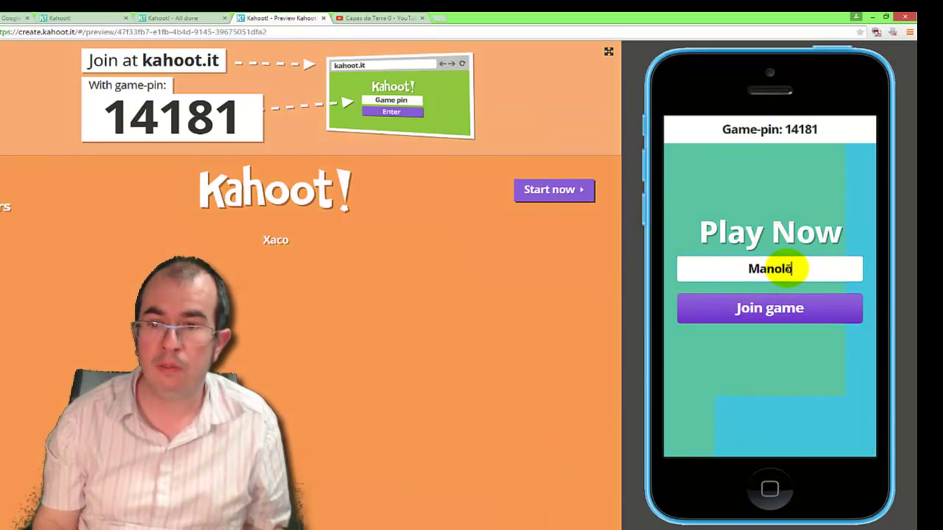
left_click(769, 309)
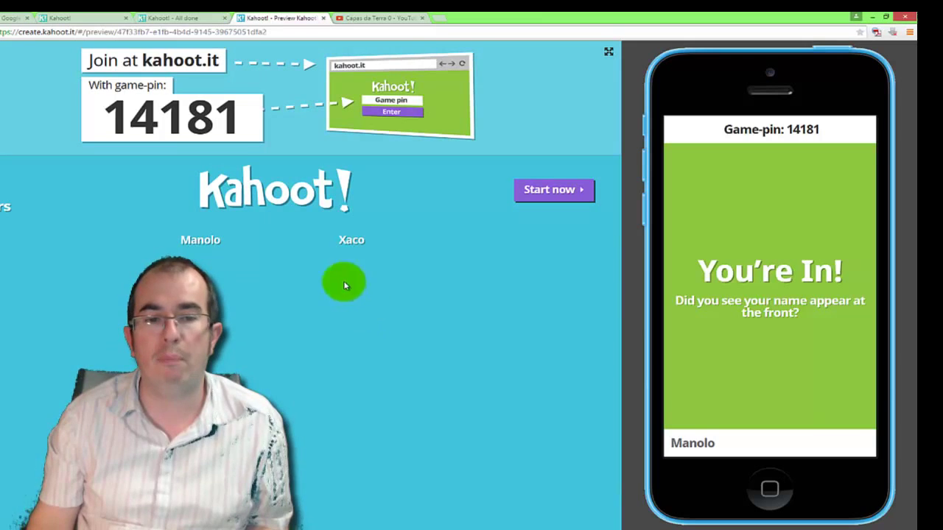
left_click(208, 242)
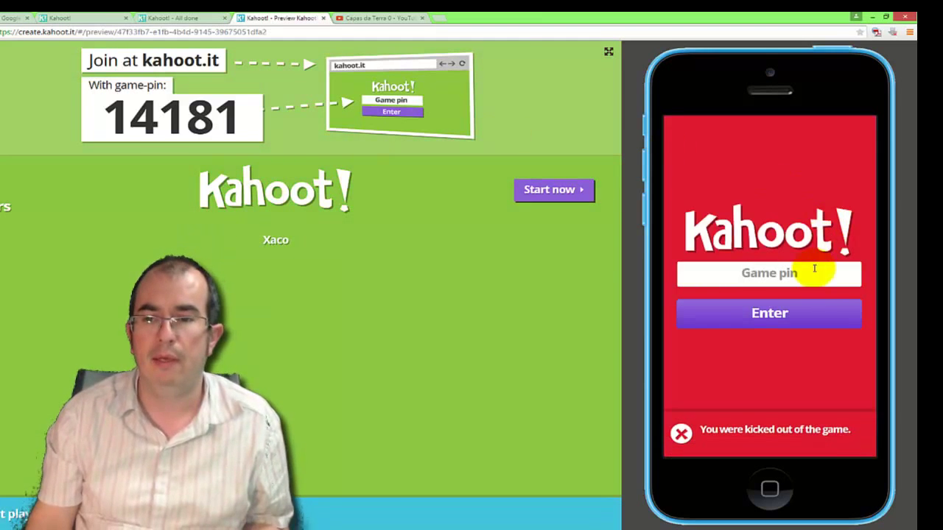
left_click(808, 273)
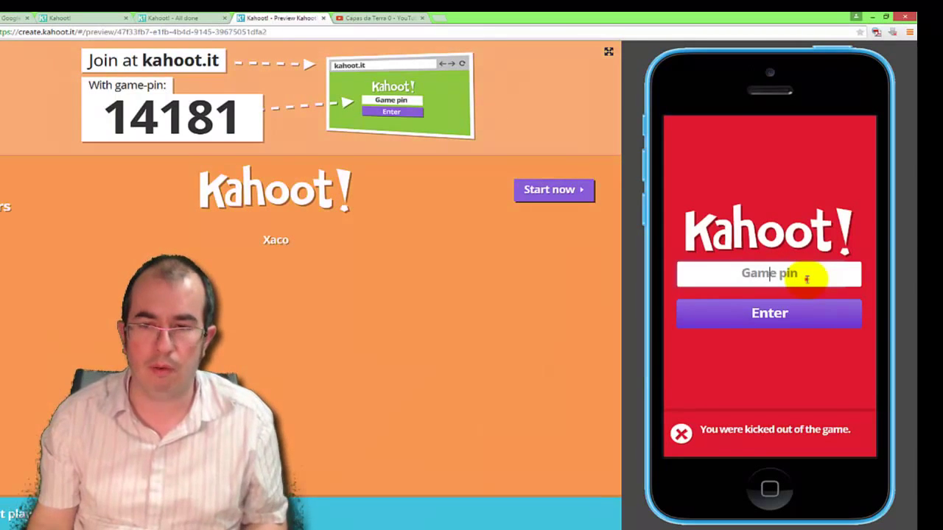
type("Gu")
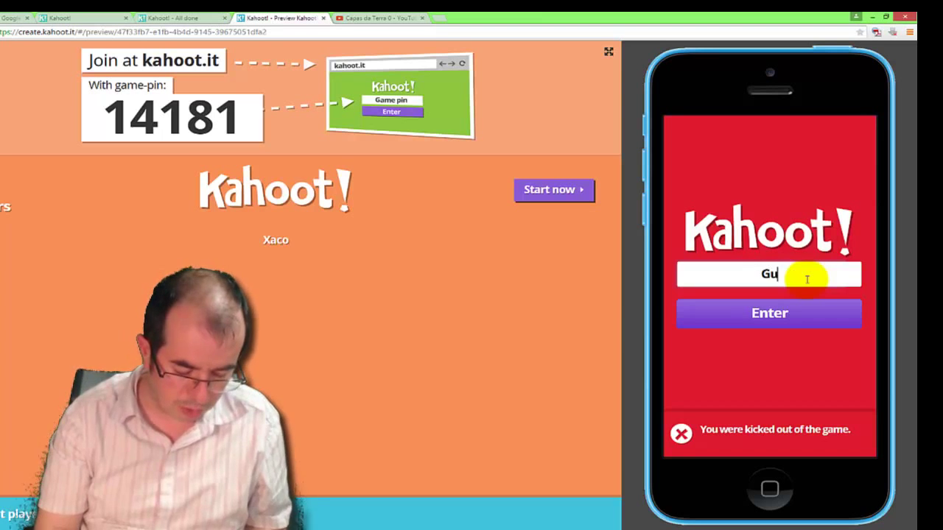
type("tiér")
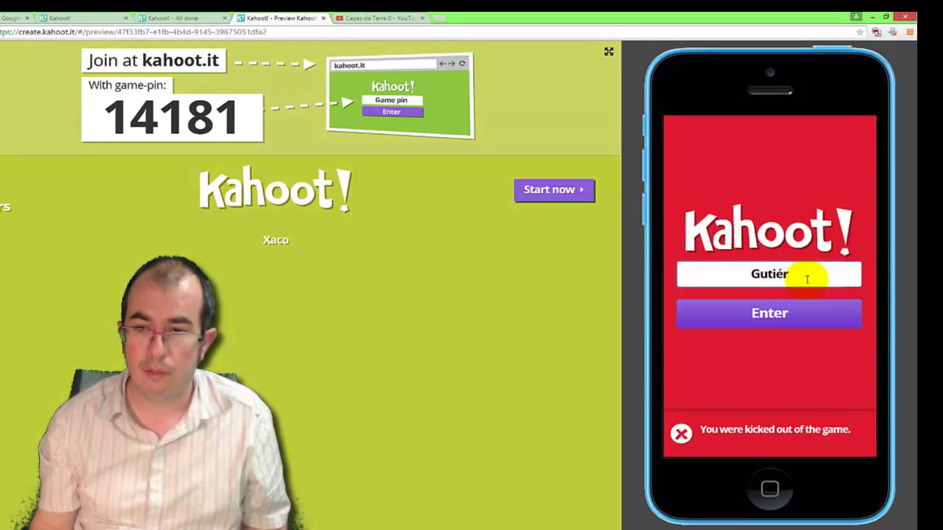
key("BackSpace")
key("BackSpace")
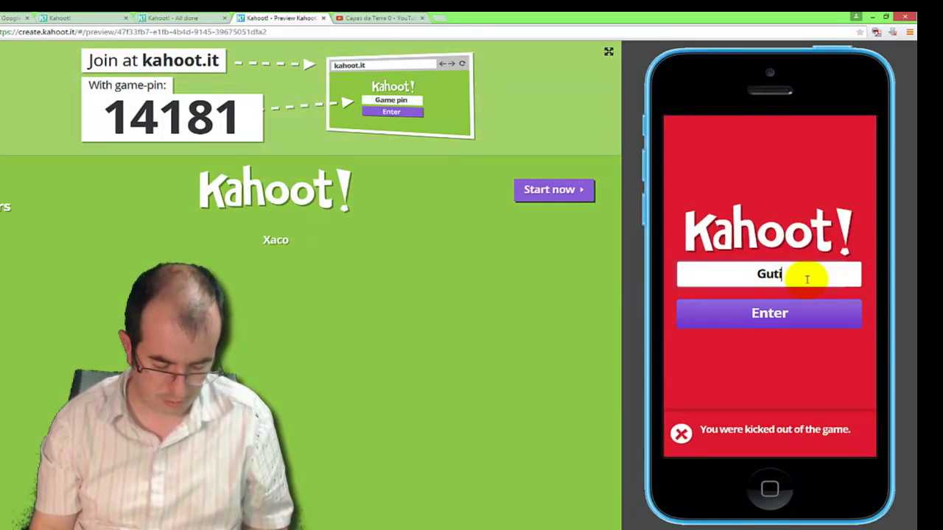
type("ér")
key("BackSpace")
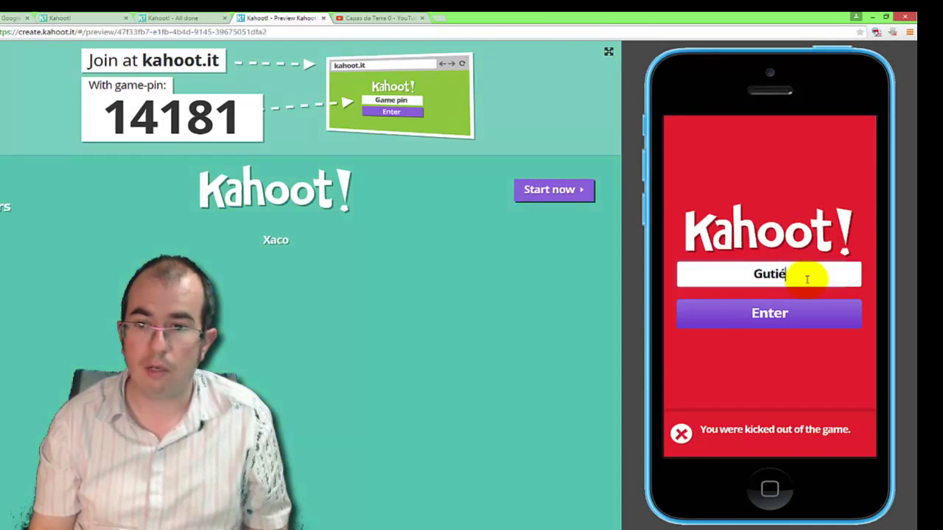
key("BackSpace")
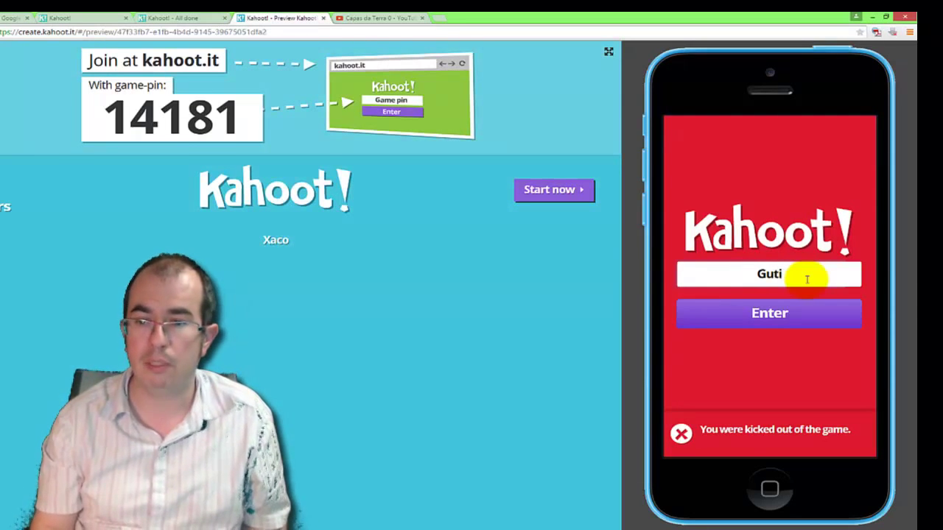
left_click(781, 312)
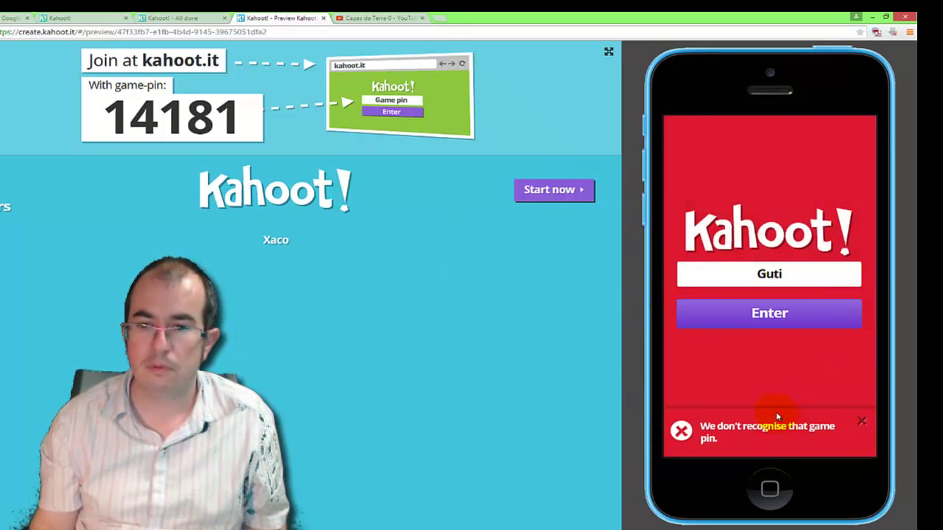
- Replace the wrong entry on the simulated phone with the lobby's game pin and submit it
left_click(751, 274)
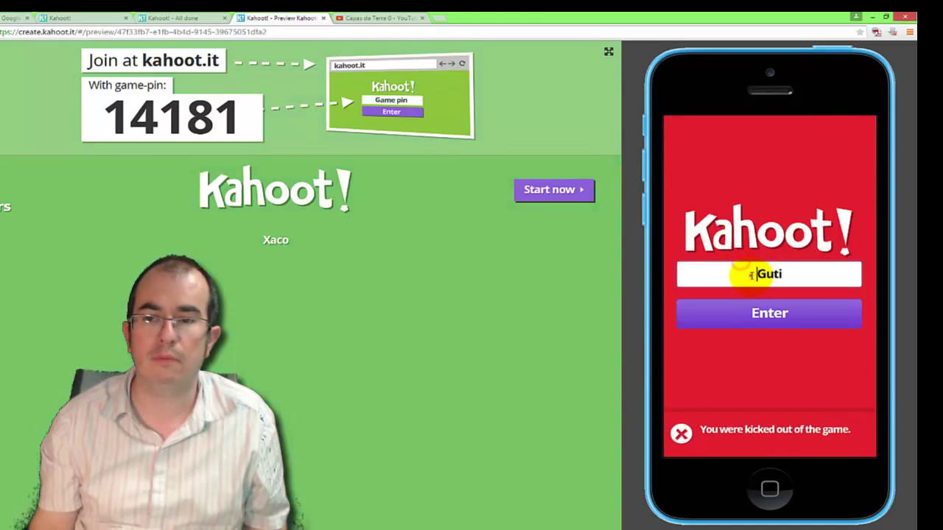
left_click_drag(751, 274, 835, 273)
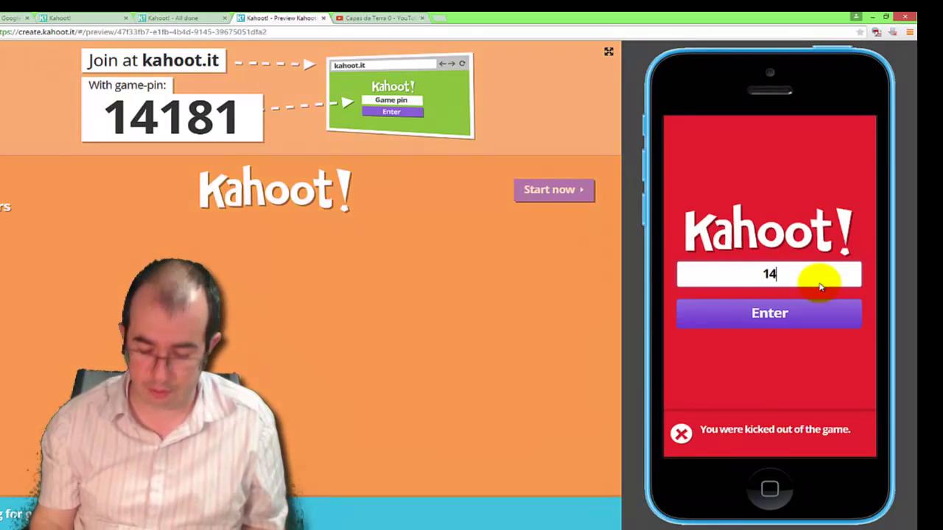
left_click(820, 286)
type("14181")
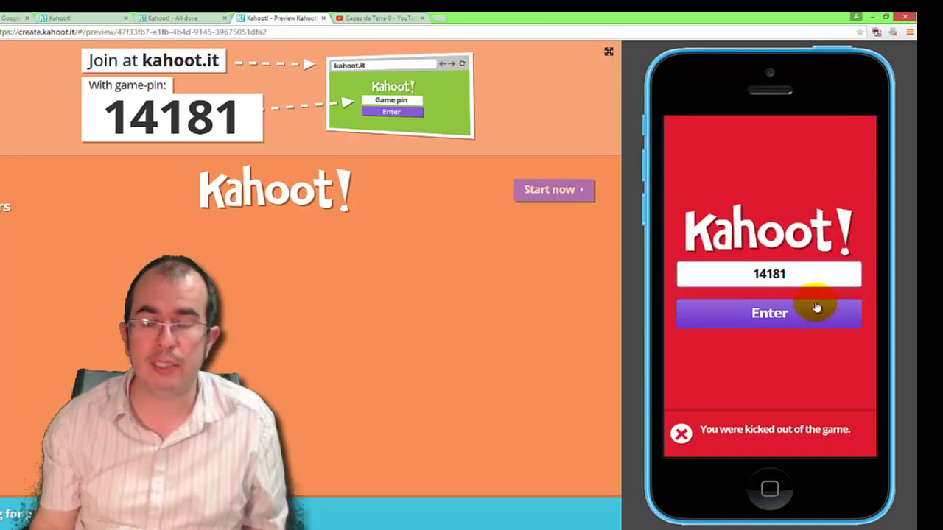
left_click(806, 321)
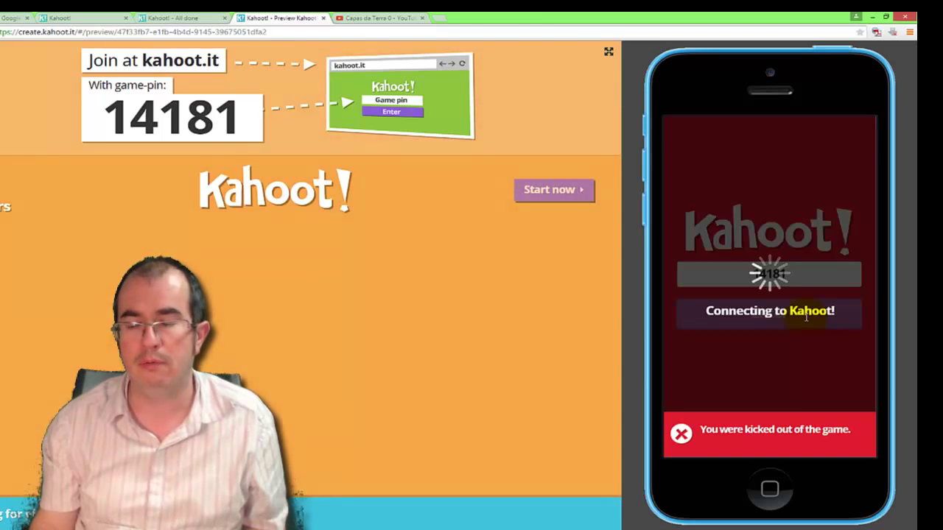
- Enter a different player nickname on the simulated phone and join the game
left_click(750, 268)
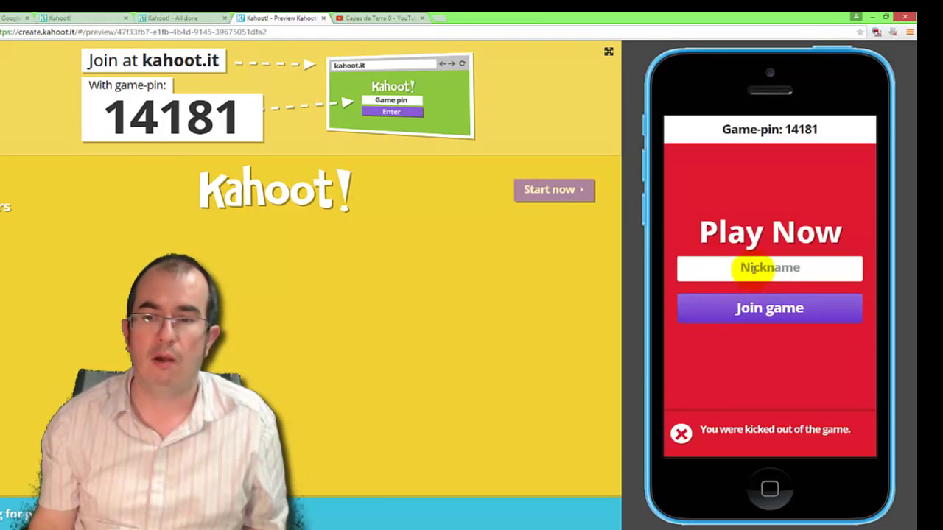
type("Gu")
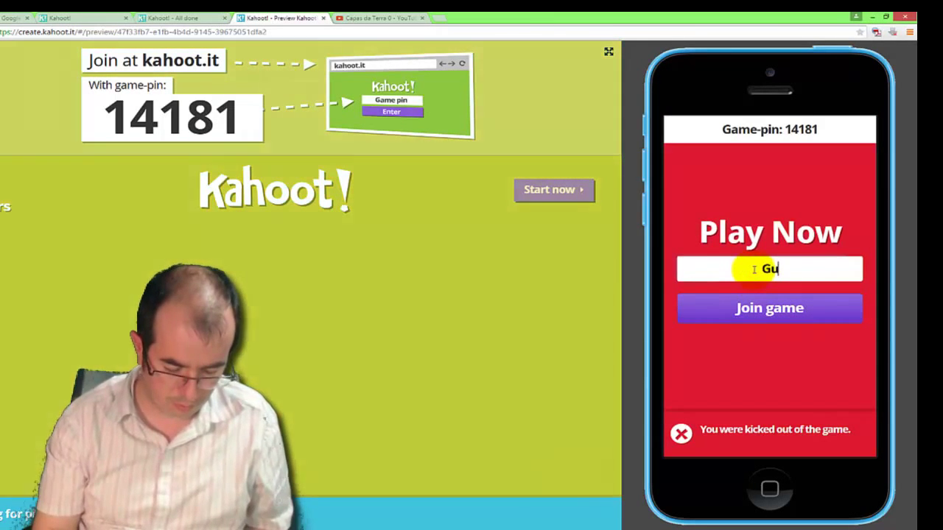
type("tiérr")
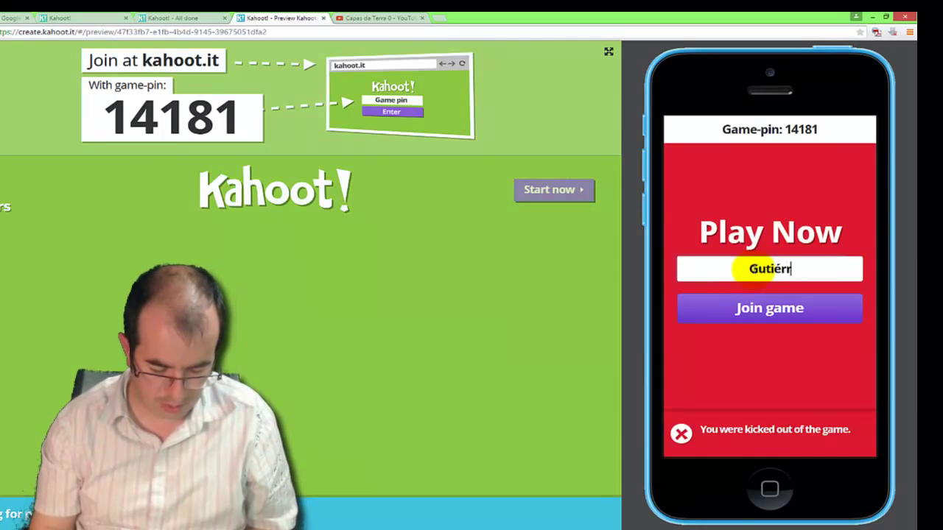
type("ez")
key("Return")
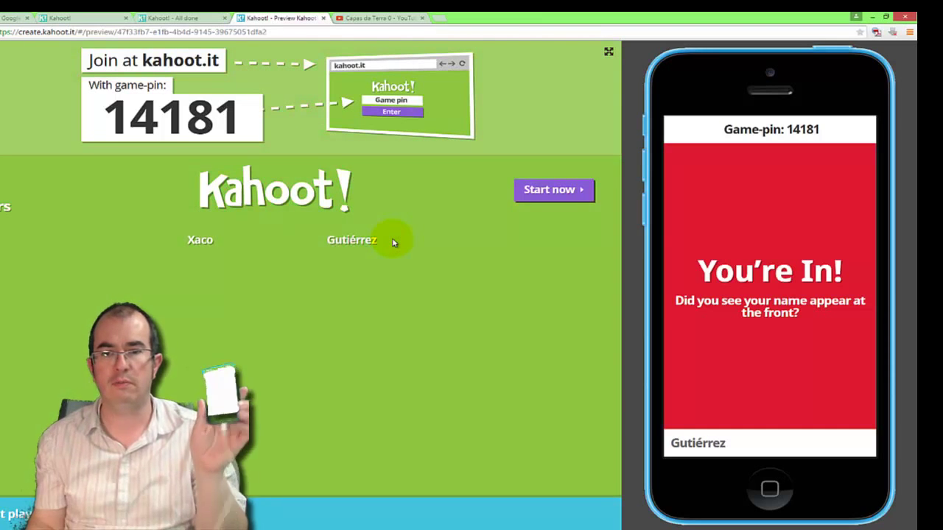
- Start the game and answer the first cloroplasto question with Falso on the simulated phone
left_click(550, 192)
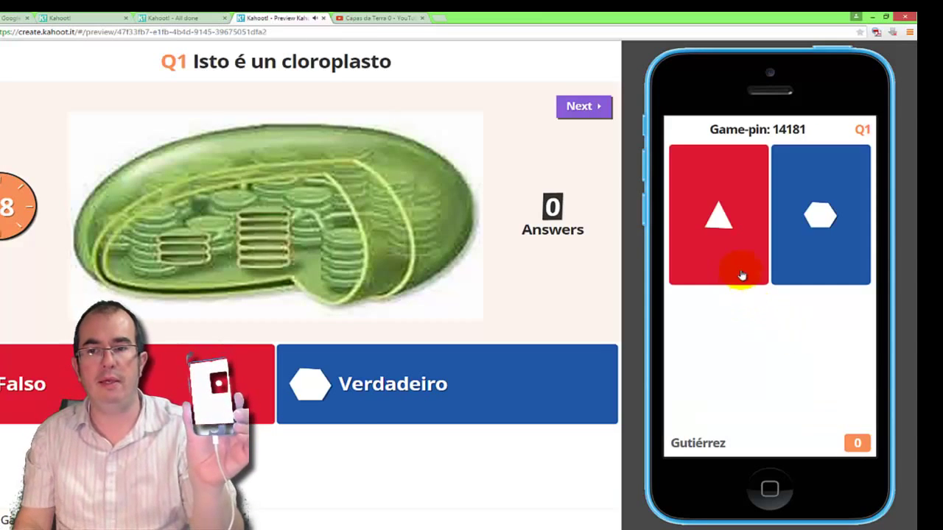
left_click(825, 251)
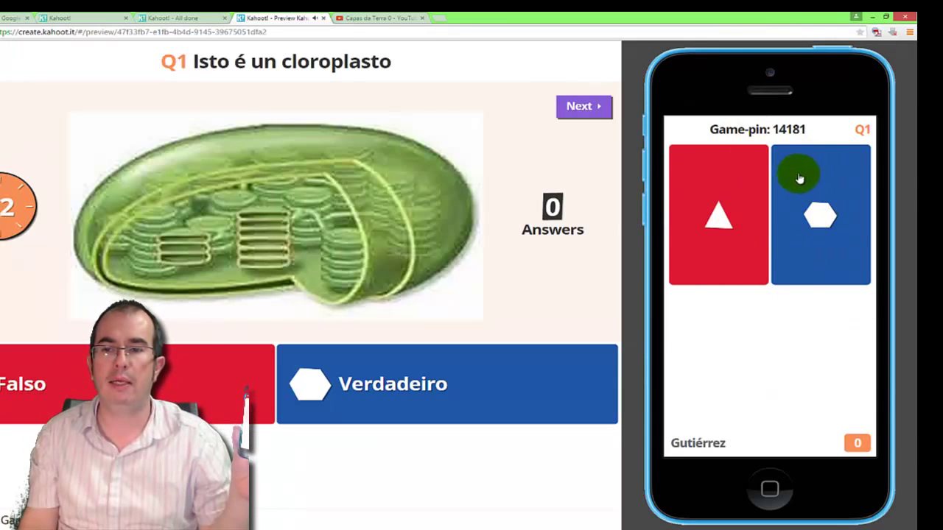
left_click(807, 221)
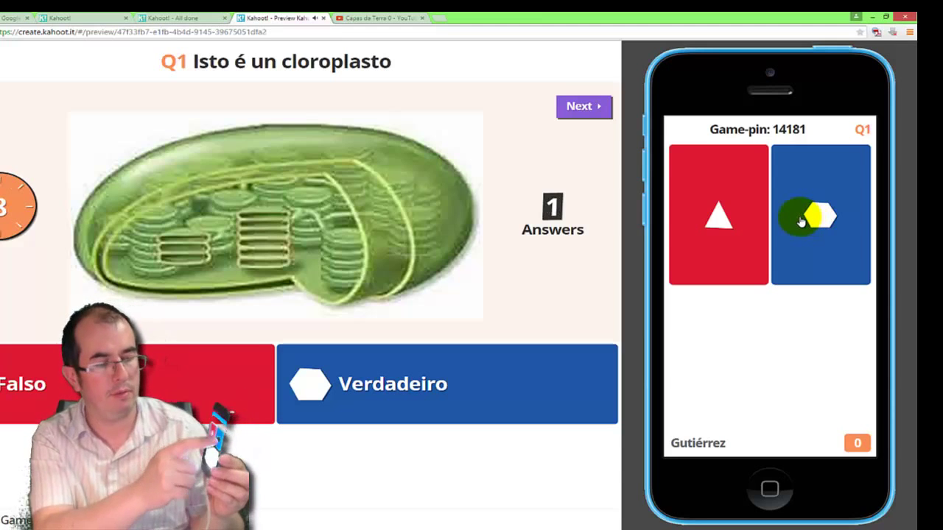
left_click(787, 227)
left_click(724, 255)
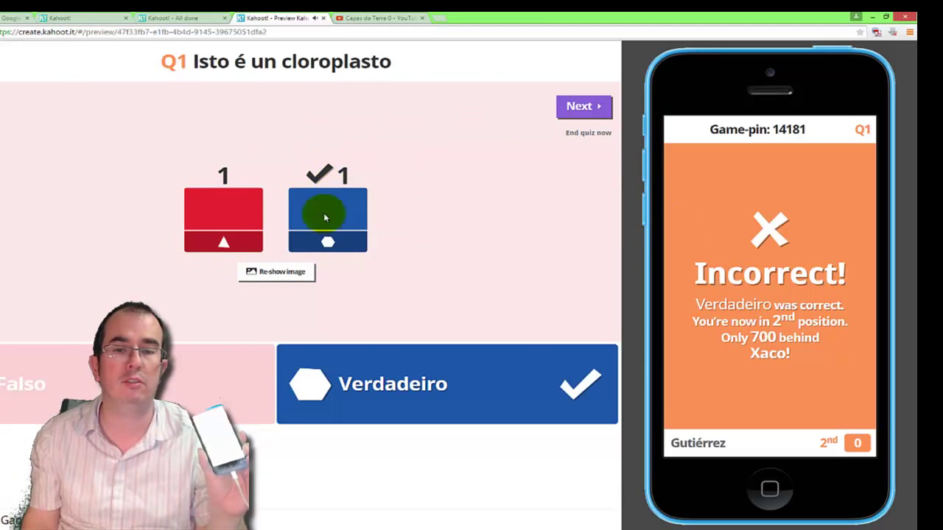
- Continue past the scoreboard to the second question and answer it with Verdadeiro on the simulated phone
left_click(572, 109)
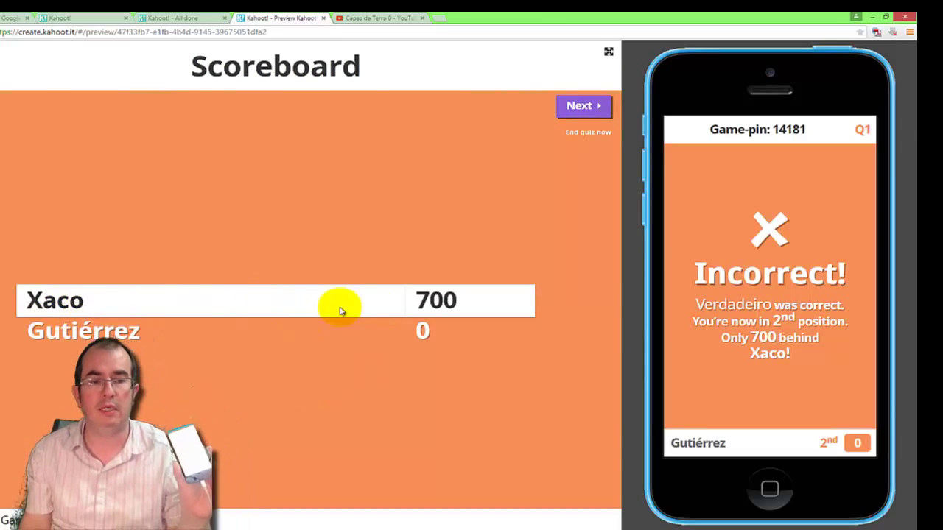
left_click(588, 111)
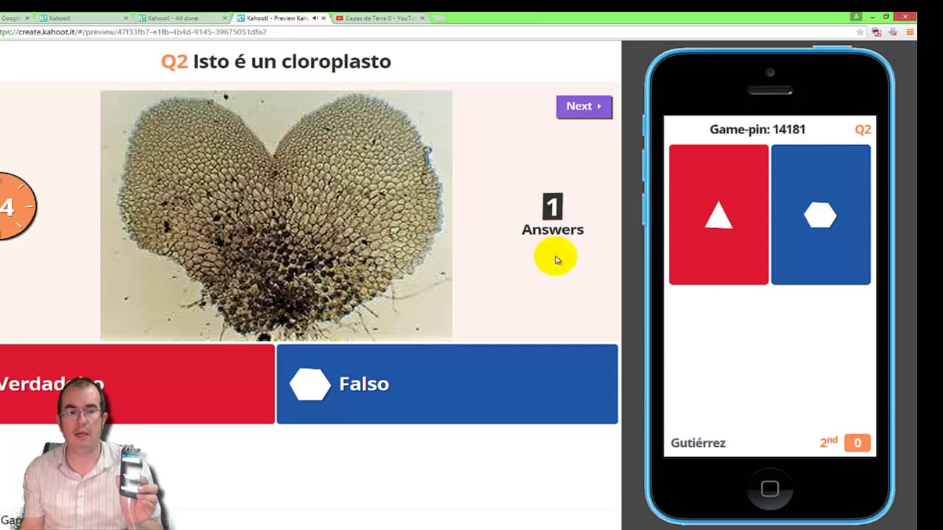
left_click(716, 252)
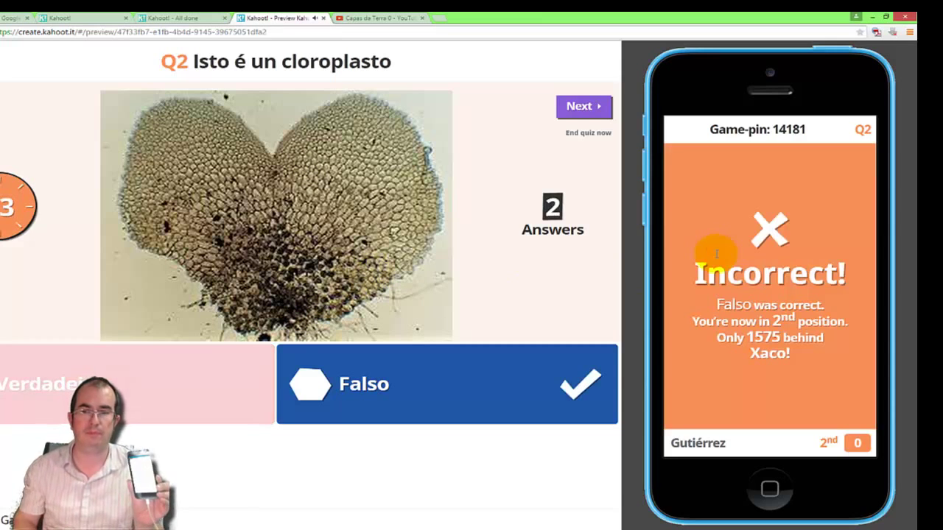
- Re-show the image of the second question from its results, close it, and continue to the scoreboard
left_click(593, 107)
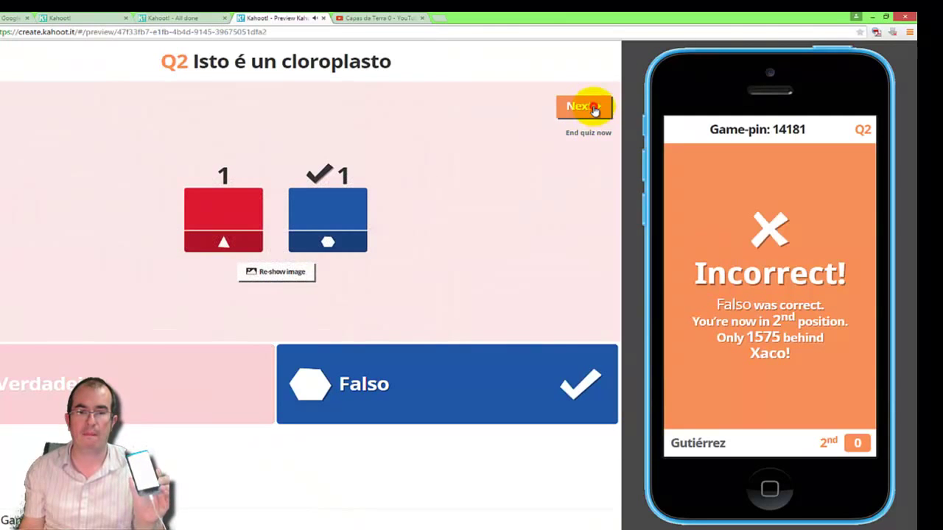
left_click(301, 272)
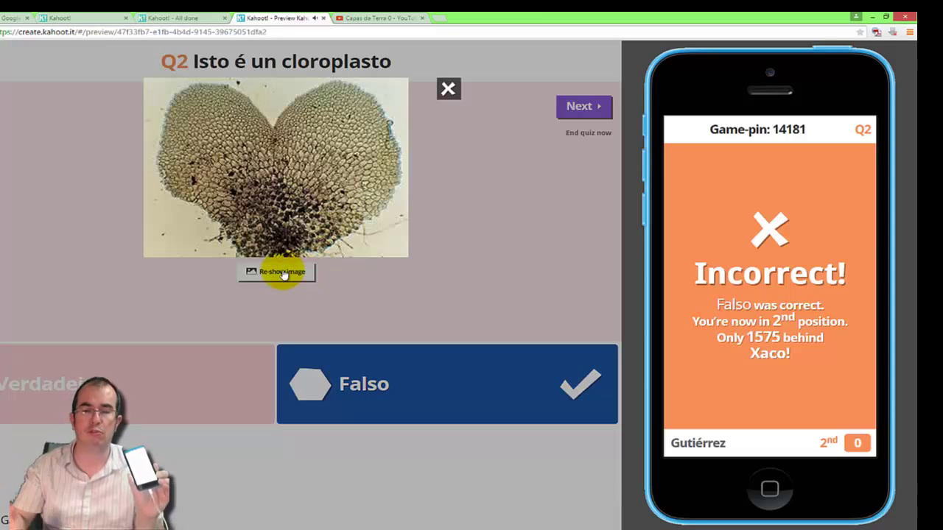
left_click(449, 87)
left_click(582, 108)
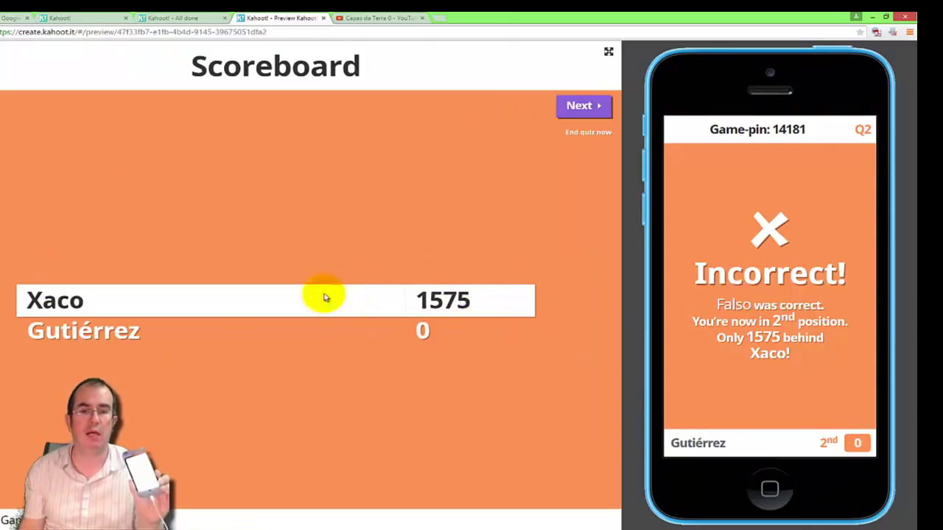
- Answer the third question with Torre de Hércules on the simulated phone and continue past its scoreboard
left_click(582, 107)
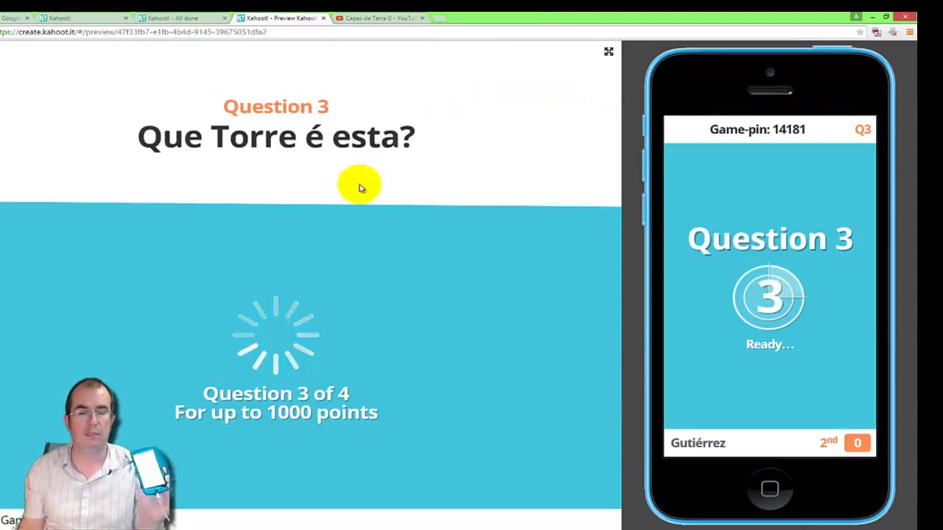
left_click(351, 291)
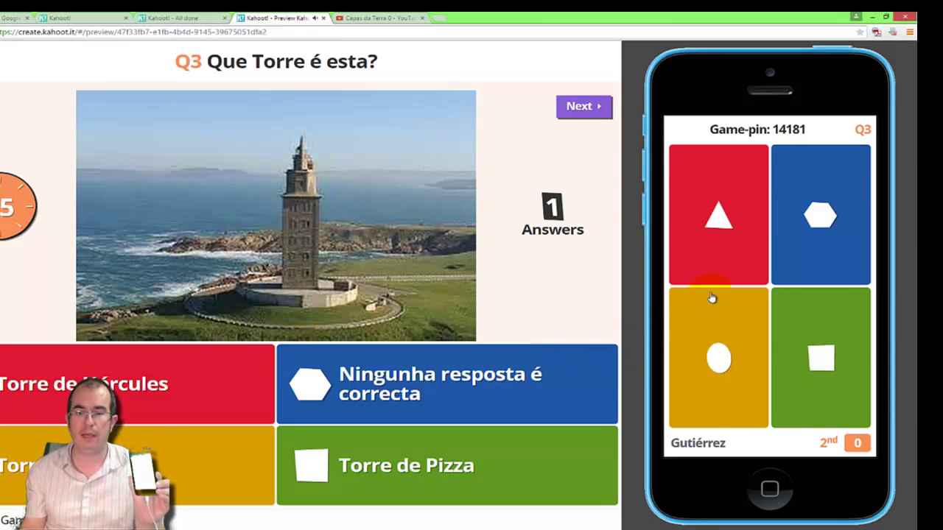
left_click(760, 254)
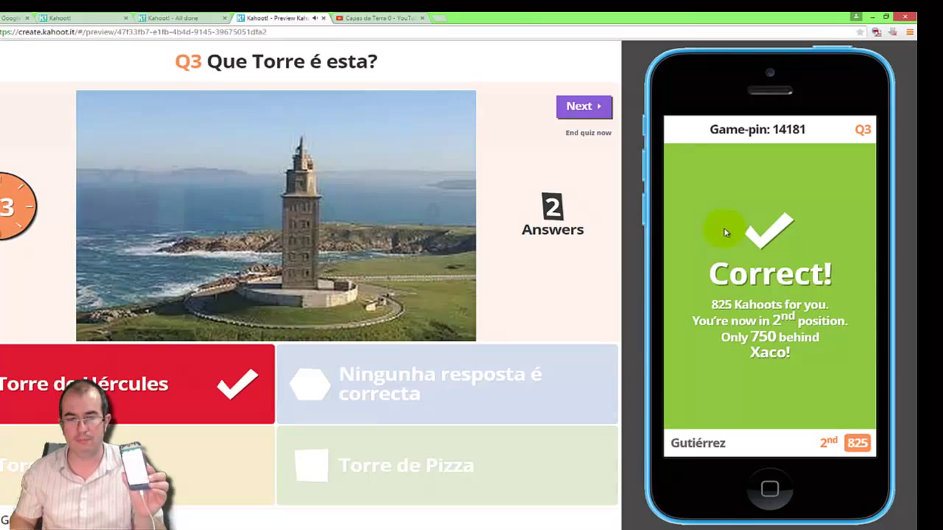
left_click(576, 103)
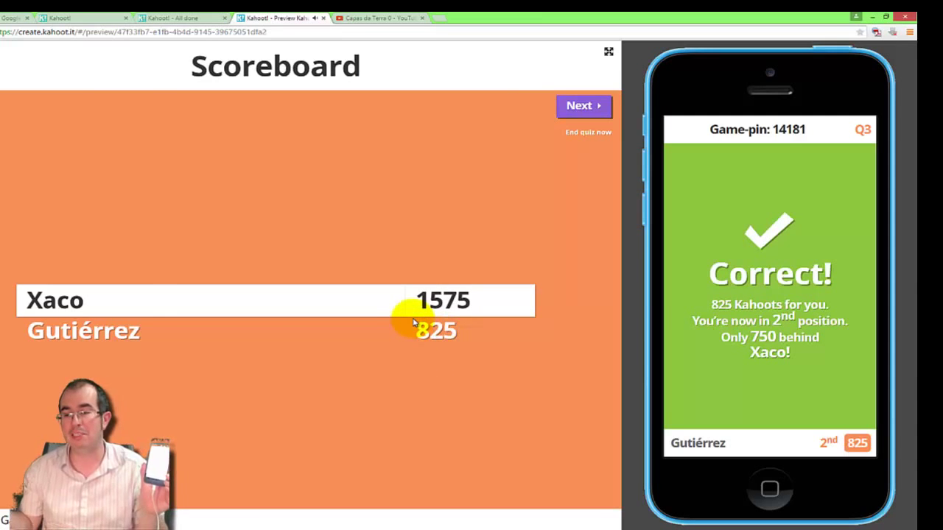
left_click(598, 105)
- Open the account's My Results page and download the results of a March 12 "4 ESO Orixe vida & evolución" game
left_click(185, 20)
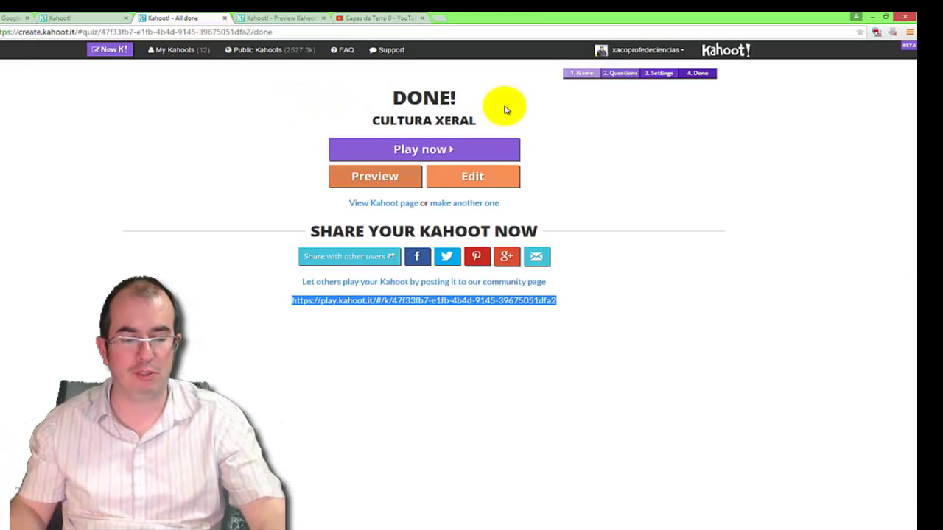
left_click(175, 49)
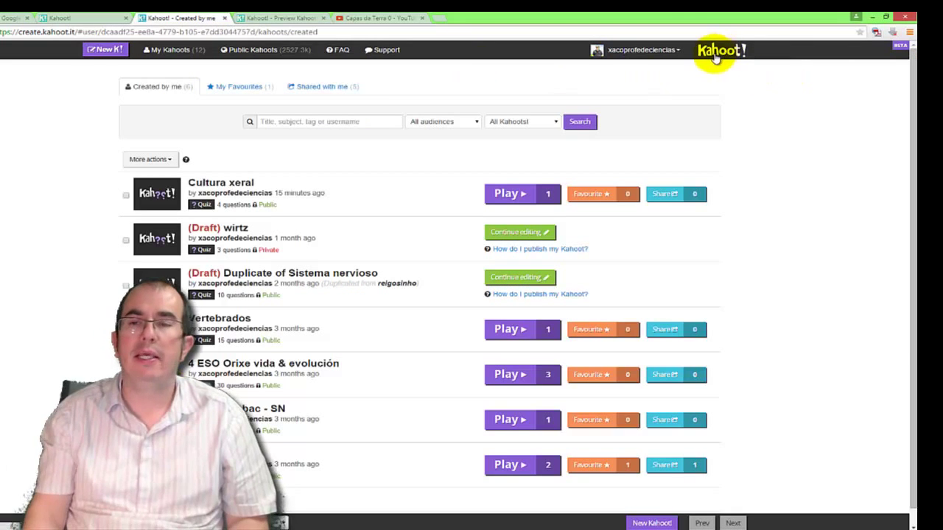
left_click(676, 49)
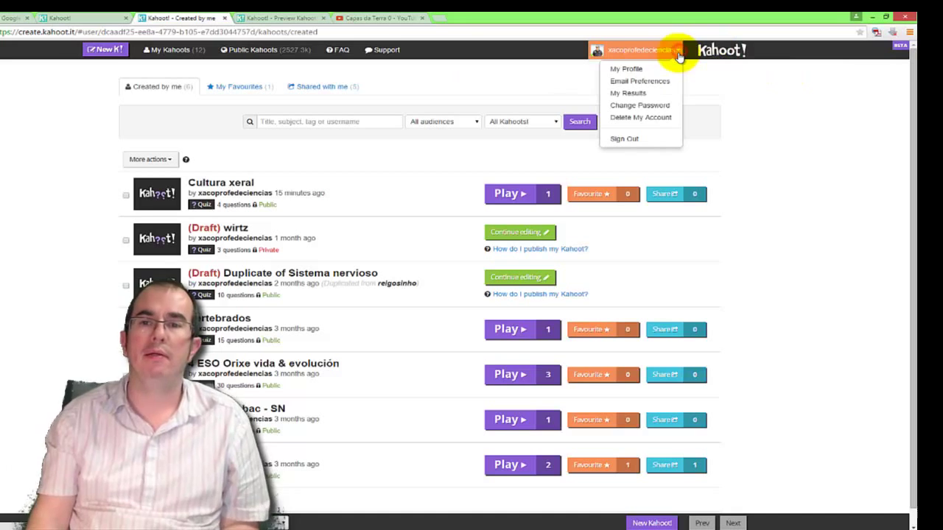
left_click(664, 93)
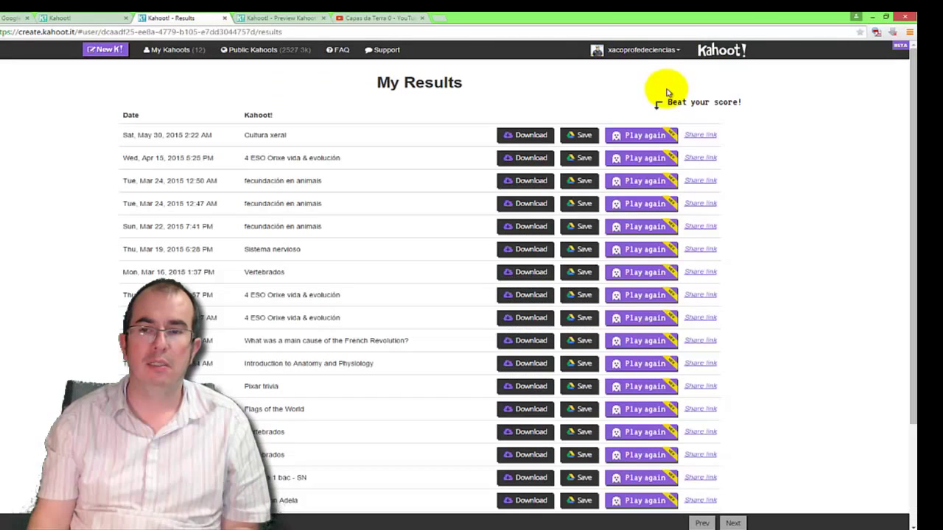
scroll(807, 181, "down", 2)
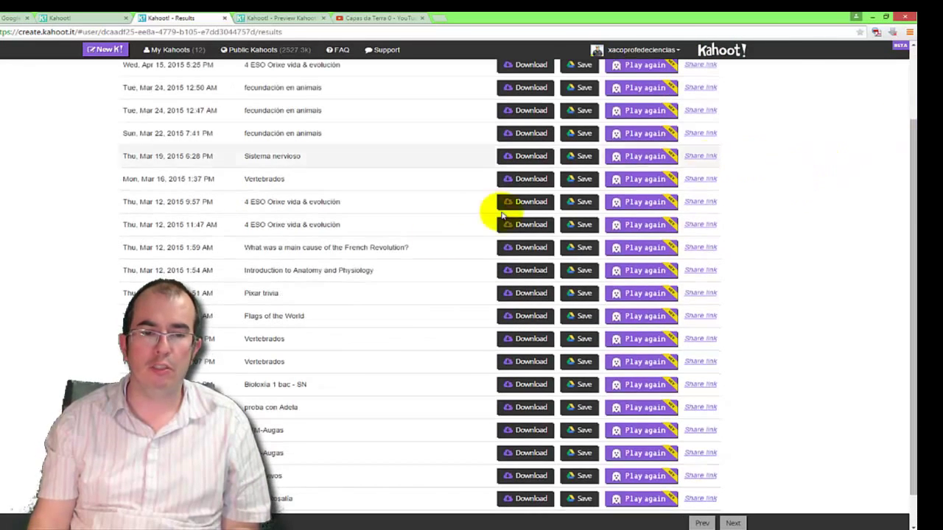
scroll(328, 380, "up", 2)
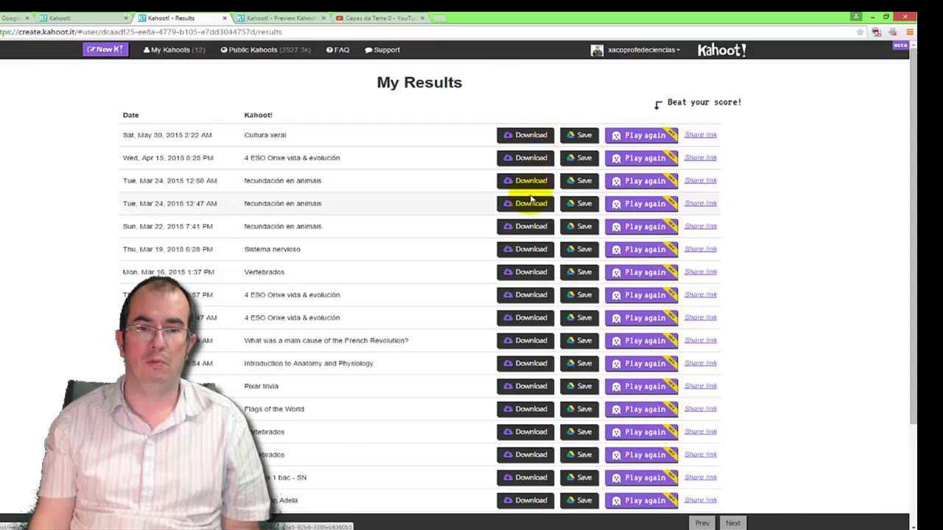
left_click(528, 296)
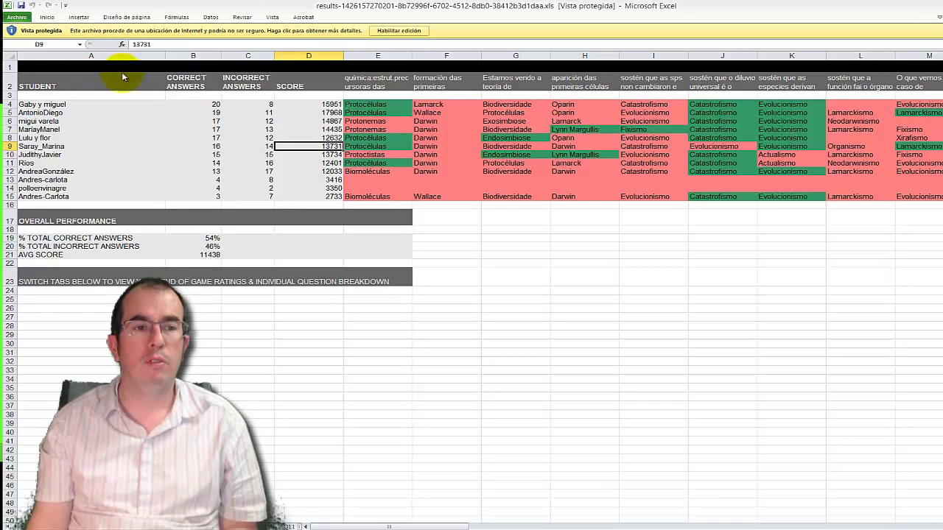
- Enable editing of the downloaded results workbook in Excel and check several entries in the Student column
left_click(52, 104)
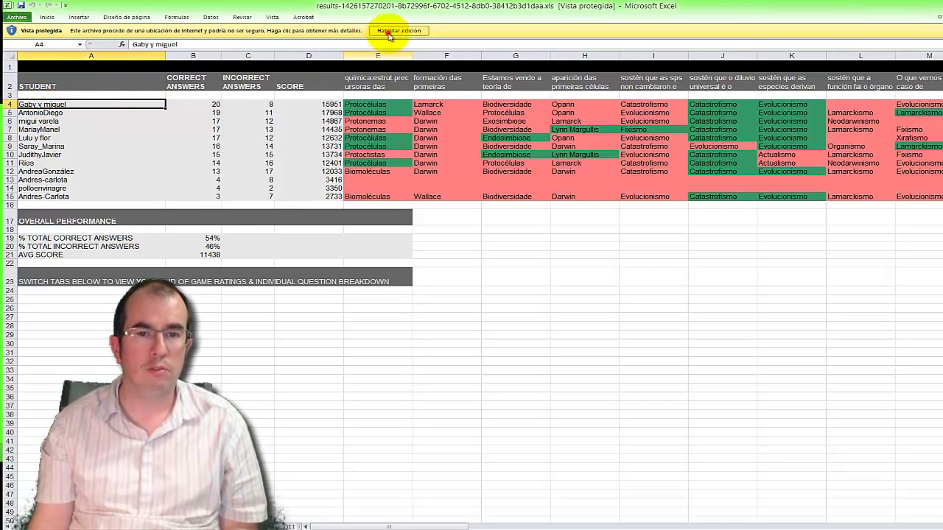
left_click(390, 33)
left_click(59, 139)
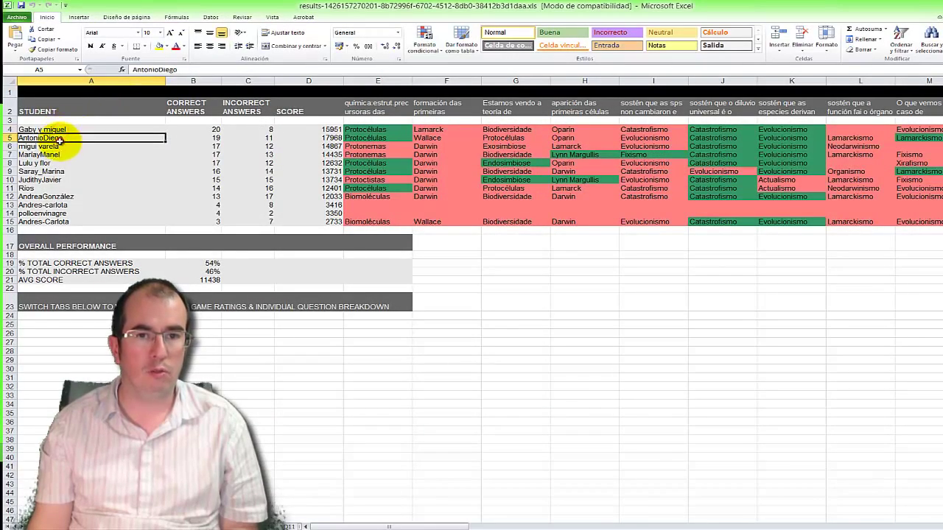
left_click(63, 155)
left_click(154, 171)
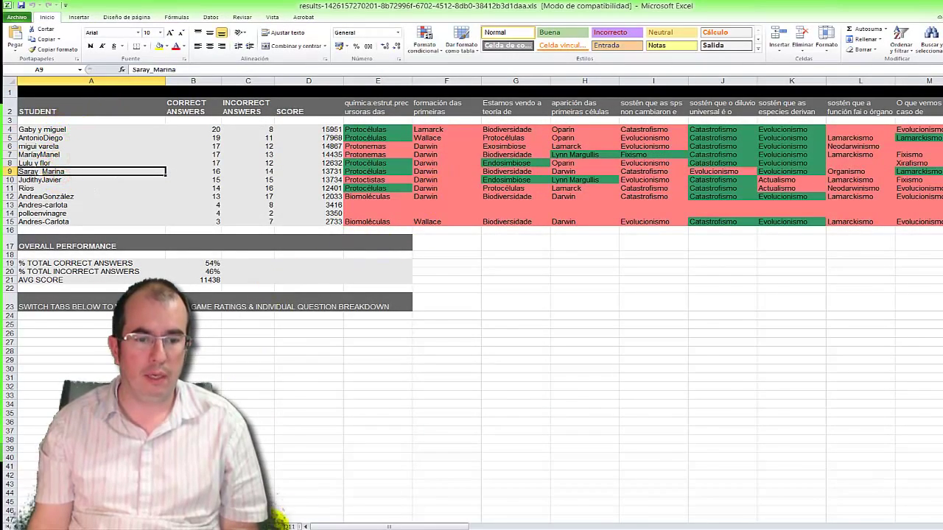
- Examine the students' answers across the question columns of the scores sheet, including the full question text in I2
left_click_drag(376, 526, 402, 526)
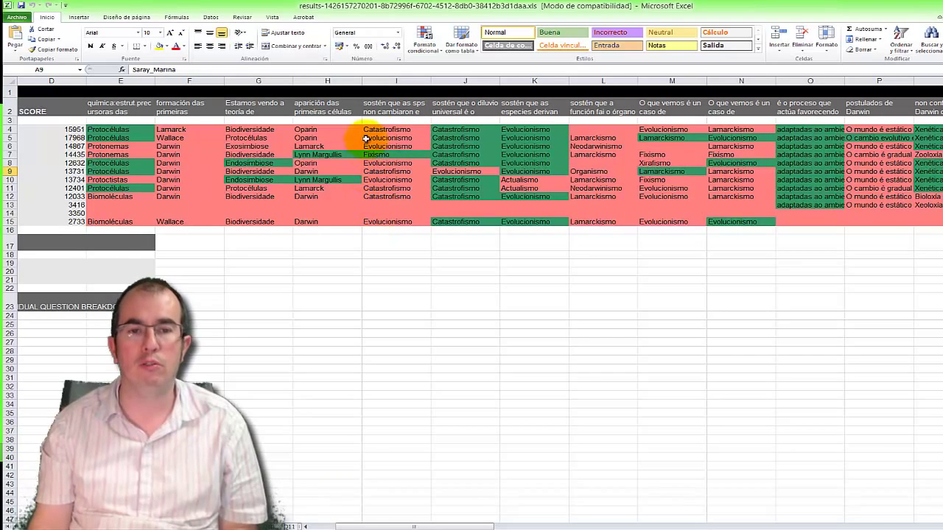
left_click(374, 104)
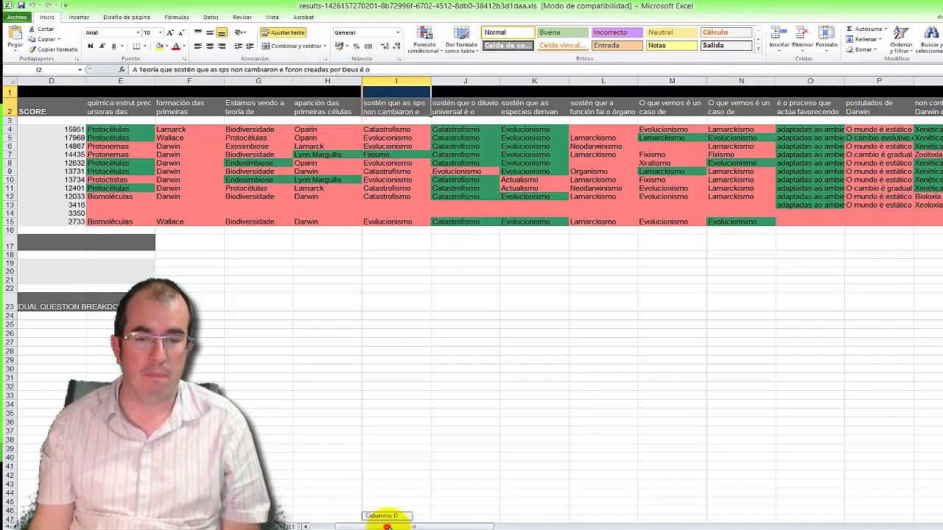
left_click_drag(386, 527, 435, 527)
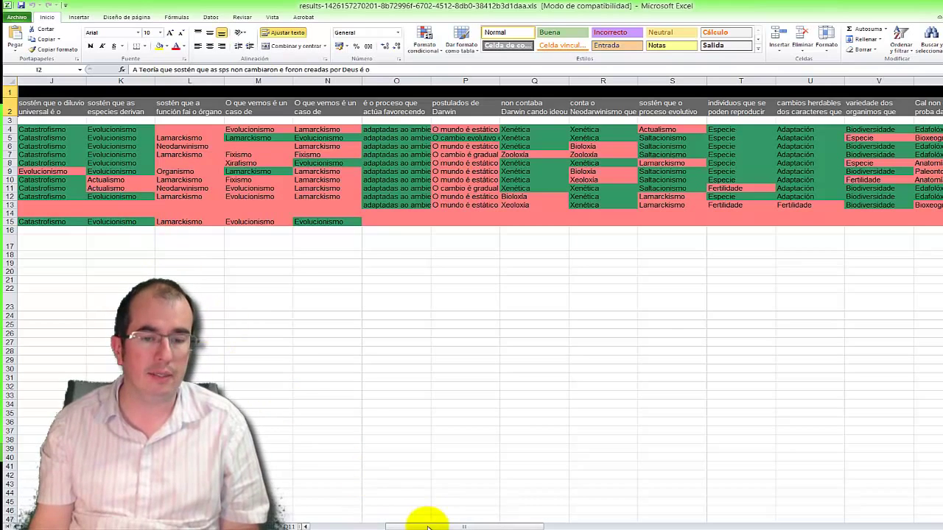
left_click_drag(444, 526, 403, 526)
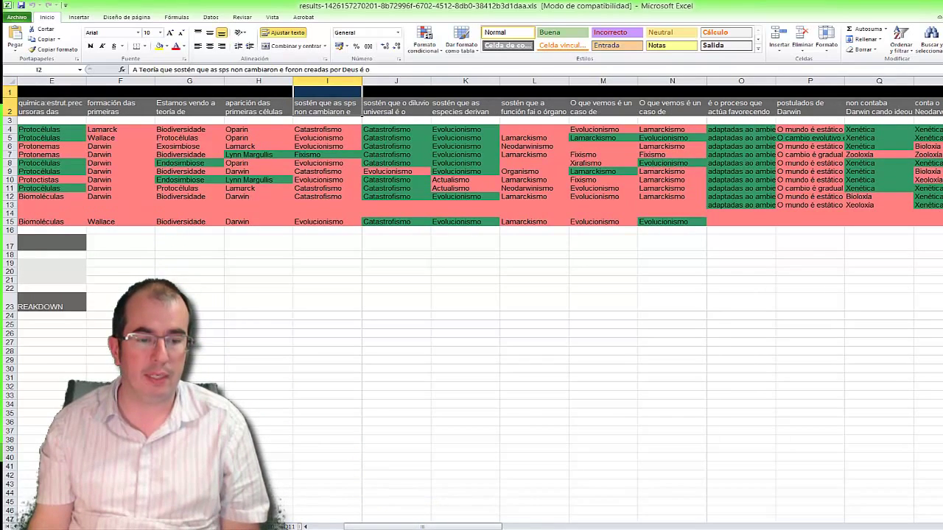
- Look through the game ratings sheet and the individual question sheets up to the one about the diluvio universal
key("ctrl+Page_Up")
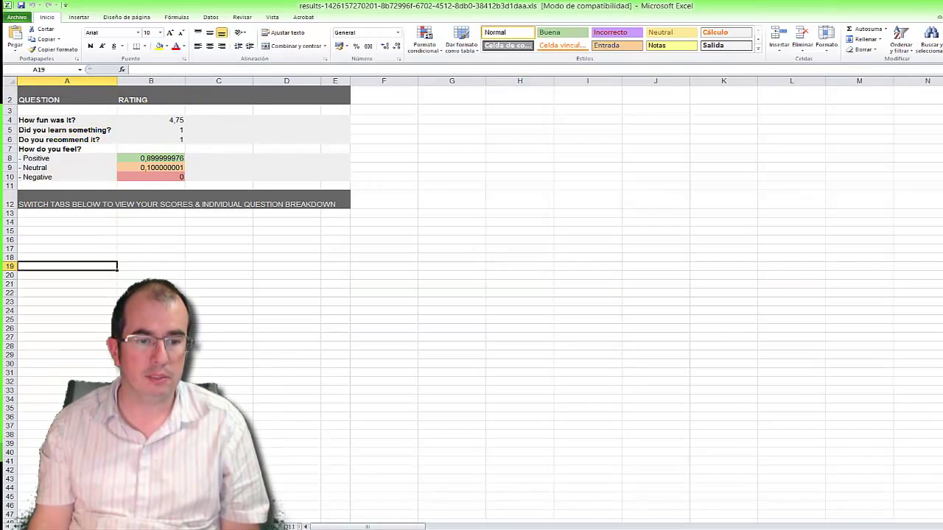
key("ctrl+Page_Down")
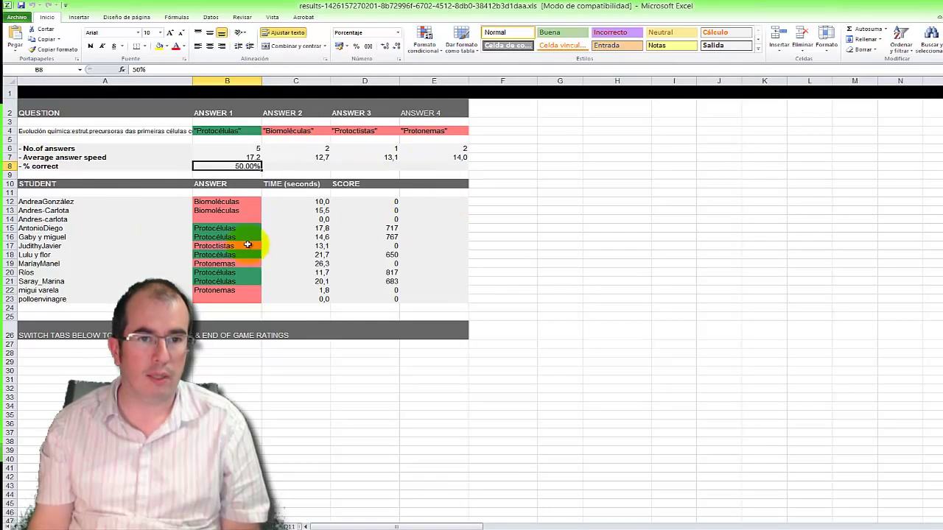
key("ctrl+Page_Down")
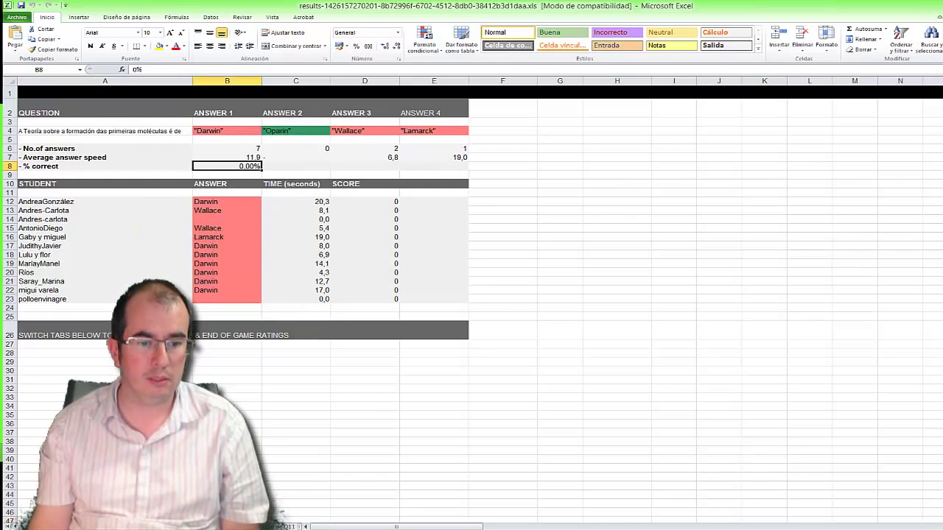
key("ctrl+Page_Down")
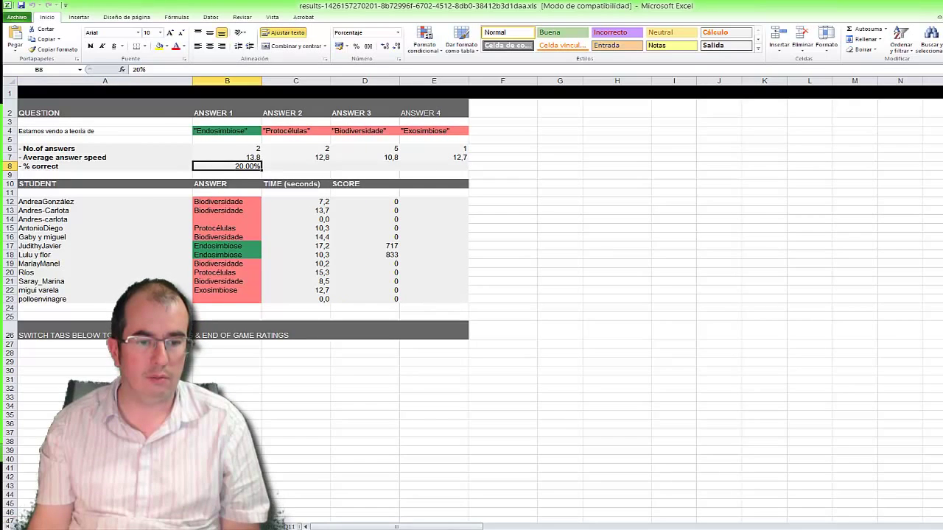
key("ctrl+Page_Down")
key("ctrl+Page_Down")
key("ctrl+Page_Down")
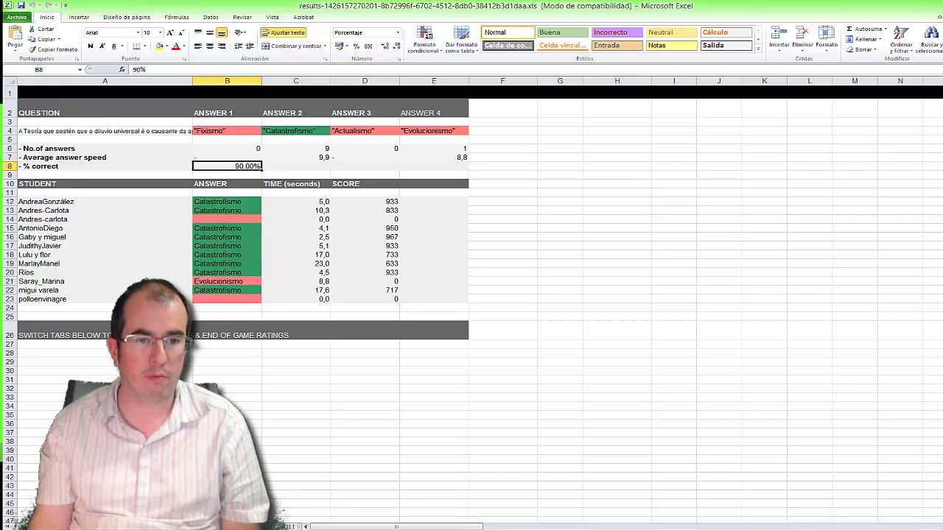